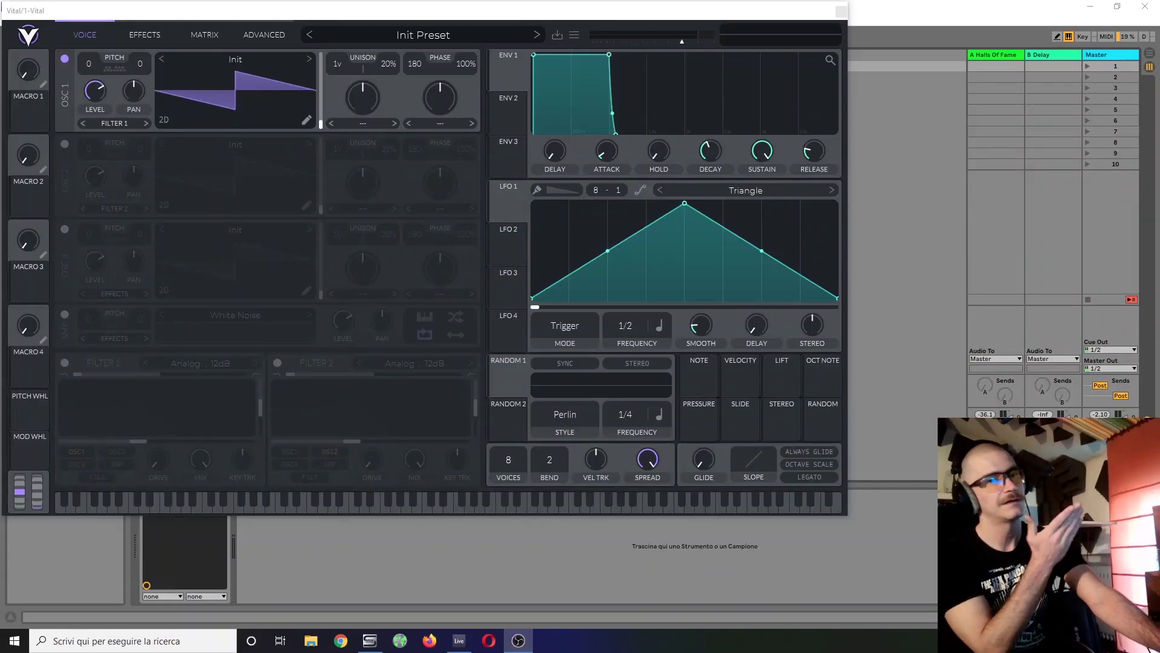
- Play a note to hear the Init Preset's basic saw sound
{"action": "key", "text": "s"}
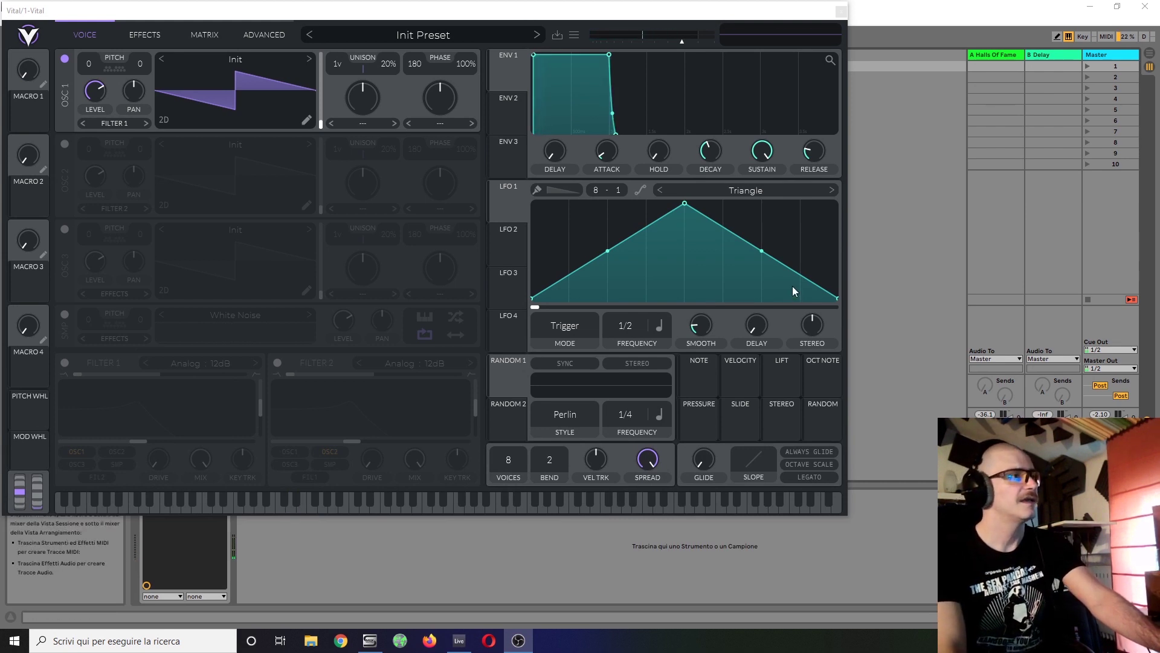
- In OSC 1's wavetable editor, draw a steep ramp rising to the top edge
{"action": "left_click", "coordinate": [304, 119]}
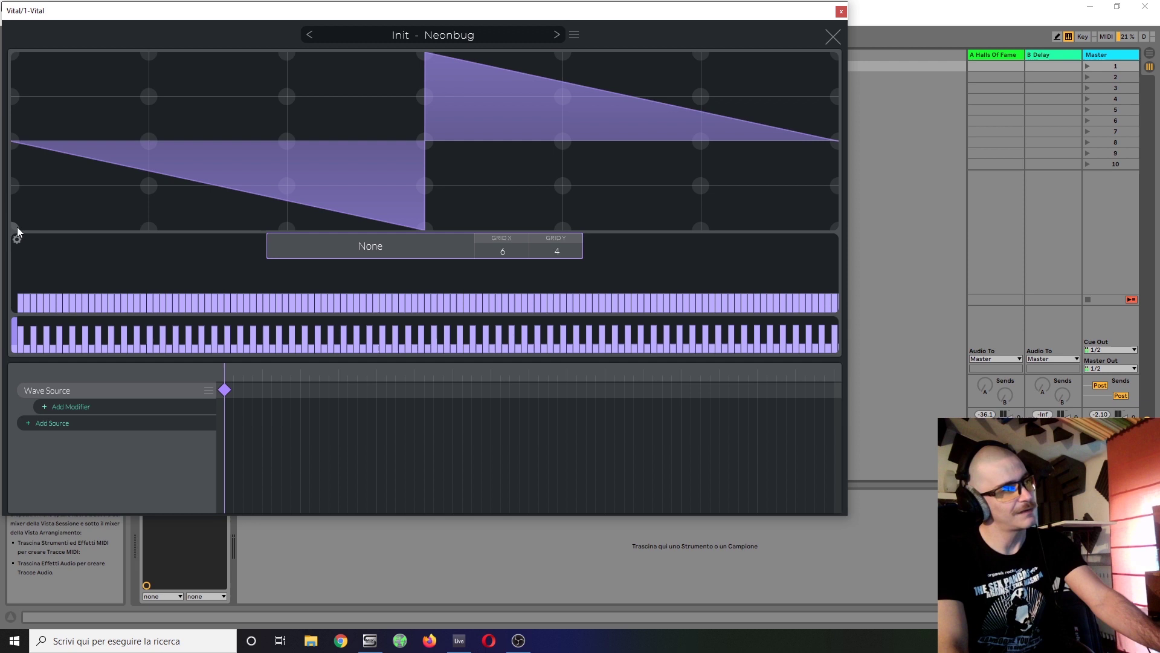
{"action": "left_click_drag", "start_coordinate": [16, 226], "coordinate": [150, 187]}
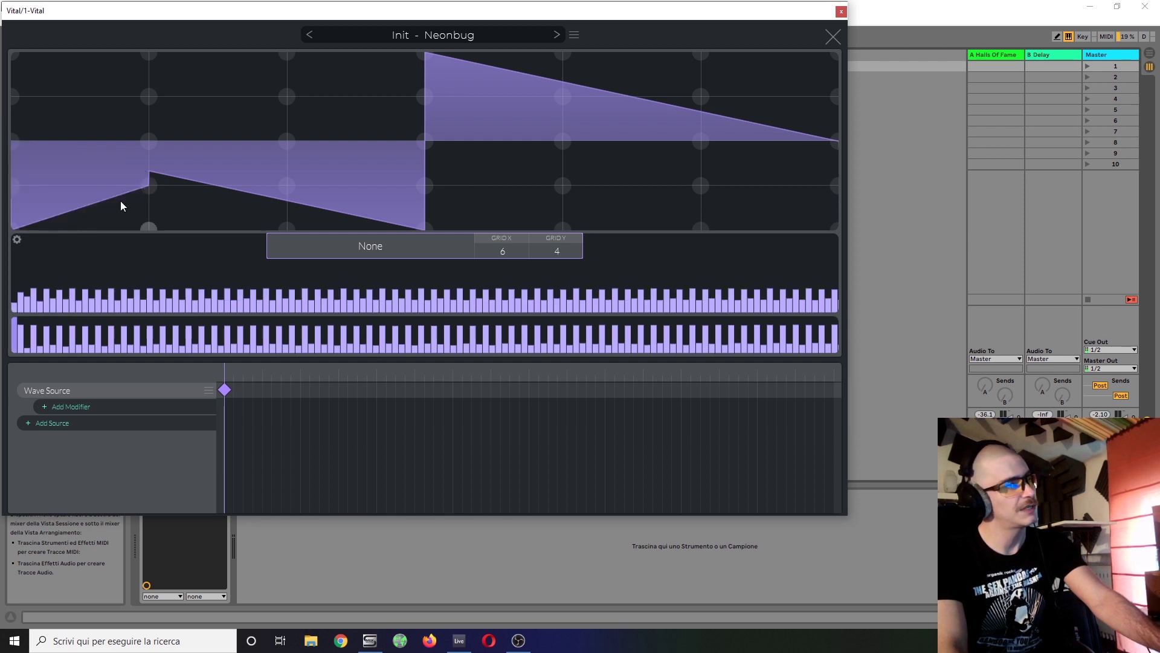
{"action": "mouse_move", "coordinate": [140, 139]}
{"action": "left_mouse_down"}
{"action": "mouse_move", "coordinate": [20, 238]}
{"action": "mouse_move", "coordinate": [11, 226]}
{"action": "left_mouse_up"}
{"action": "left_click_drag", "start_coordinate": [139, 102], "coordinate": [16, 239]}
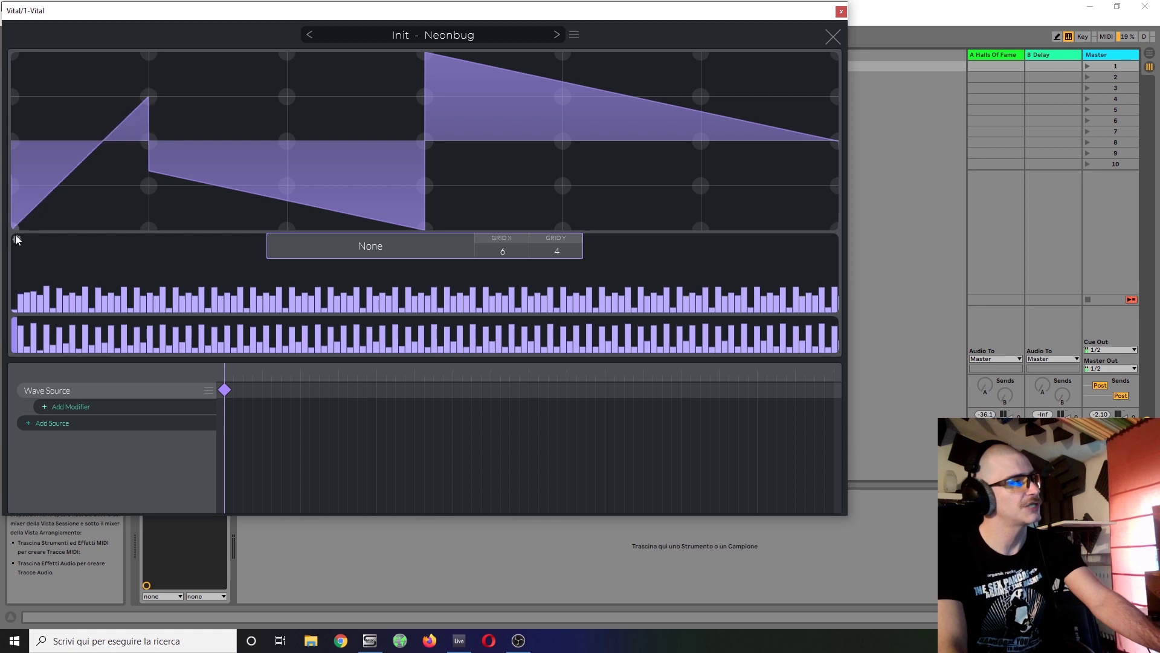
{"action": "left_click_drag", "start_coordinate": [135, 61], "coordinate": [142, 73]}
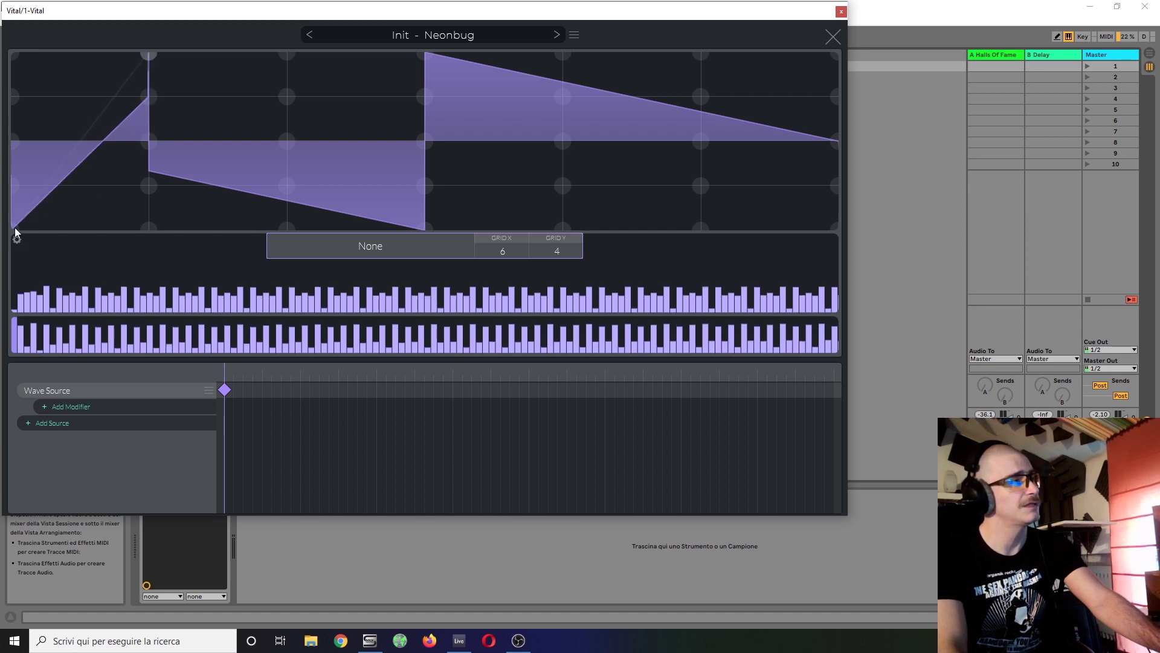
{"action": "left_click_drag", "start_coordinate": [15, 230], "coordinate": [13, 228]}
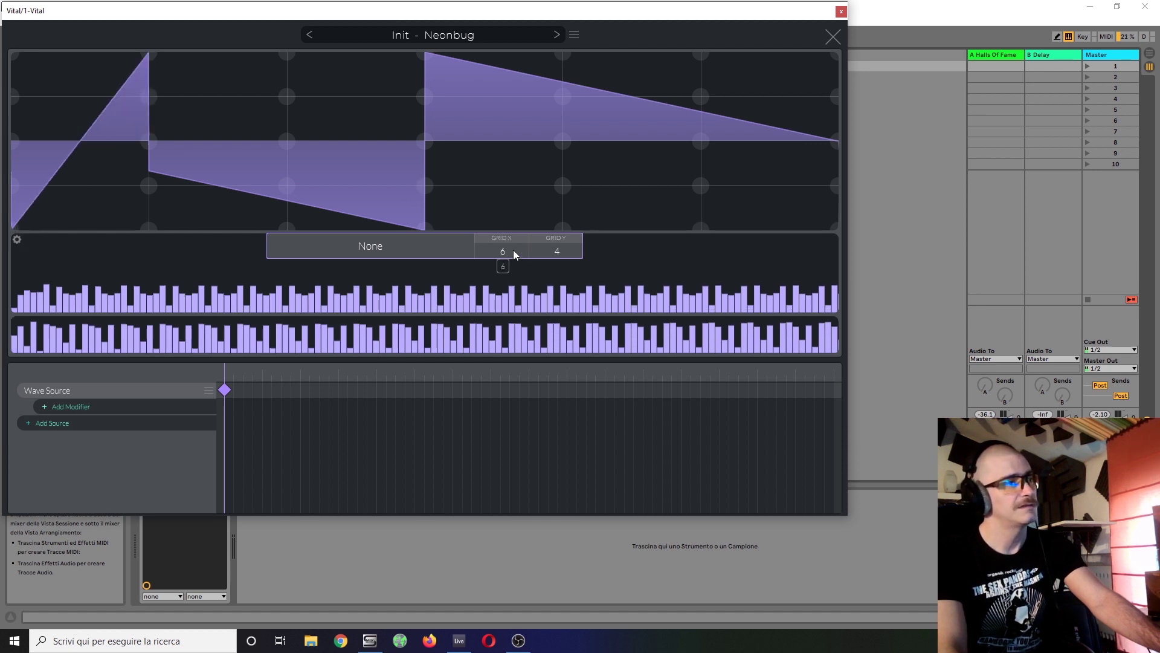
- Reshape the peaks and add a centre dip using grid X 11/16 and Y 8, then reset both grids to 0
{"action": "left_click_drag", "start_coordinate": [513, 249], "coordinate": [519, 219]}
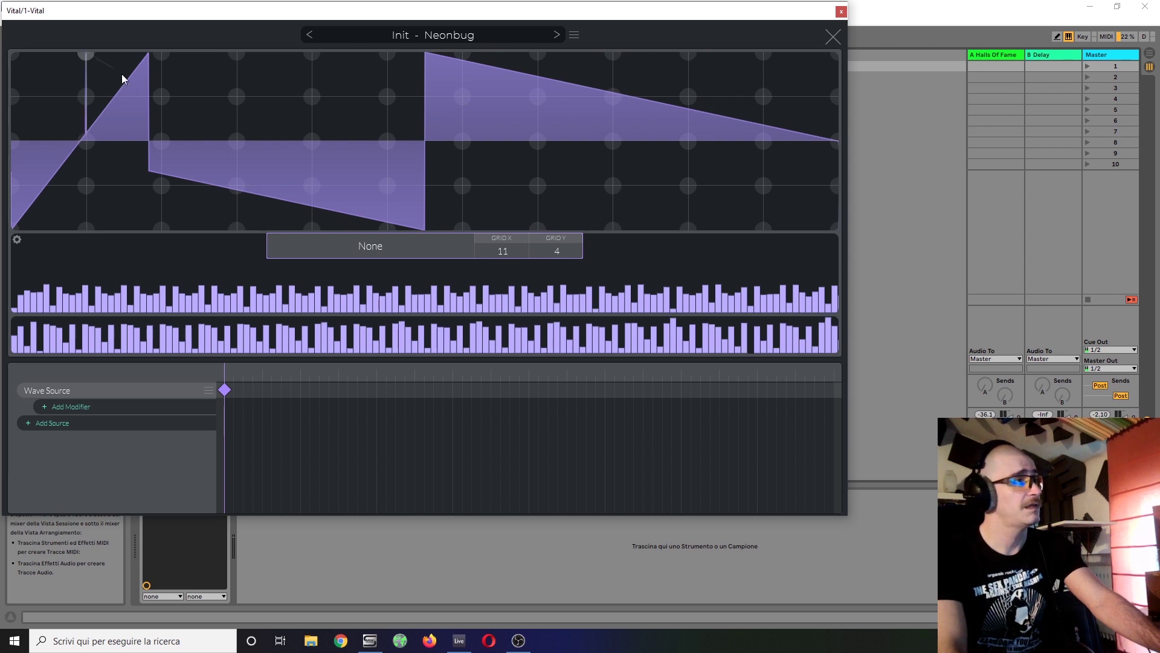
{"action": "left_click_drag", "start_coordinate": [122, 76], "coordinate": [162, 96]}
{"action": "left_click_drag", "start_coordinate": [500, 252], "coordinate": [506, 221]}
{"action": "left_click_drag", "start_coordinate": [140, 74], "coordinate": [168, 54]}
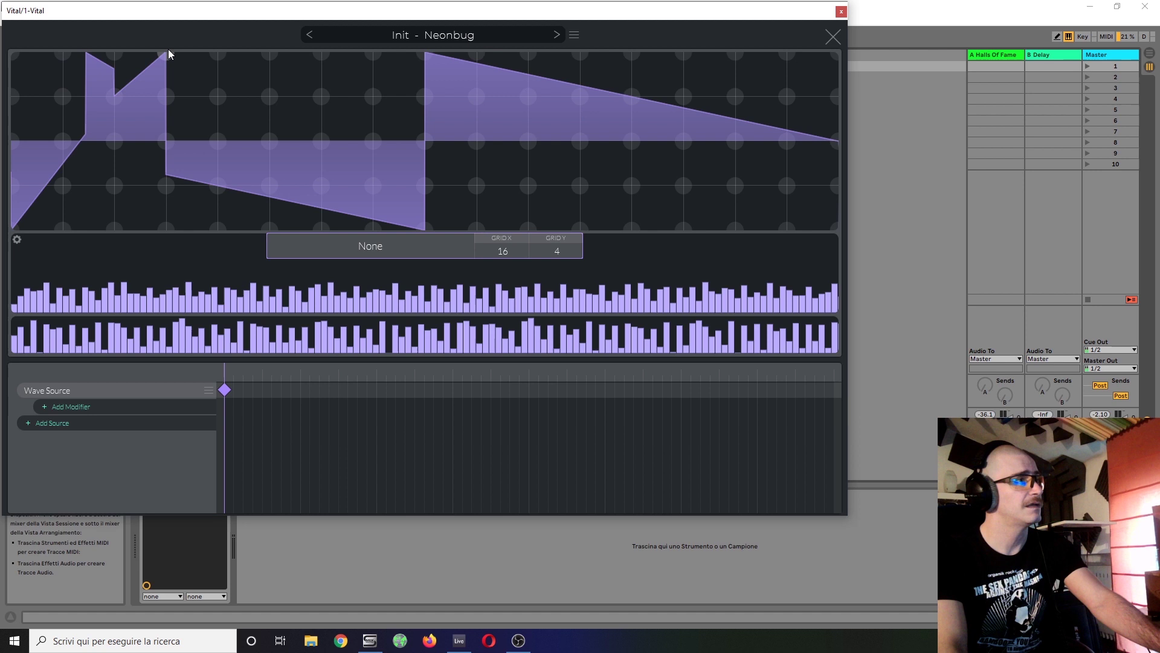
{"action": "left_click_drag", "start_coordinate": [556, 249], "coordinate": [569, 230]}
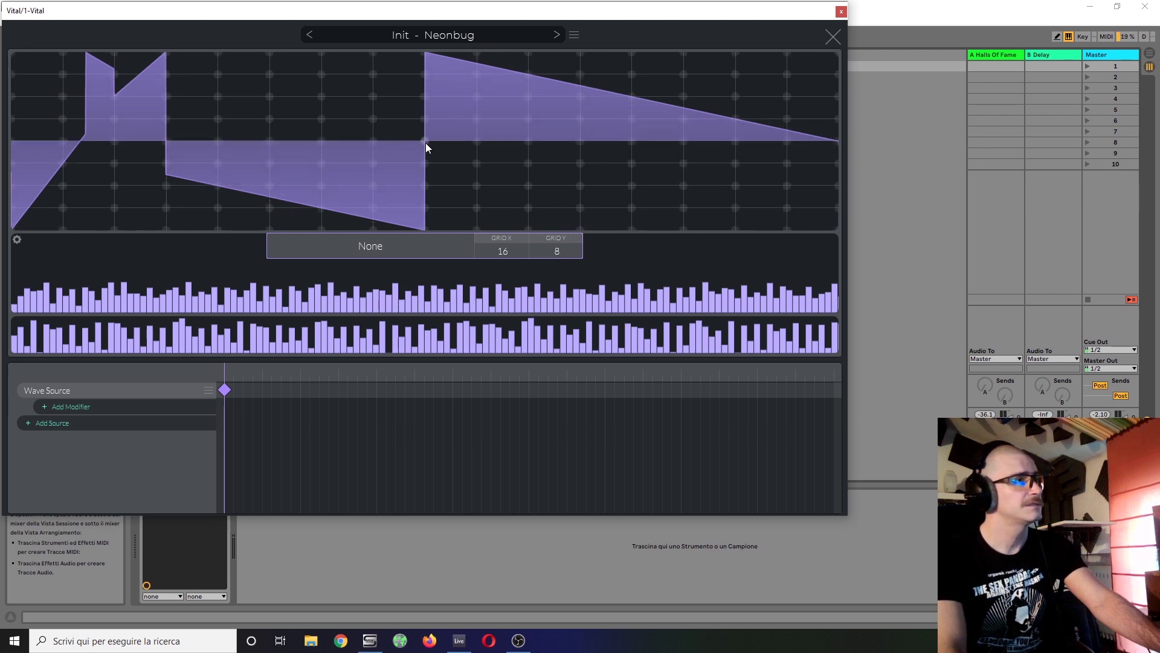
{"action": "left_click_drag", "start_coordinate": [425, 143], "coordinate": [477, 191]}
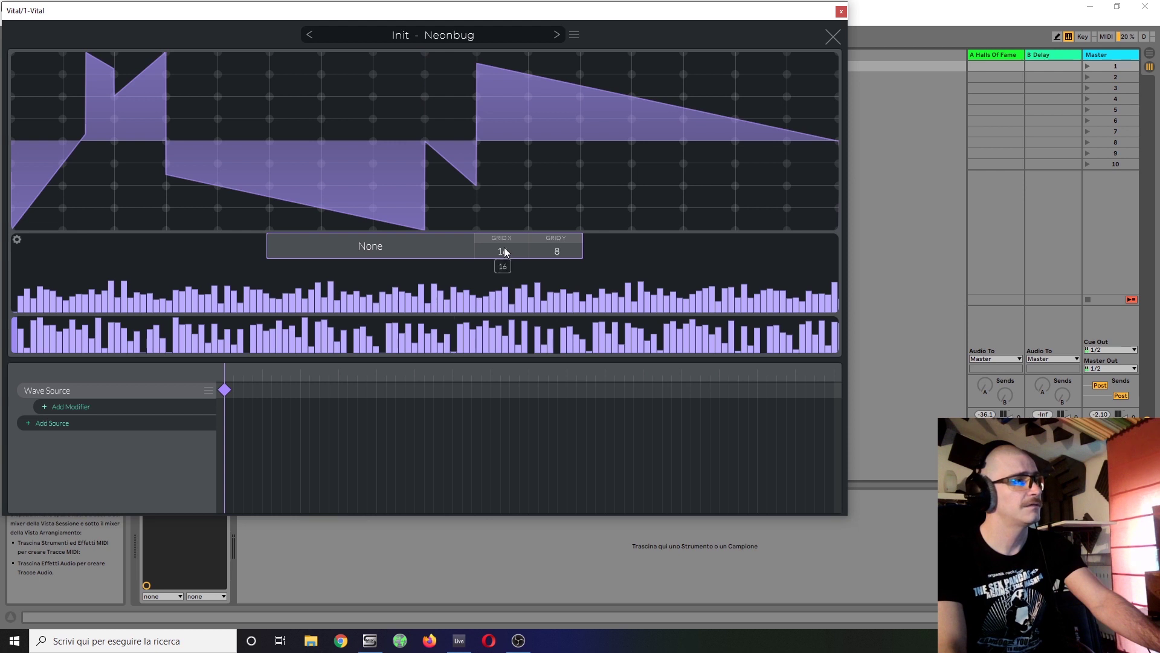
{"action": "left_click_drag", "start_coordinate": [505, 251], "coordinate": [545, 350]}
{"action": "left_click_drag", "start_coordinate": [553, 251], "coordinate": [568, 381]}
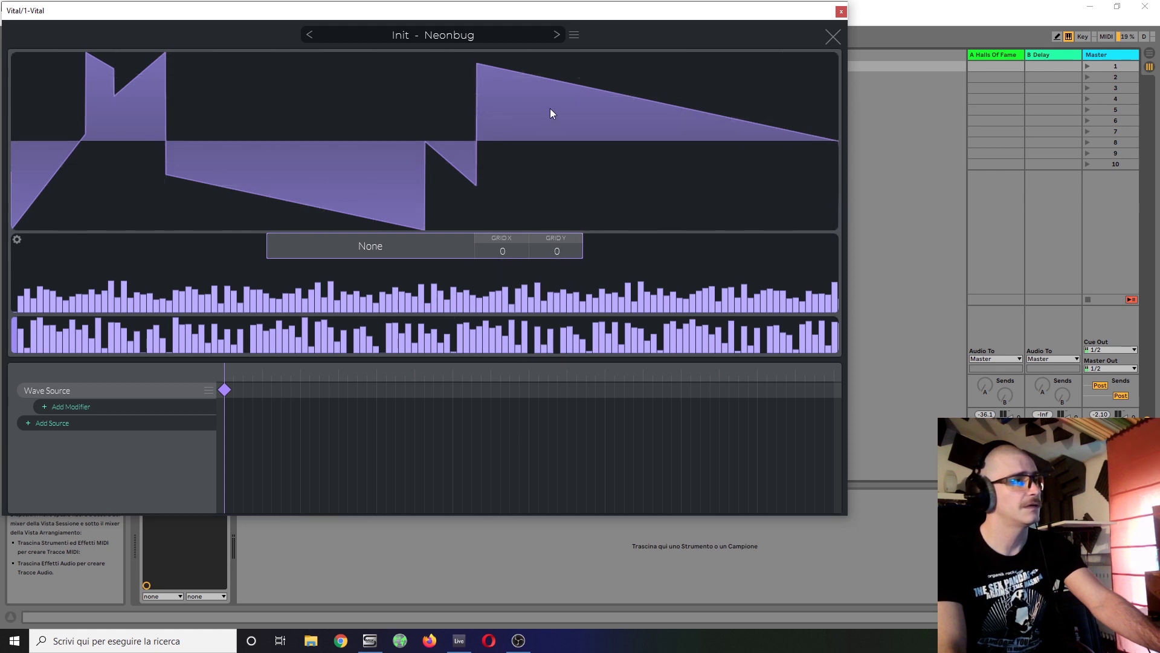
- Carve notches and spikes into the first frame, then add an end keyframe shaped as a smooth curve
{"action": "mouse_move", "coordinate": [550, 110]}
{"action": "left_mouse_down"}
{"action": "mouse_move", "coordinate": [583, 80]}
{"action": "mouse_move", "coordinate": [584, 104]}
{"action": "mouse_move", "coordinate": [598, 102]}
{"action": "mouse_move", "coordinate": [597, 79]}
{"action": "mouse_move", "coordinate": [622, 101]}
{"action": "left_mouse_up"}
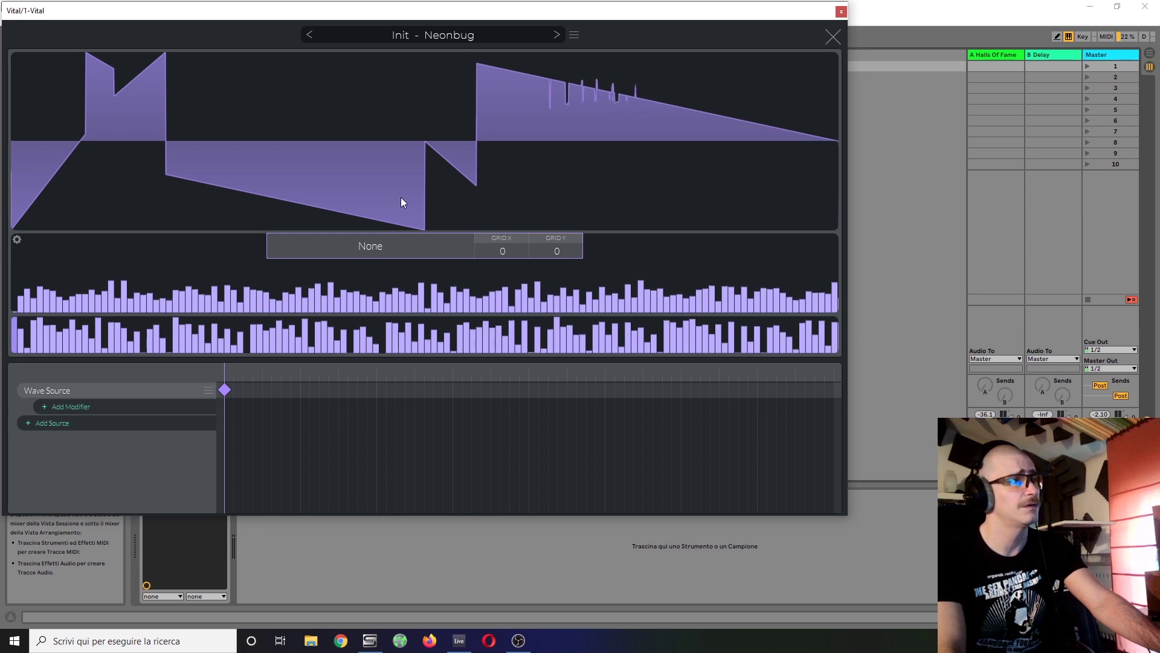
{"action": "mouse_move", "coordinate": [275, 196]}
{"action": "left_mouse_down"}
{"action": "mouse_move", "coordinate": [306, 83]}
{"action": "mouse_move", "coordinate": [353, 119]}
{"action": "mouse_move", "coordinate": [384, 275]}
{"action": "mouse_move", "coordinate": [407, 150]}
{"action": "mouse_move", "coordinate": [382, 182]}
{"action": "mouse_move", "coordinate": [397, 140]}
{"action": "mouse_move", "coordinate": [415, 138]}
{"action": "left_mouse_up"}
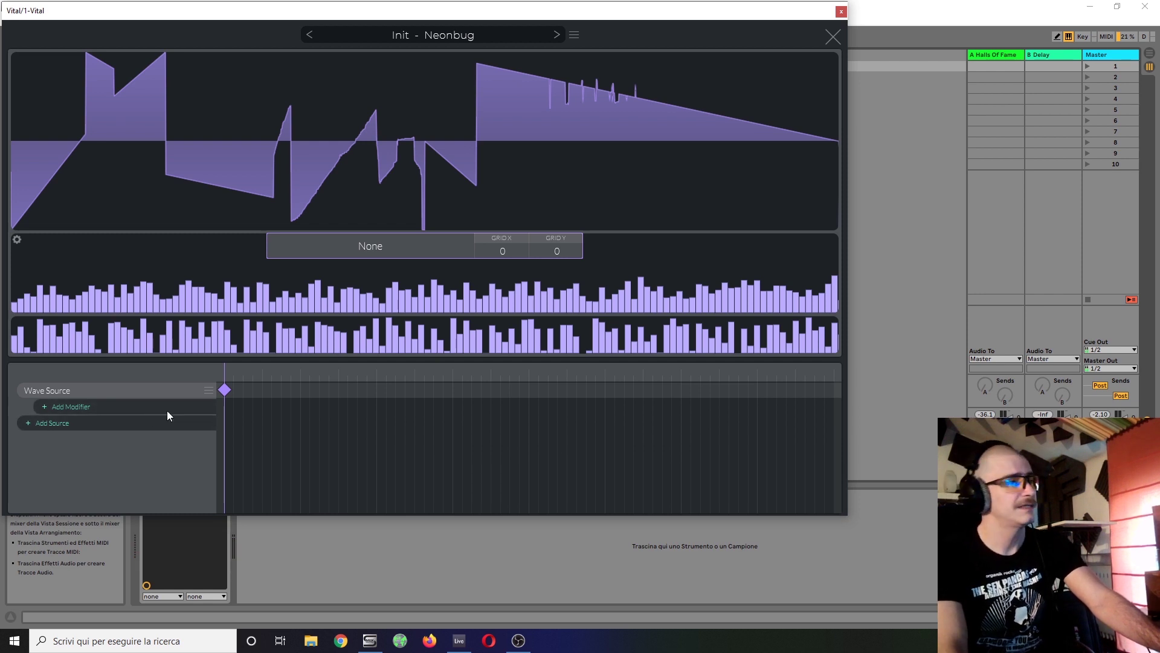
{"action": "right_click", "coordinate": [840, 392]}
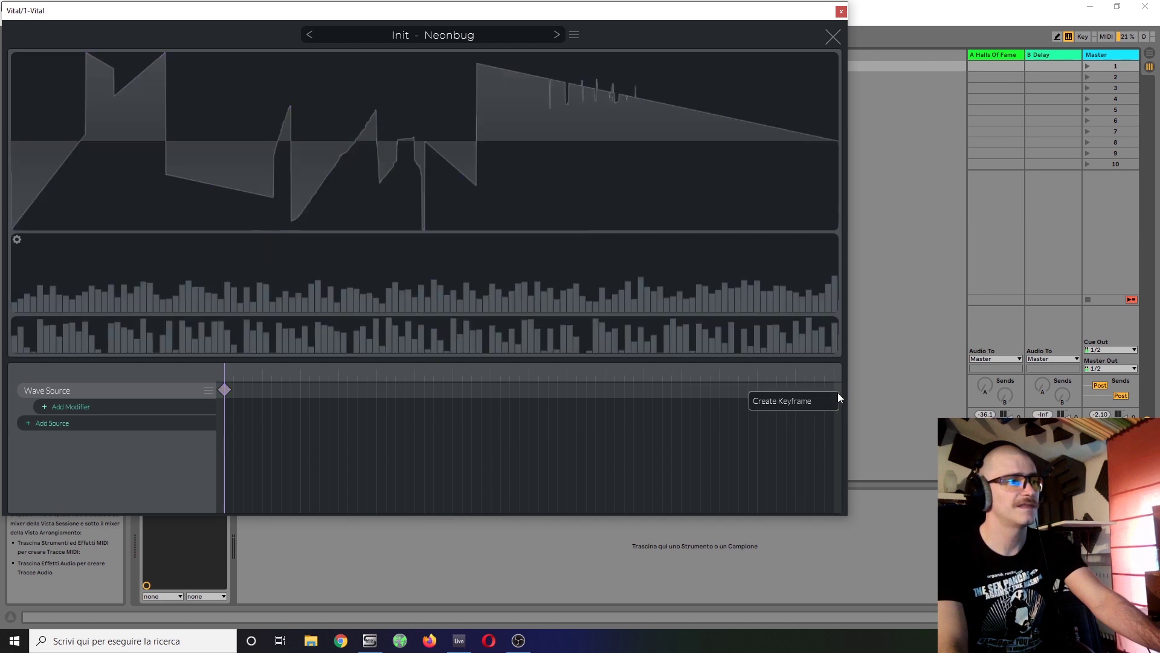
{"action": "left_click", "coordinate": [792, 400]}
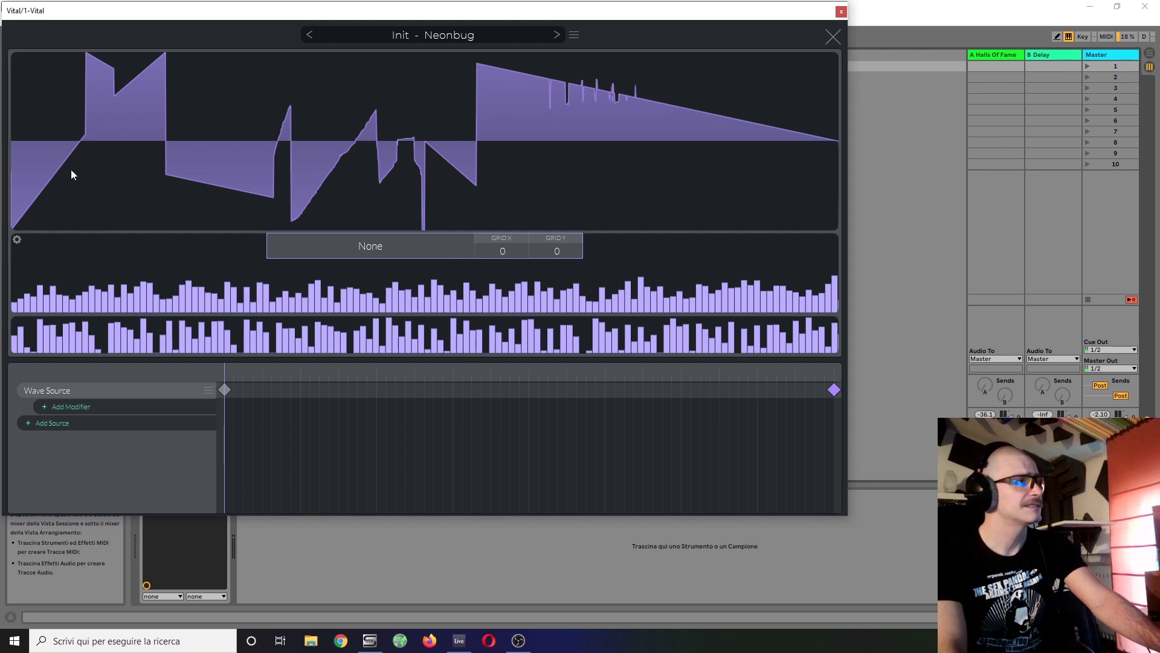
{"action": "mouse_move", "coordinate": [70, 170]}
{"action": "left_mouse_down"}
{"action": "mouse_move", "coordinate": [103, 222]}
{"action": "mouse_move", "coordinate": [147, 189]}
{"action": "mouse_move", "coordinate": [216, 184]}
{"action": "mouse_move", "coordinate": [88, 176]}
{"action": "mouse_move", "coordinate": [215, 104]}
{"action": "mouse_move", "coordinate": [291, 78]}
{"action": "mouse_move", "coordinate": [310, 116]}
{"action": "mouse_move", "coordinate": [298, 102]}
{"action": "mouse_move", "coordinate": [455, 181]}
{"action": "left_mouse_up"}
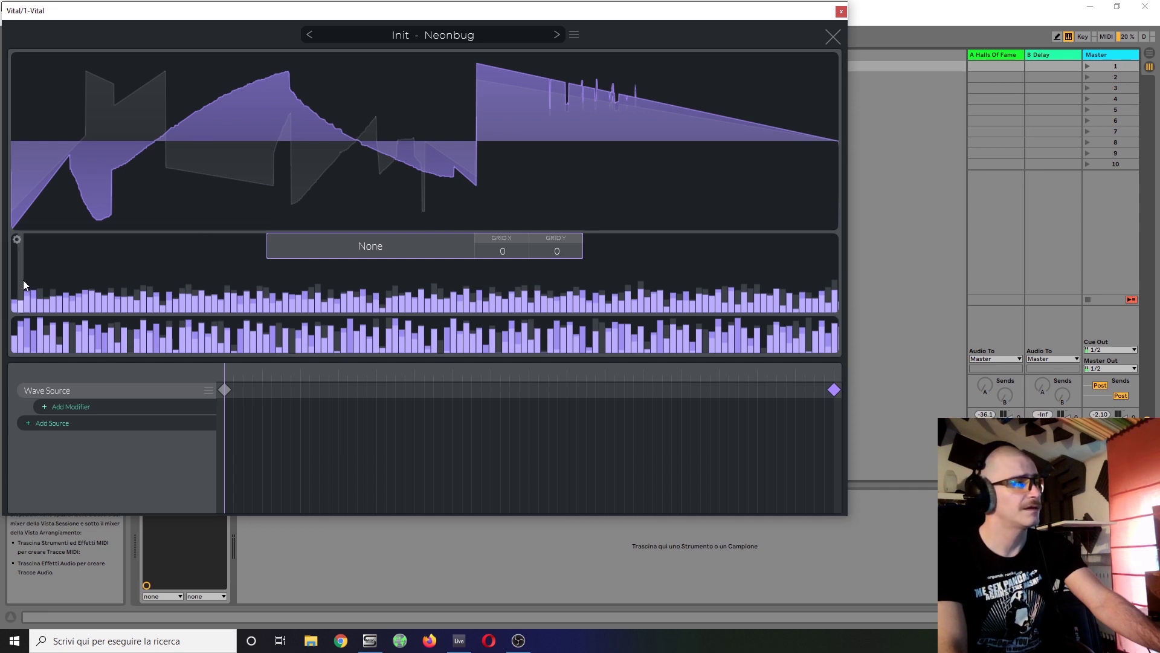
{"action": "mouse_move", "coordinate": [23, 280]}
{"action": "left_mouse_down"}
{"action": "mouse_move", "coordinate": [28, 305]}
{"action": "mouse_move", "coordinate": [32, 278]}
{"action": "mouse_move", "coordinate": [41, 289]}
{"action": "mouse_move", "coordinate": [40, 354]}
{"action": "mouse_move", "coordinate": [59, 330]}
{"action": "mouse_move", "coordinate": [190, 335]}
{"action": "left_mouse_up"}
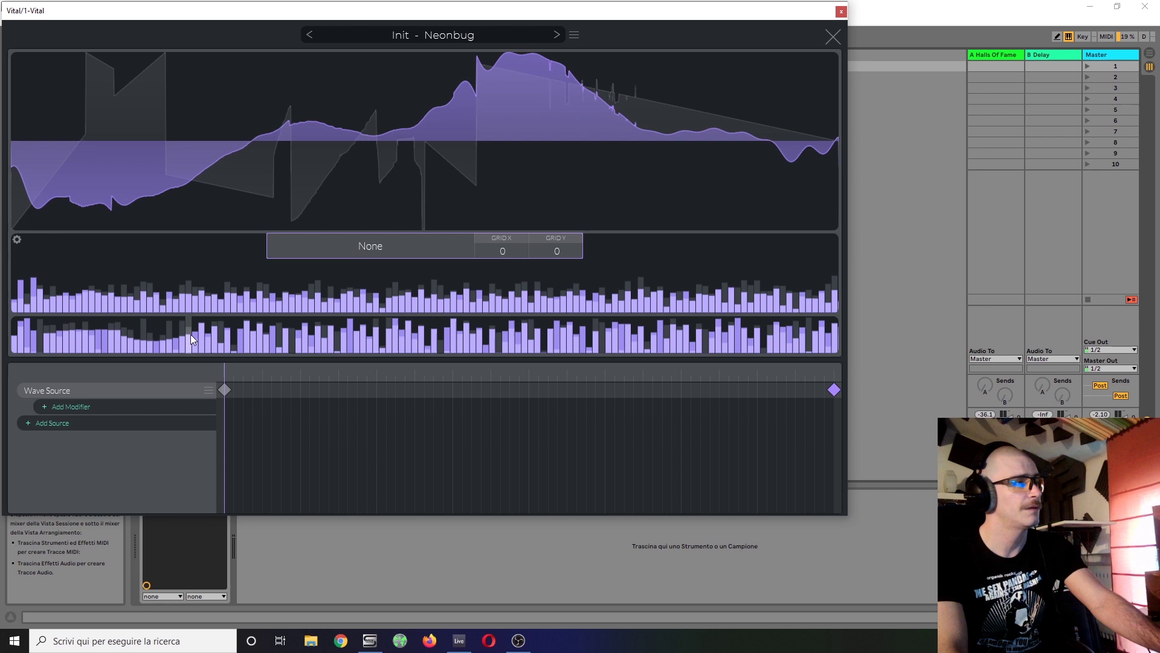
- Randomize the end keyframe's harmonic amplitudes and draw a gentle curve across the phase bars
{"action": "right_click", "coordinate": [205, 295]}
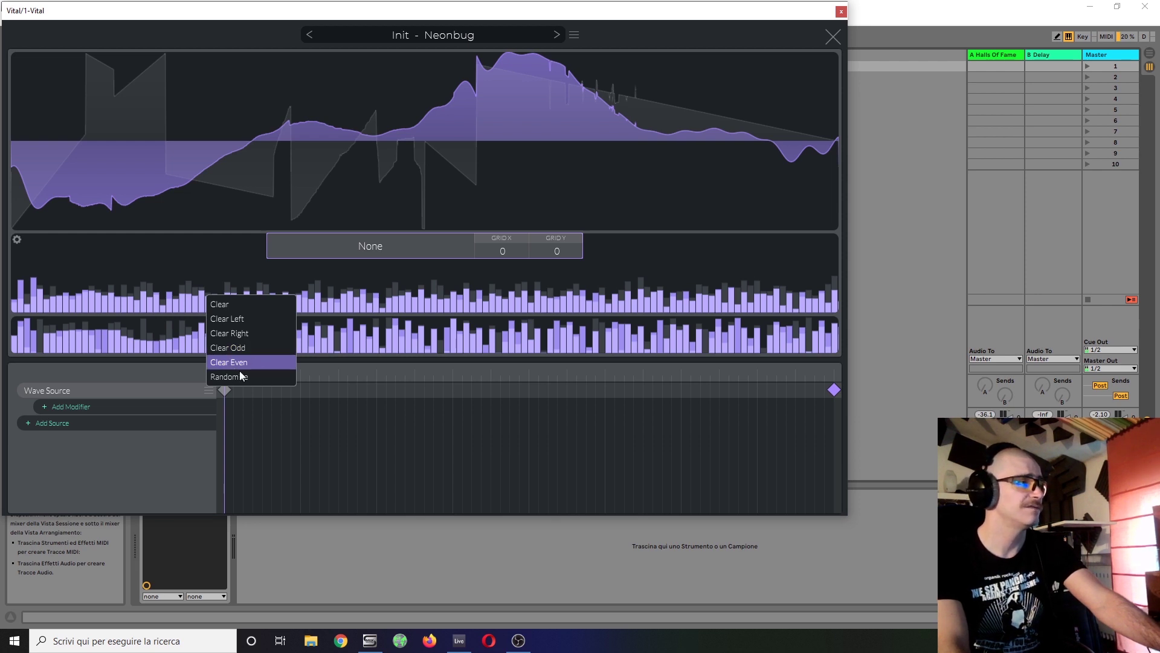
{"action": "left_click", "coordinate": [260, 376]}
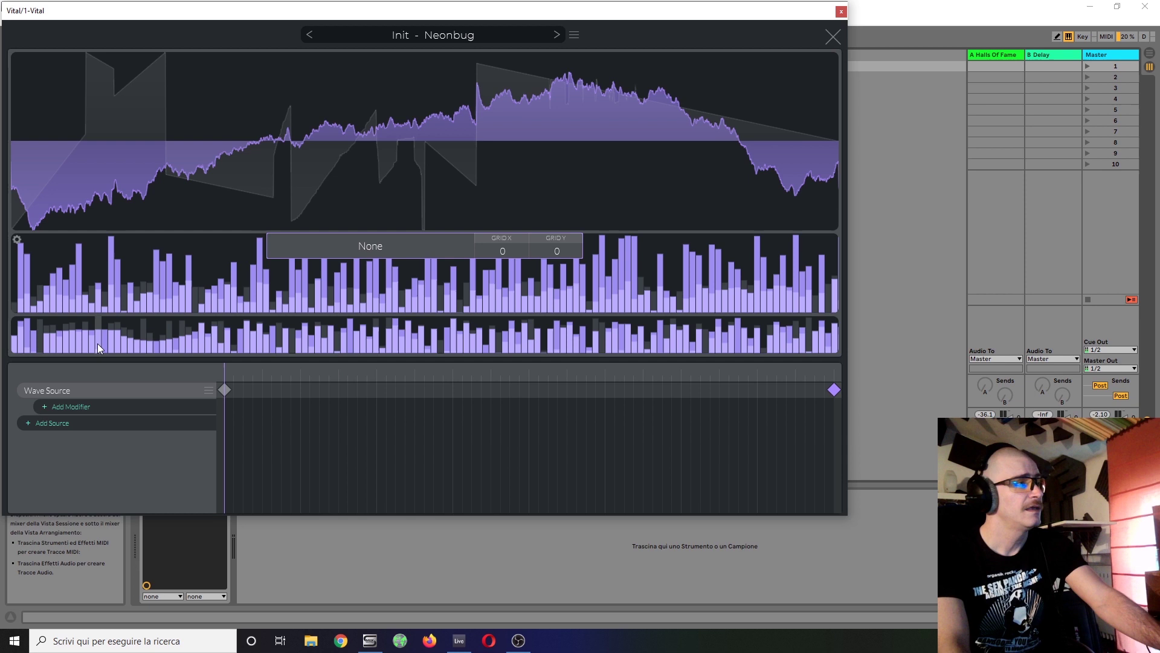
{"action": "mouse_move", "coordinate": [97, 343]}
{"action": "left_mouse_down"}
{"action": "mouse_move", "coordinate": [163, 323]}
{"action": "mouse_move", "coordinate": [321, 340]}
{"action": "left_mouse_up"}
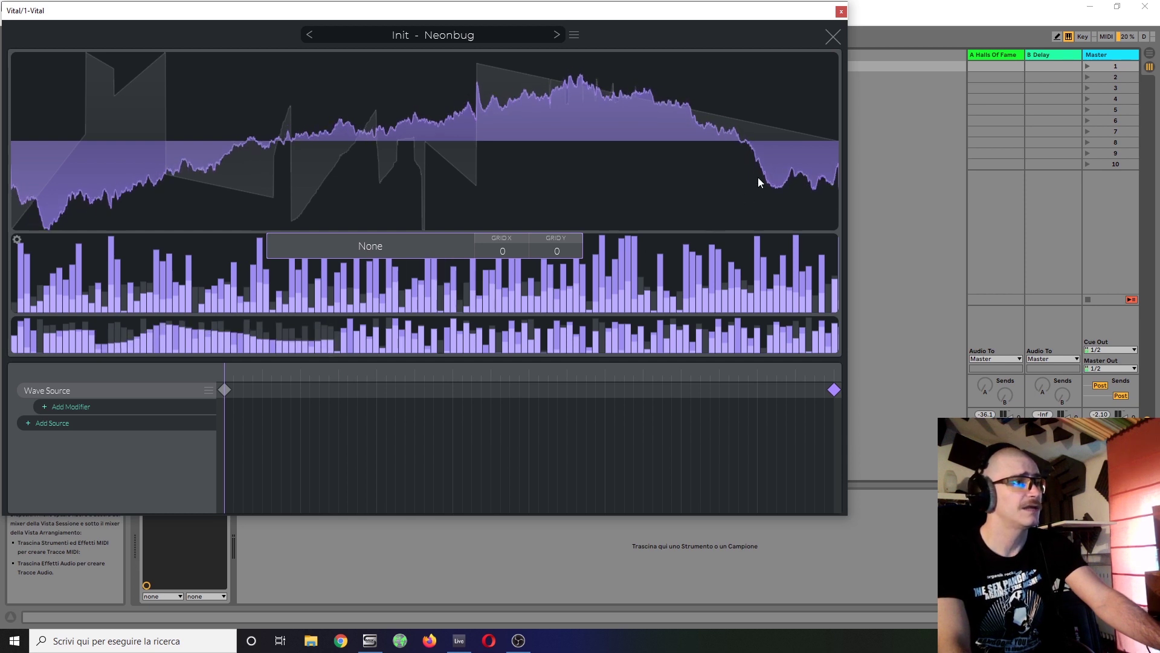
- Sweep OSC 1's wavetable frames from the main page to preview the morph
{"action": "left_click", "coordinate": [833, 36]}
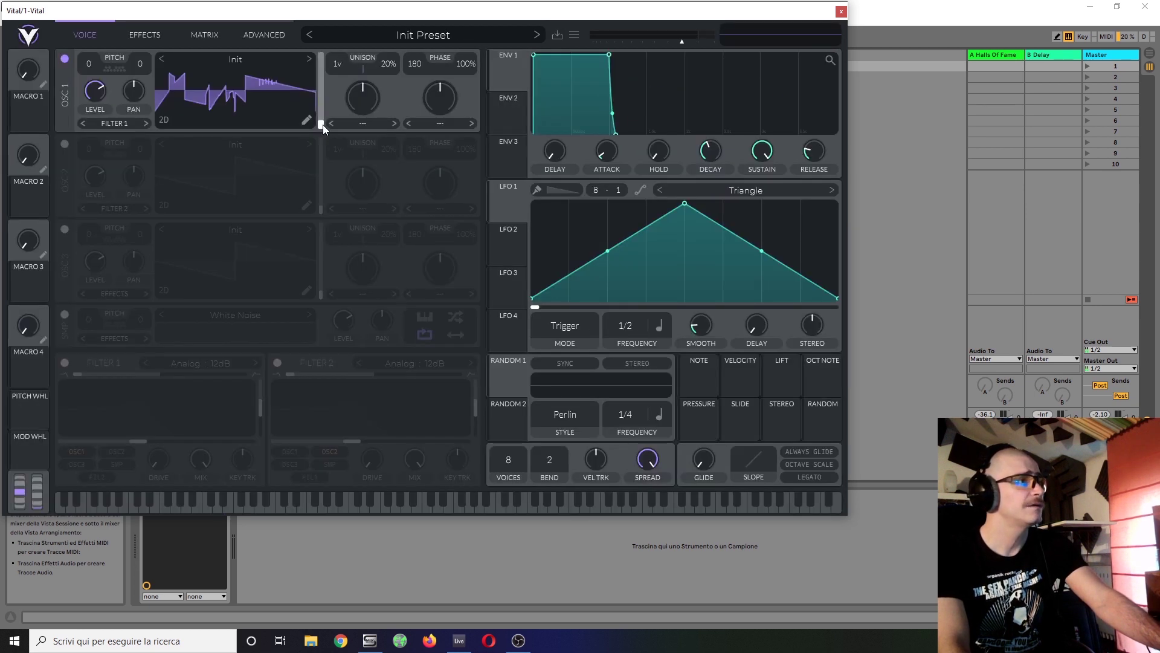
{"action": "mouse_move", "coordinate": [322, 124]}
{"action": "left_mouse_down"}
{"action": "mouse_move", "coordinate": [342, 30]}
{"action": "mouse_move", "coordinate": [317, 136]}
{"action": "mouse_move", "coordinate": [310, 125]}
{"action": "left_mouse_up"}
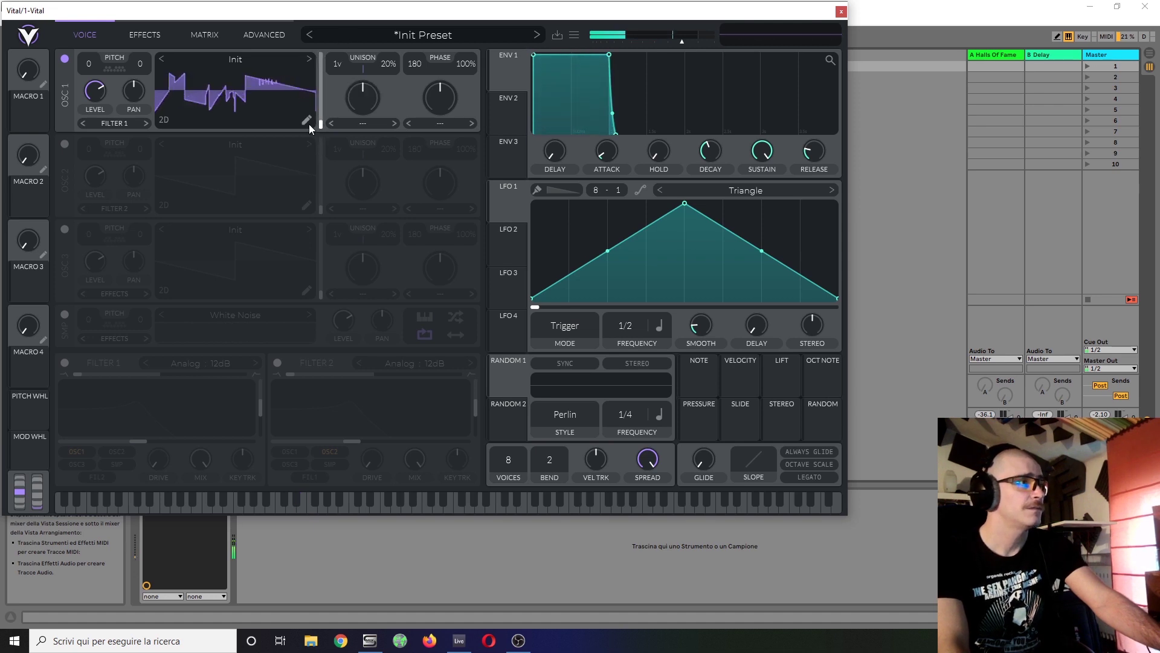
{"action": "left_click", "coordinate": [305, 119]}
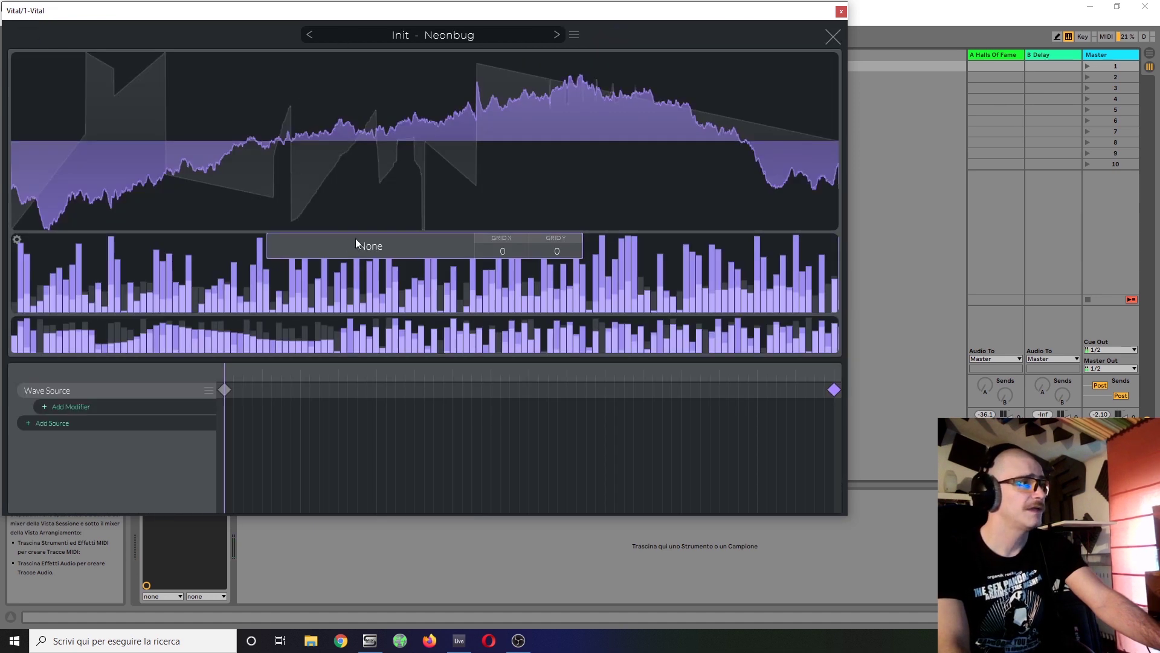
- Add a midway keyframe, keep keyframe blending on None, and set Grid X to 4
{"action": "double_click", "coordinate": [492, 389]}
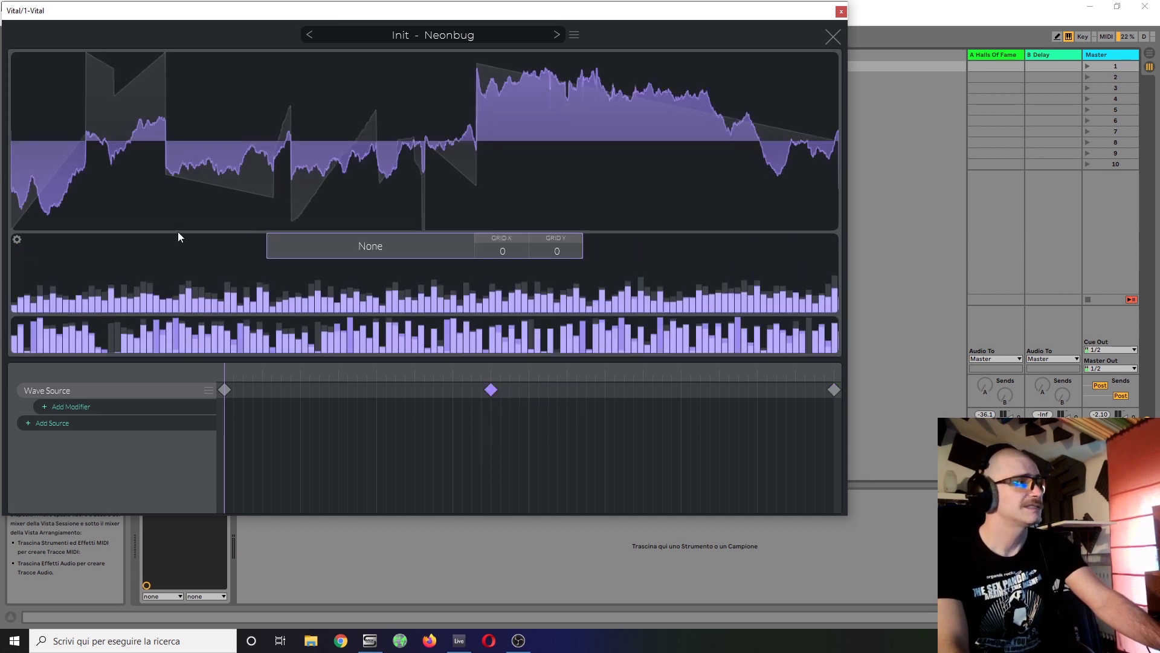
{"action": "left_click", "coordinate": [373, 254]}
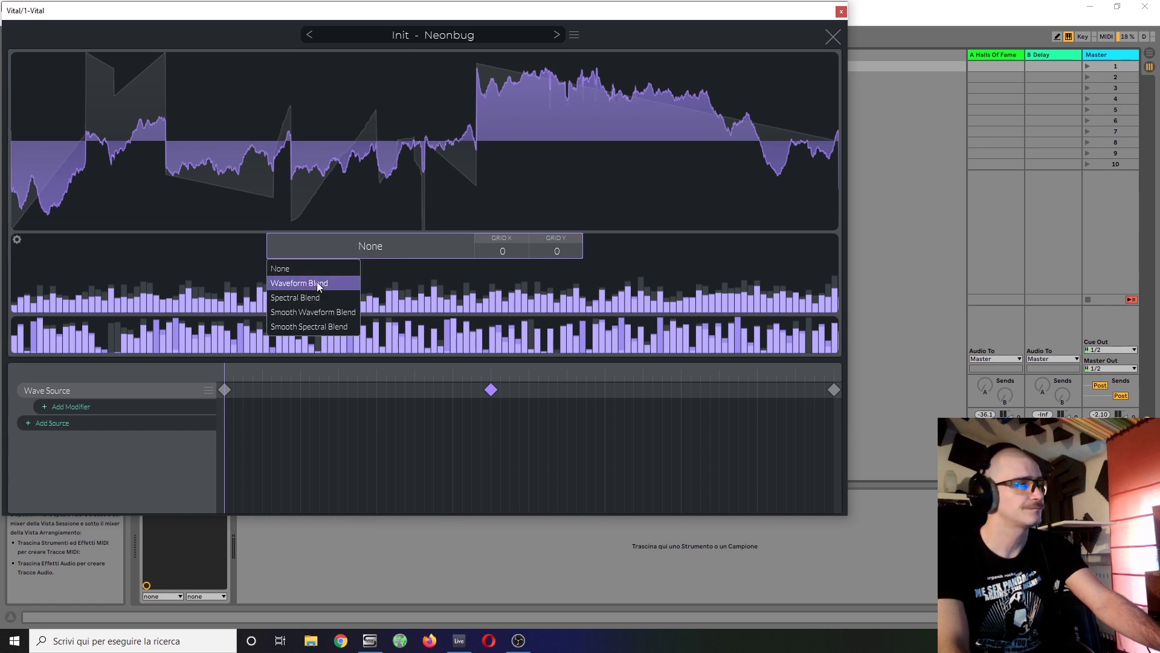
{"action": "left_click", "coordinate": [305, 269]}
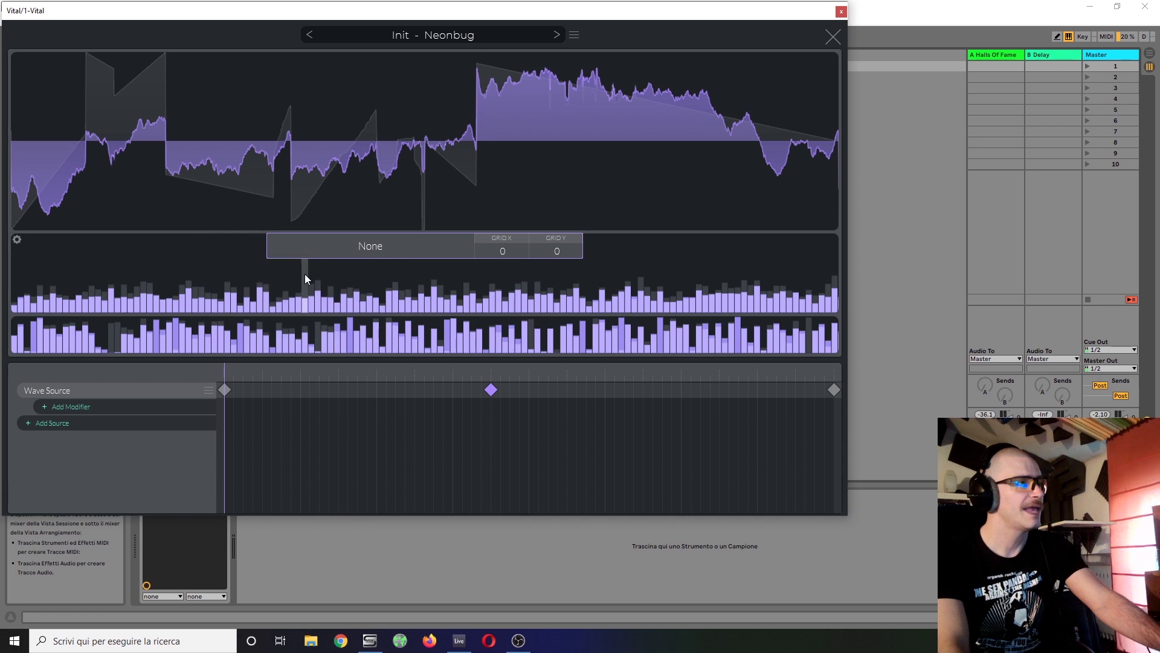
{"action": "left_click", "coordinate": [346, 256]}
{"action": "left_click", "coordinate": [344, 283]}
{"action": "left_click", "coordinate": [364, 249]}
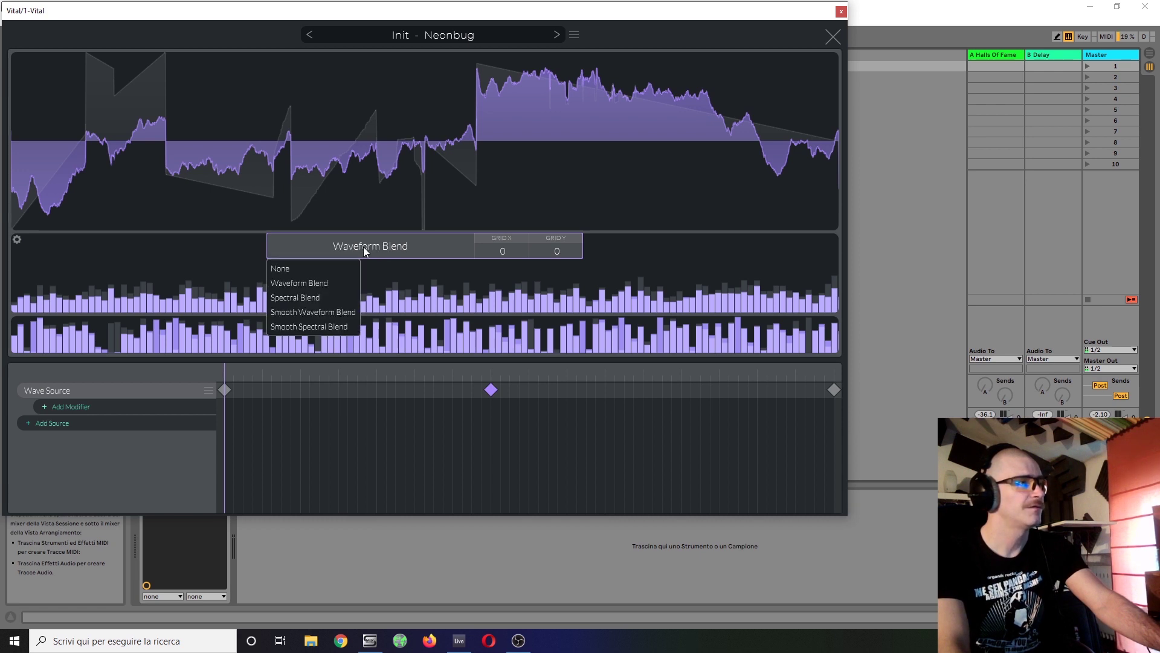
{"action": "left_click", "coordinate": [329, 270]}
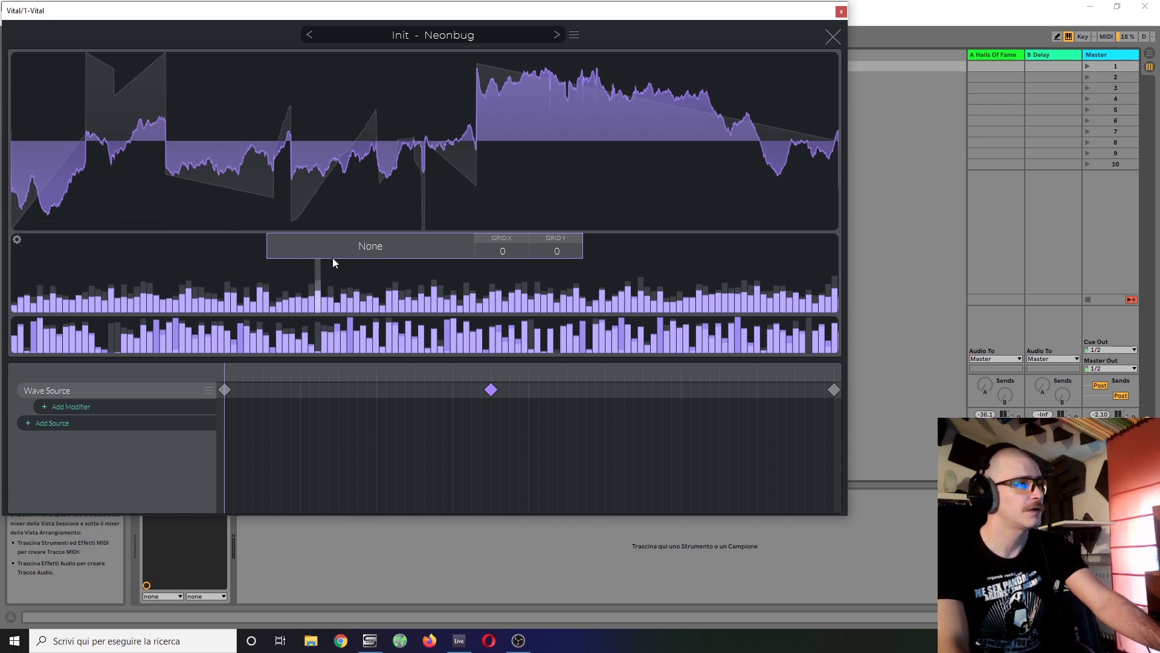
{"action": "left_click_drag", "start_coordinate": [500, 245], "coordinate": [567, 248]}
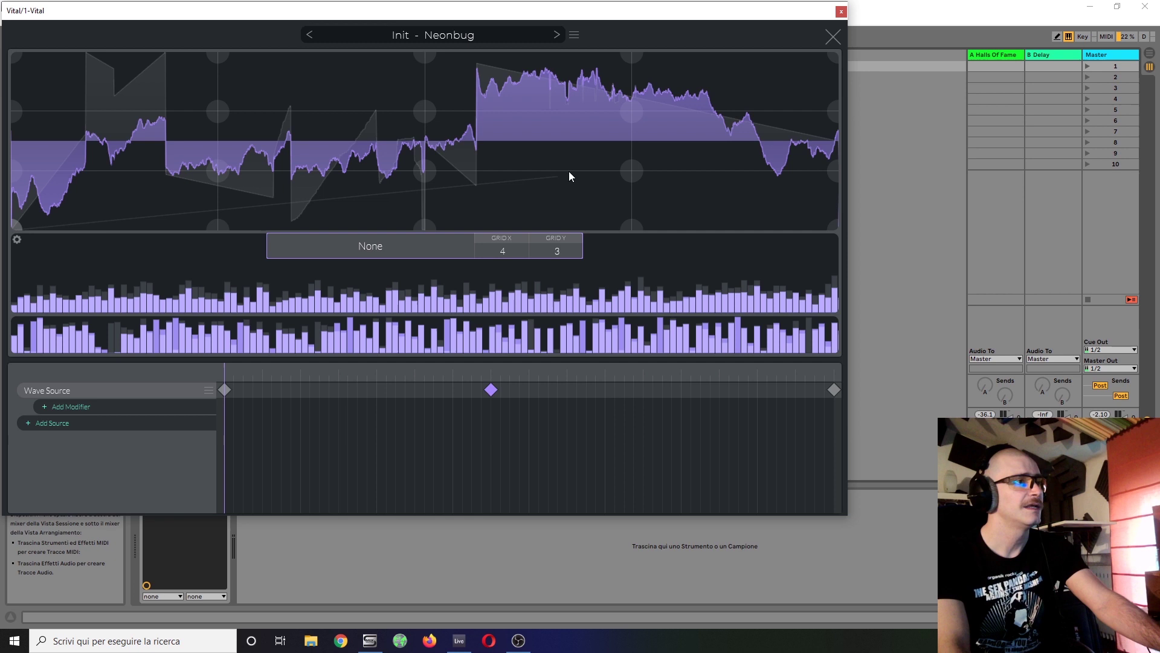
- Draw a straight ramp rising to the top-right, then sweep OSC 1 to the last frame
{"action": "left_click_drag", "start_coordinate": [794, 90], "coordinate": [851, 60]}
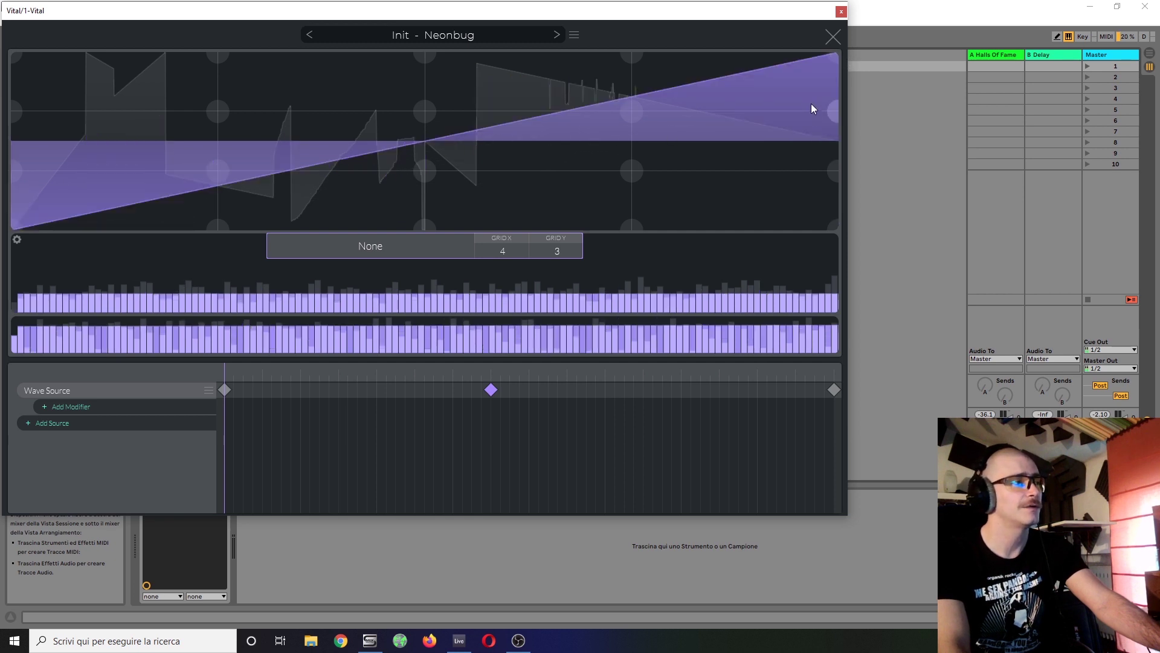
{"action": "left_click", "coordinate": [826, 37]}
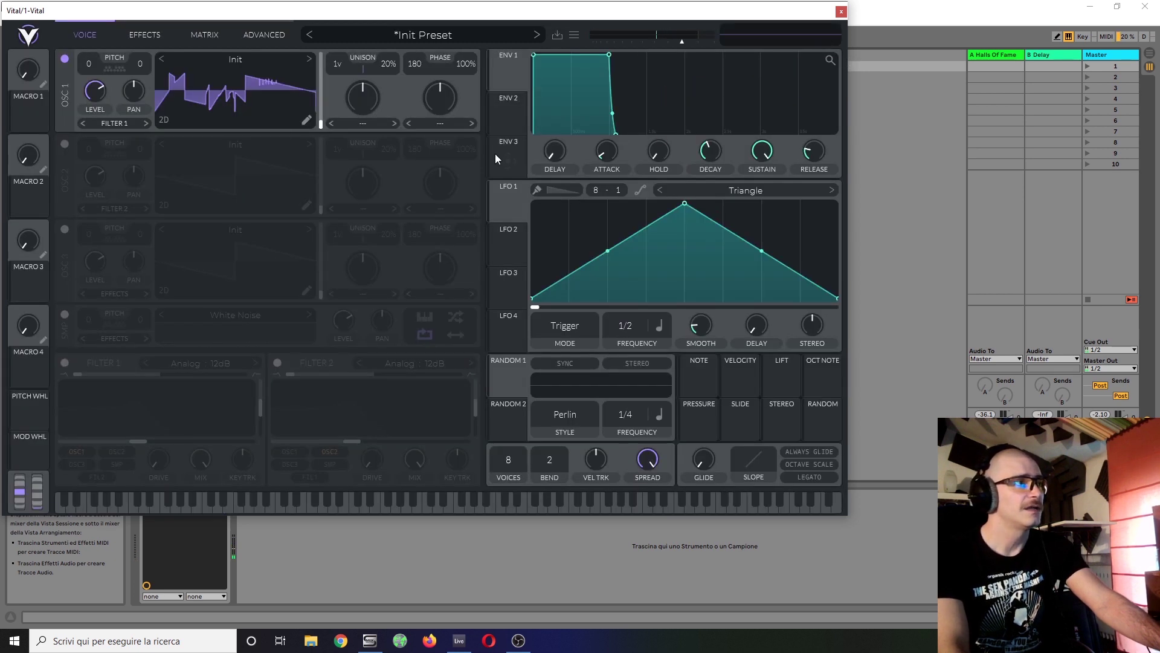
{"action": "left_click_drag", "start_coordinate": [321, 125], "coordinate": [341, 88]}
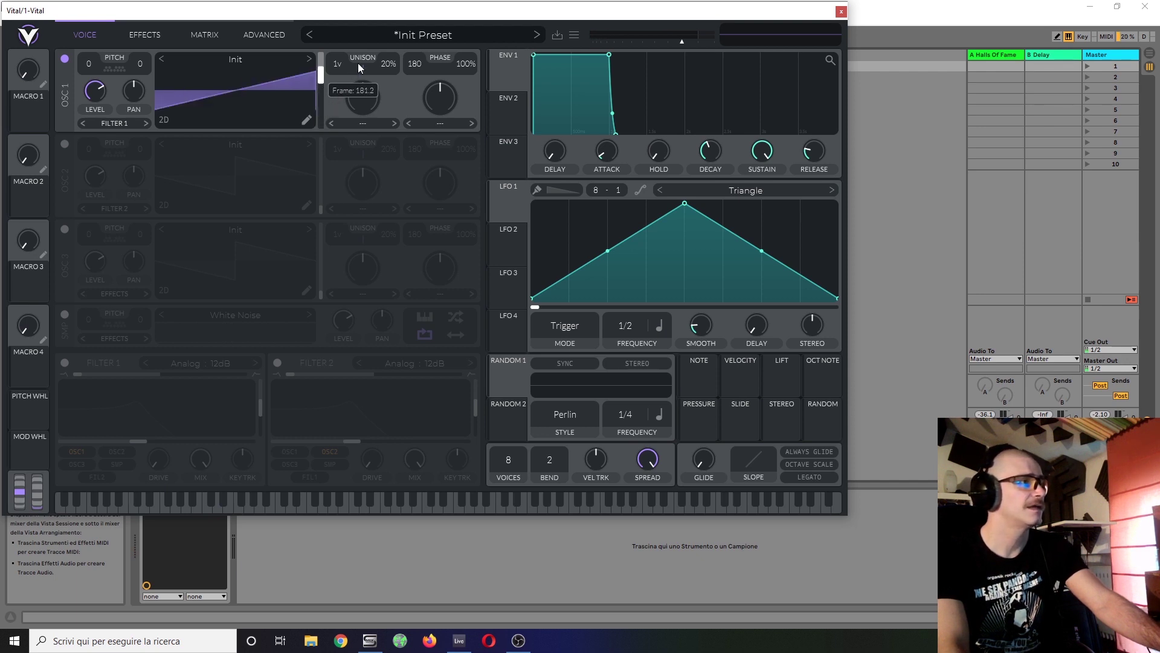
{"action": "left_click_drag", "start_coordinate": [358, 63], "coordinate": [402, 128]}
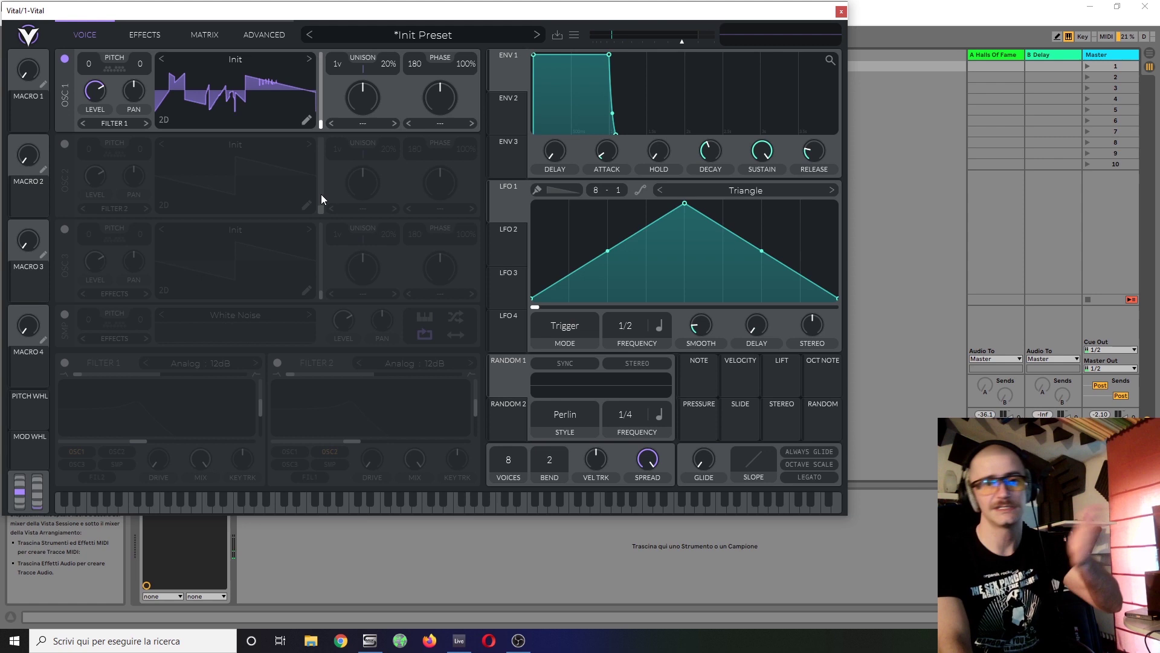
- Try Waveform Blend, then Spectral Blend frame blending, and sweep the frames to hear the morph
{"action": "left_click", "coordinate": [306, 120]}
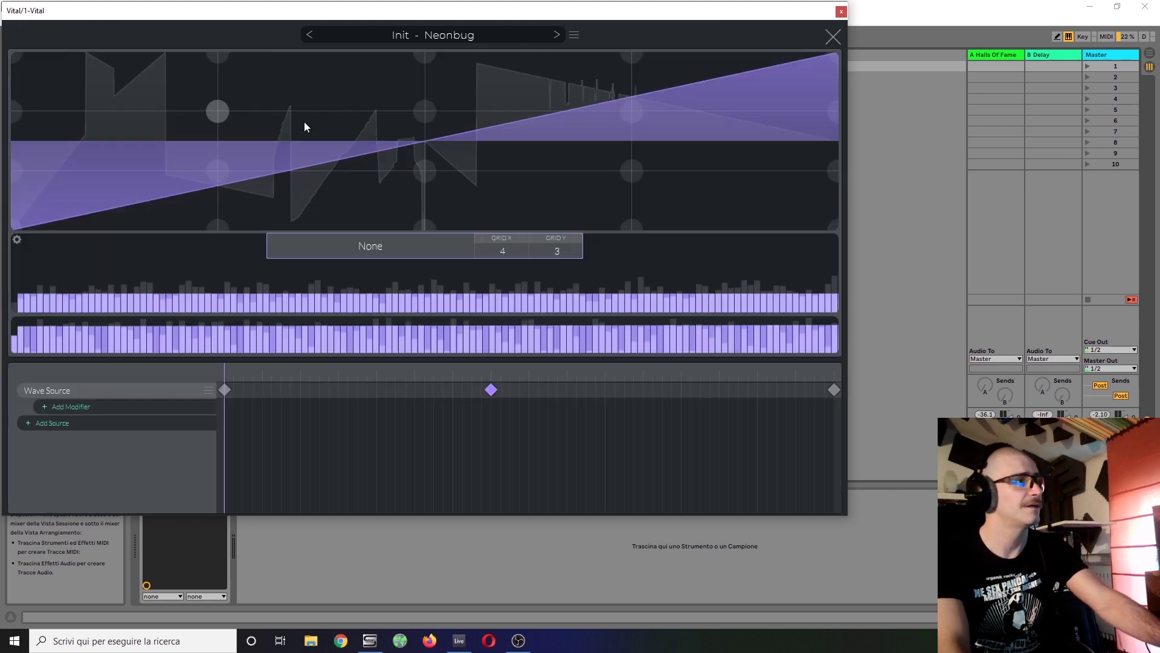
{"action": "left_click", "coordinate": [374, 248]}
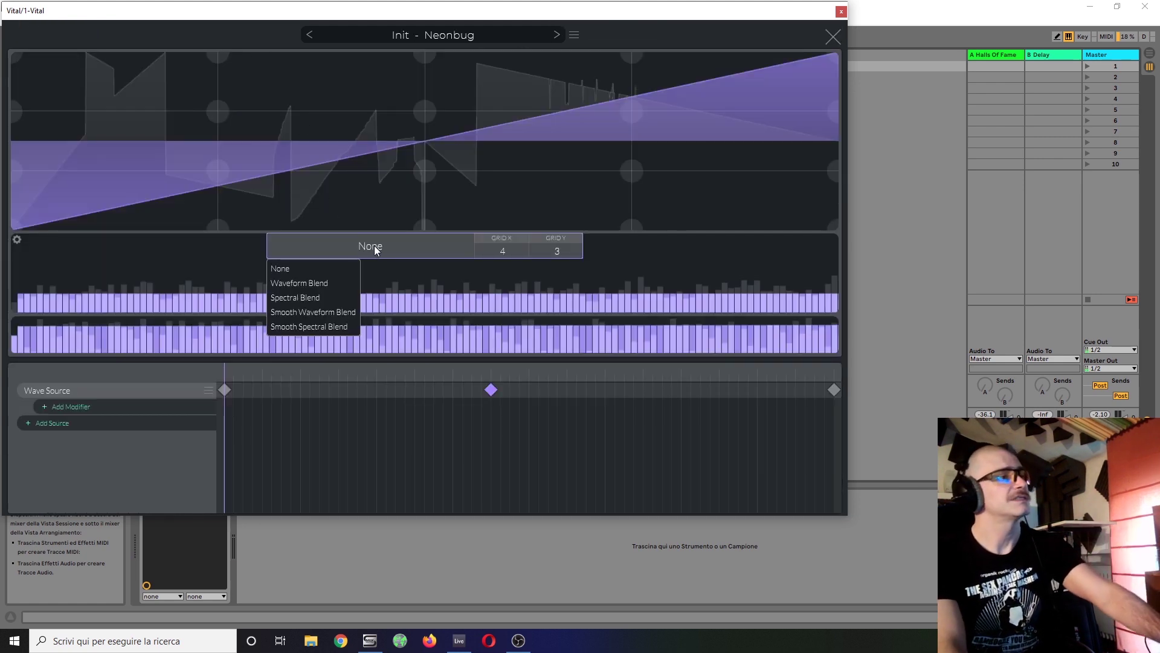
{"action": "left_click", "coordinate": [295, 282]}
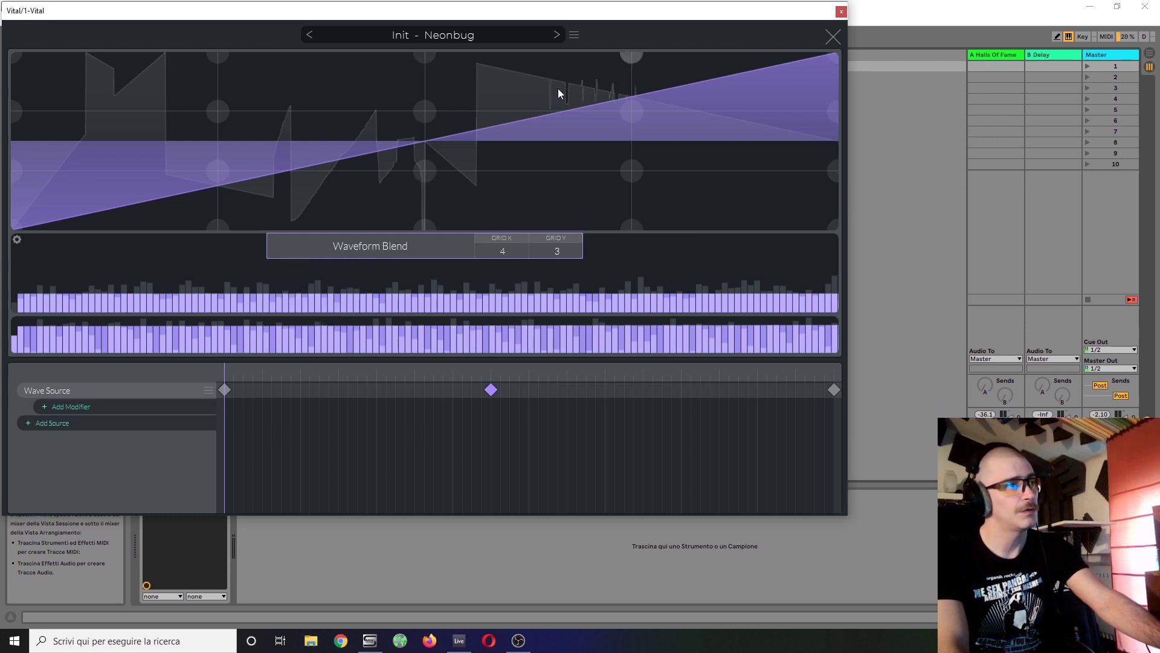
{"action": "left_click", "coordinate": [368, 245]}
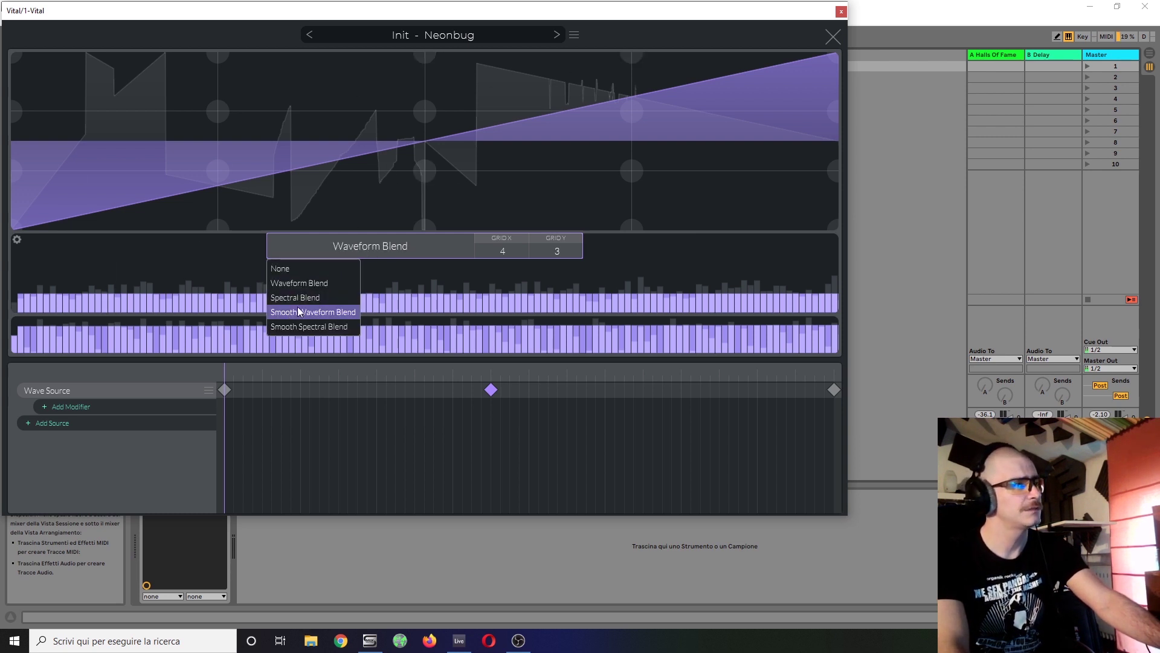
{"action": "left_click", "coordinate": [299, 298]}
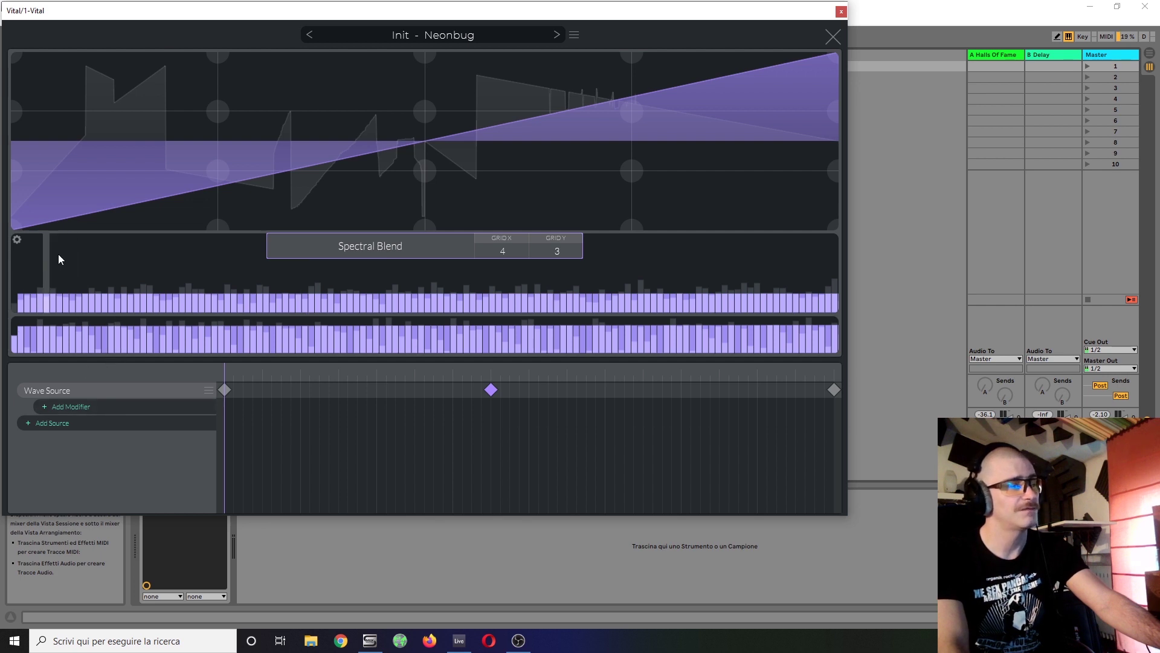
{"action": "left_click", "coordinate": [832, 37]}
{"action": "mouse_move", "coordinate": [321, 126]}
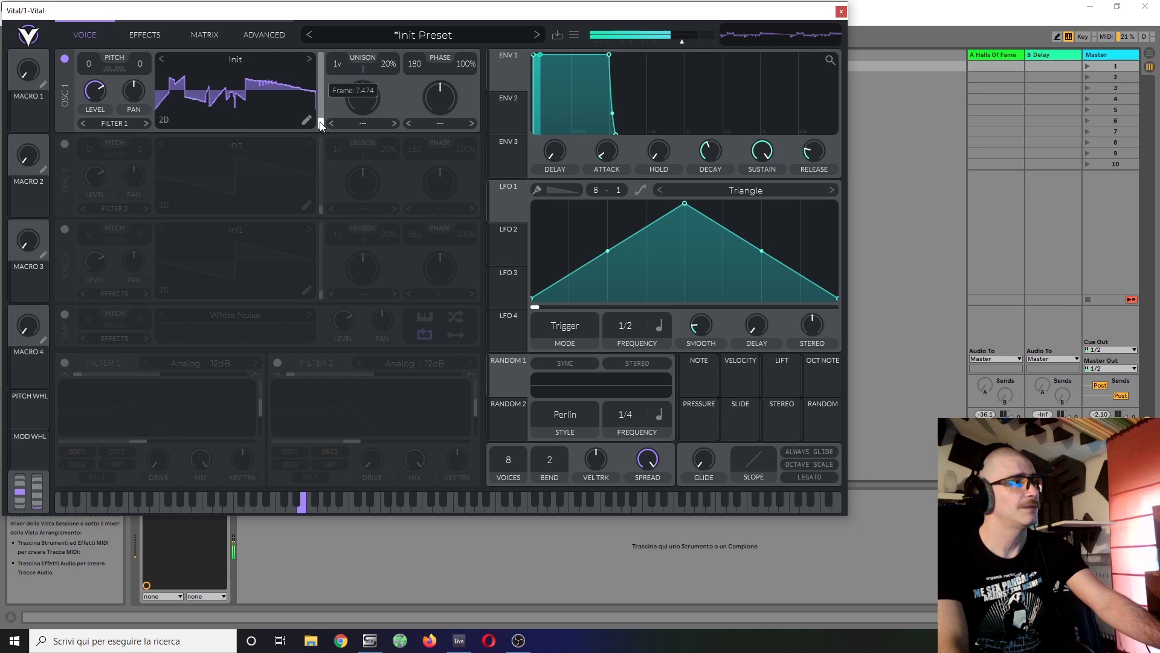
{"action": "mouse_move", "coordinate": [321, 125]}
{"action": "left_mouse_down"}
{"action": "mouse_move", "coordinate": [338, 31]}
{"action": "mouse_move", "coordinate": [321, 121]}
{"action": "left_mouse_up"}
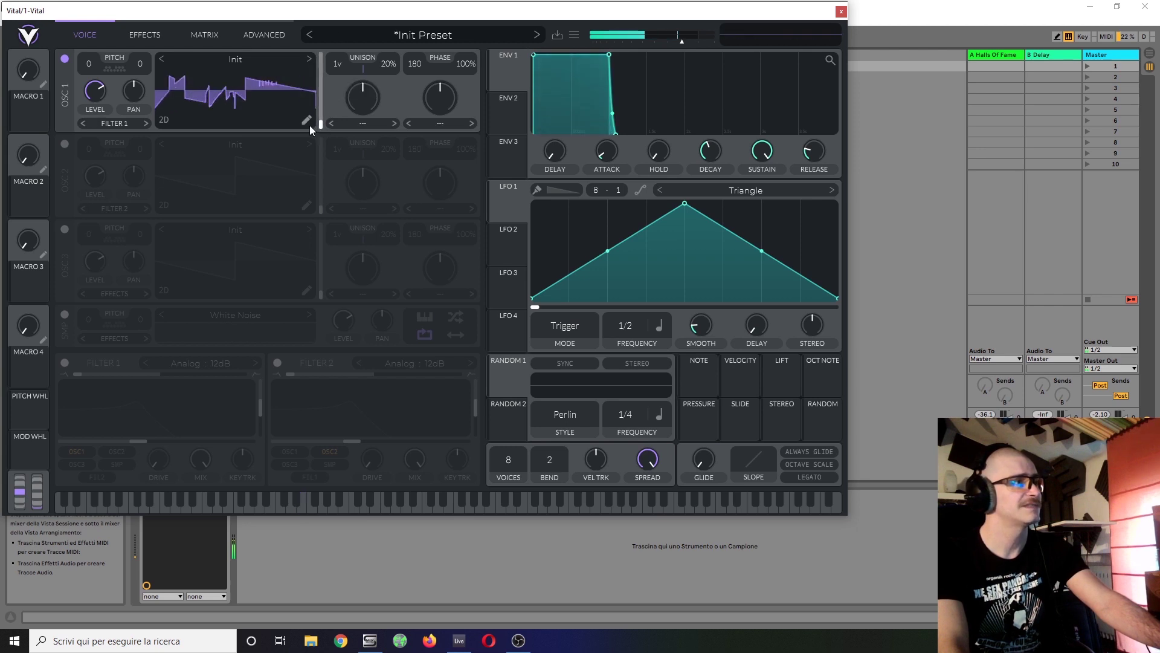
- Set frame blending back to Waveform Blend and sweep OSC 1 near the last frame
{"action": "left_click", "coordinate": [308, 122]}
{"action": "left_click", "coordinate": [372, 253]}
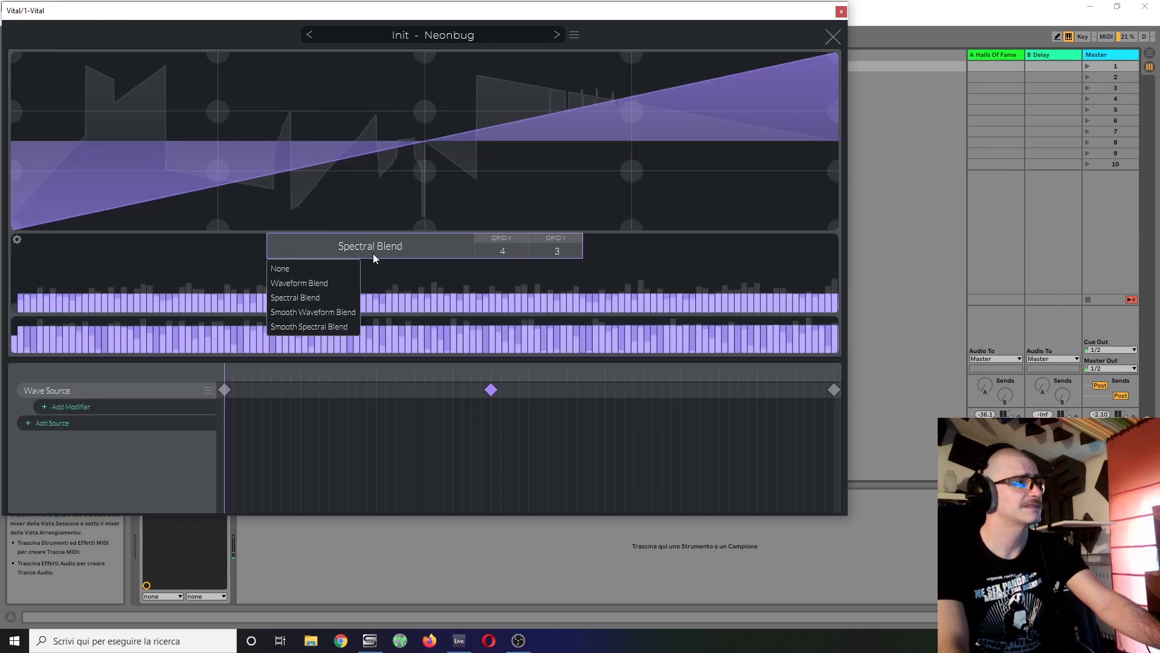
{"action": "left_click", "coordinate": [320, 284]}
{"action": "left_click", "coordinate": [832, 37]}
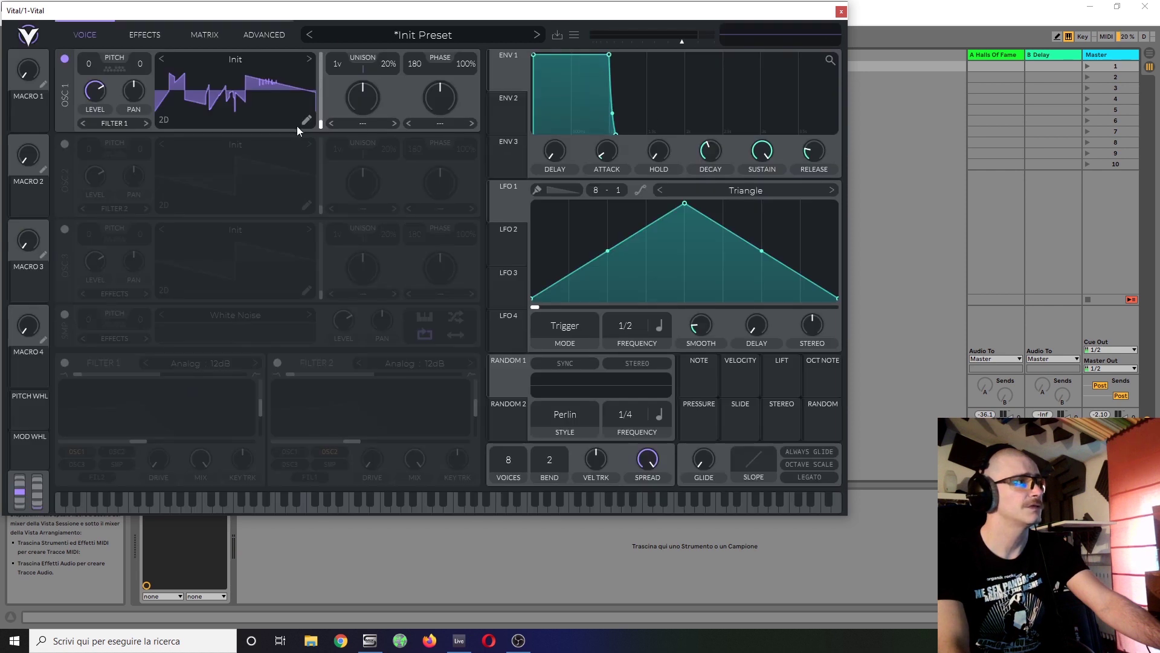
{"action": "left_click_drag", "start_coordinate": [320, 124], "coordinate": [326, 55]}
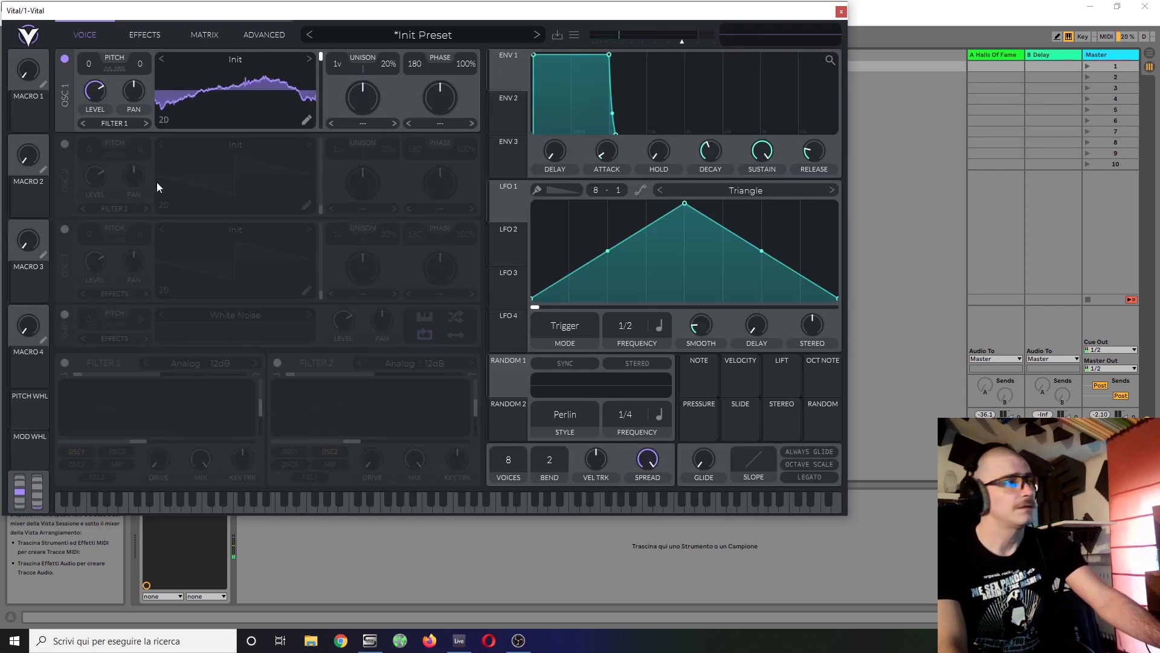
- Remove the Wave Source group from OSC 1's wavetable and add a Line Source
{"action": "left_click", "coordinate": [308, 119]}
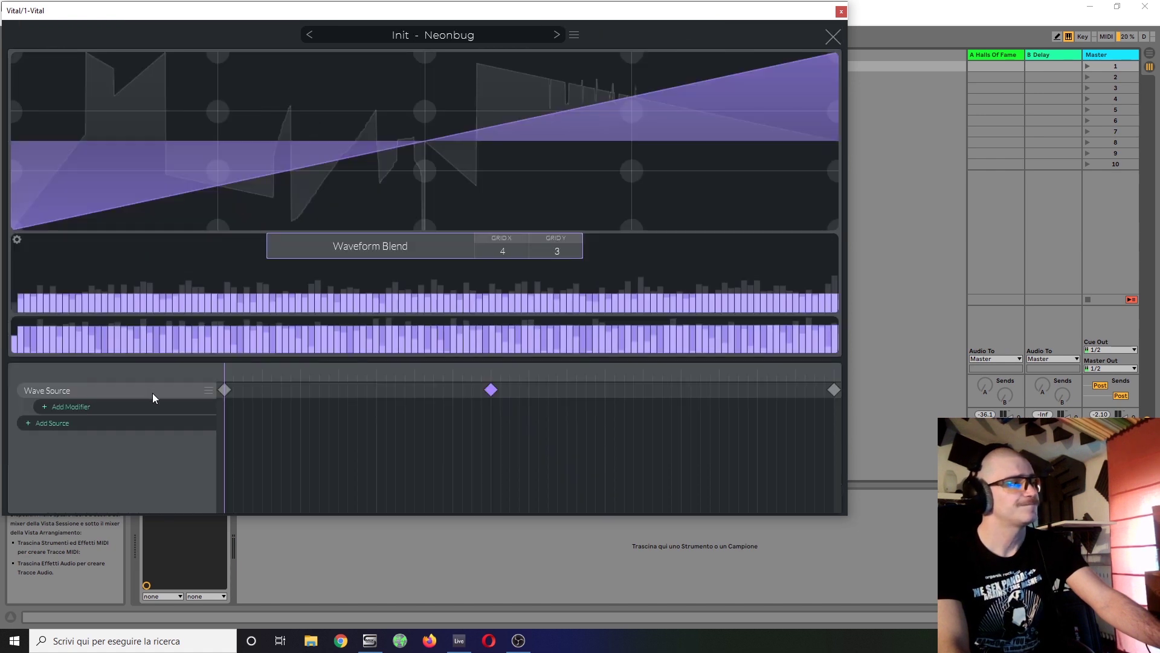
{"action": "left_click", "coordinate": [209, 390]}
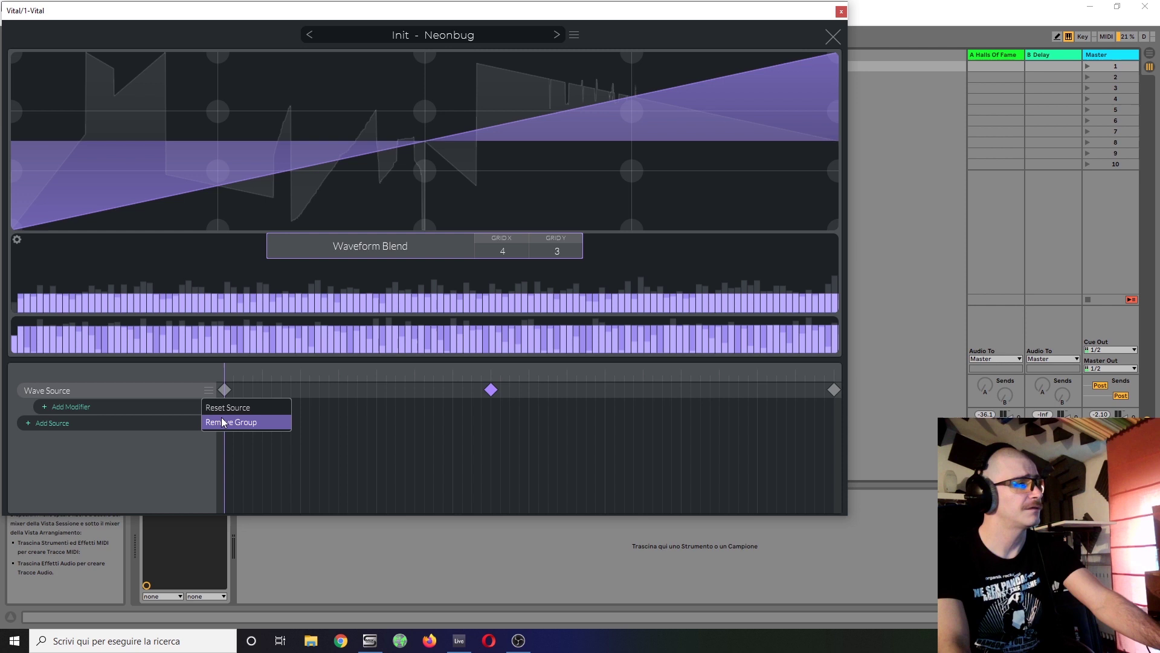
{"action": "left_click", "coordinate": [223, 422]}
{"action": "left_click", "coordinate": [43, 390]}
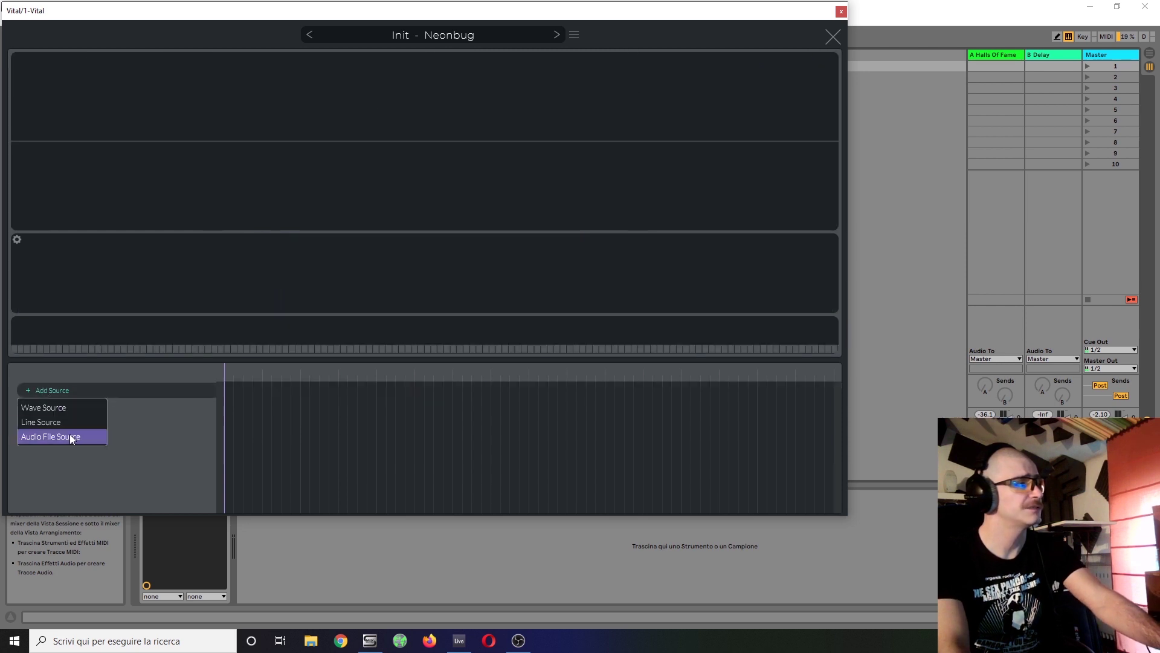
{"action": "left_click", "coordinate": [70, 422]}
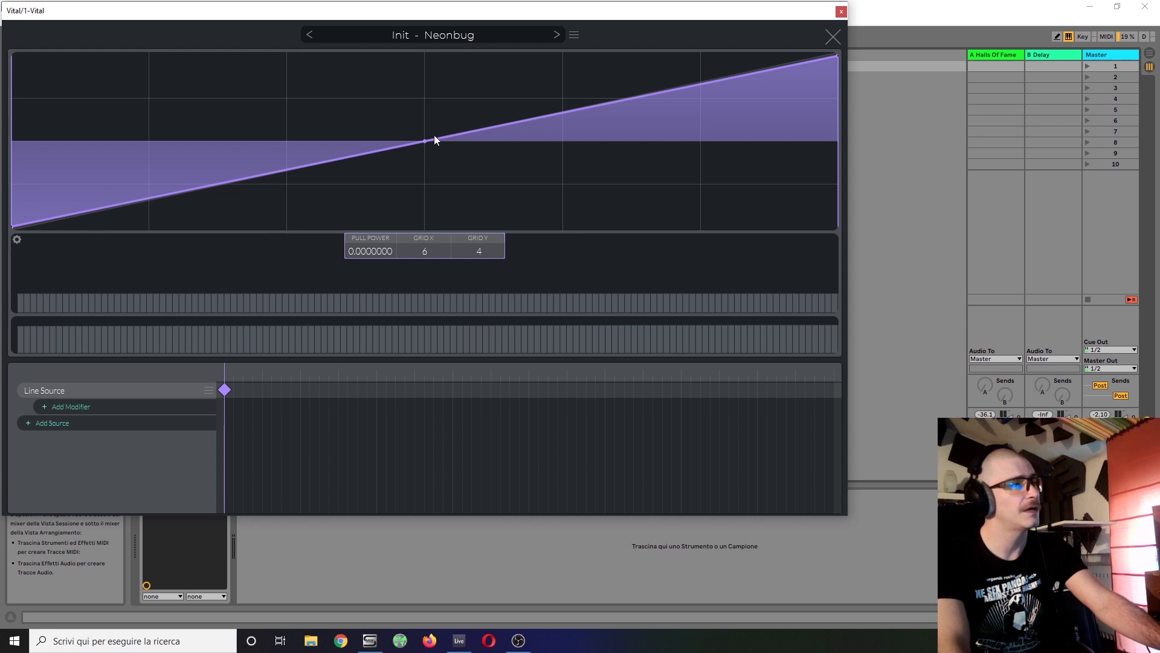
- Bend the Line Source into a curve with a sharp spike near the left and a concave ramp
{"action": "left_click_drag", "start_coordinate": [424, 143], "coordinate": [400, 60]}
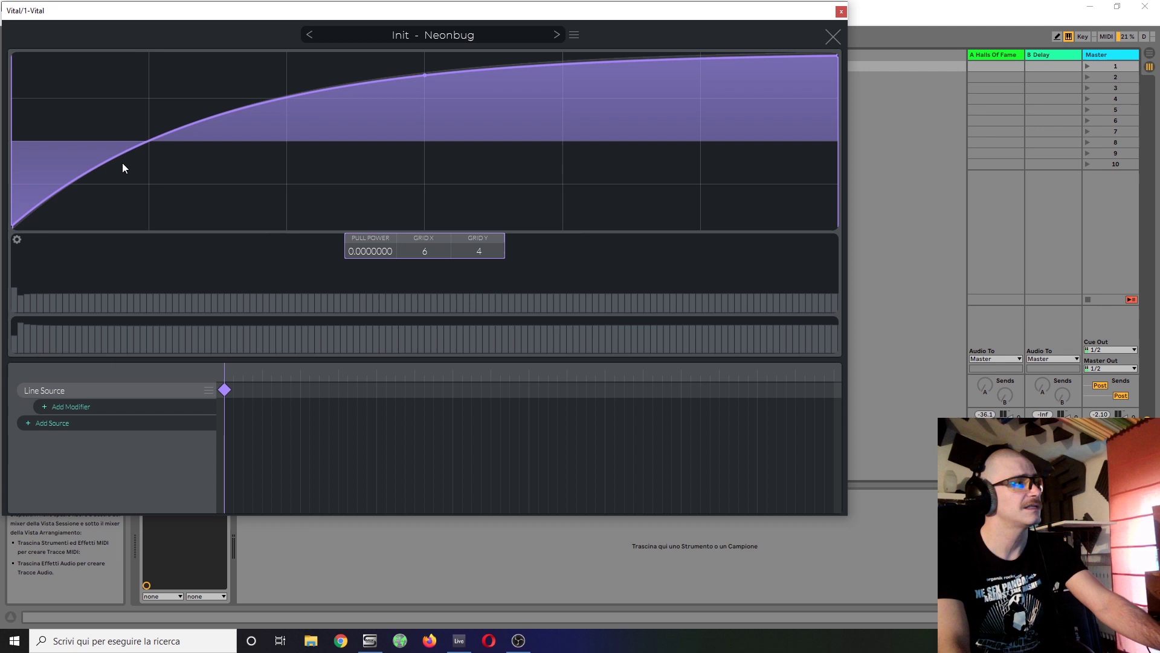
{"action": "double_click", "coordinate": [53, 223]}
{"action": "double_click", "coordinate": [55, 102]}
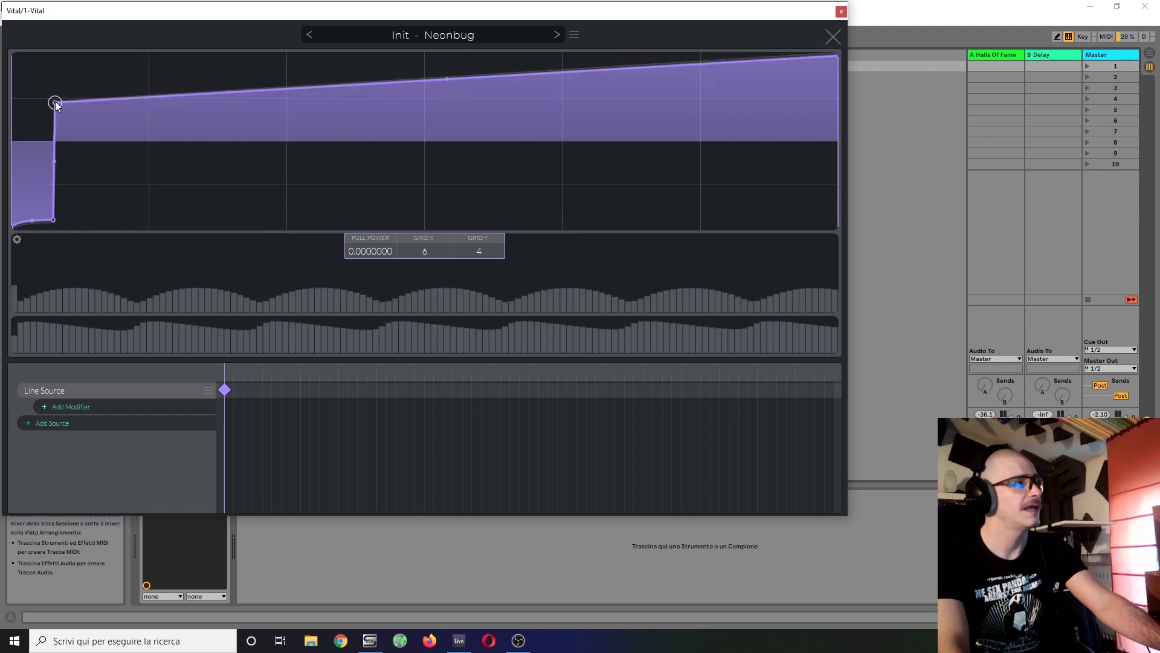
{"action": "double_click", "coordinate": [85, 218]}
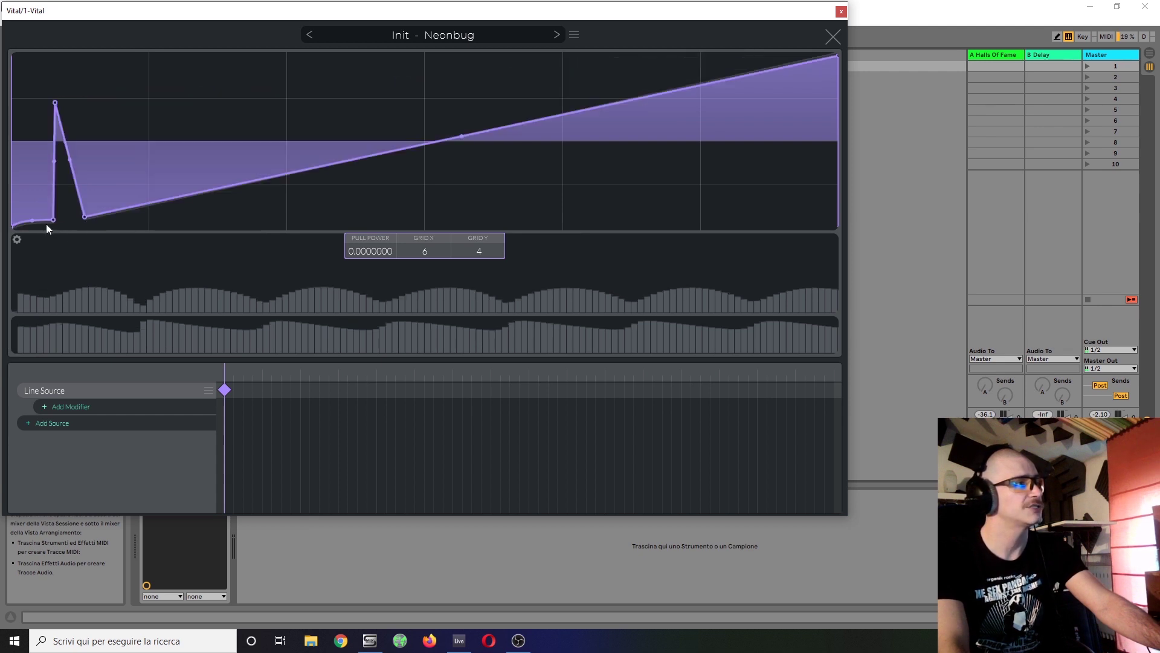
{"action": "left_click_drag", "start_coordinate": [69, 159], "coordinate": [244, 129]}
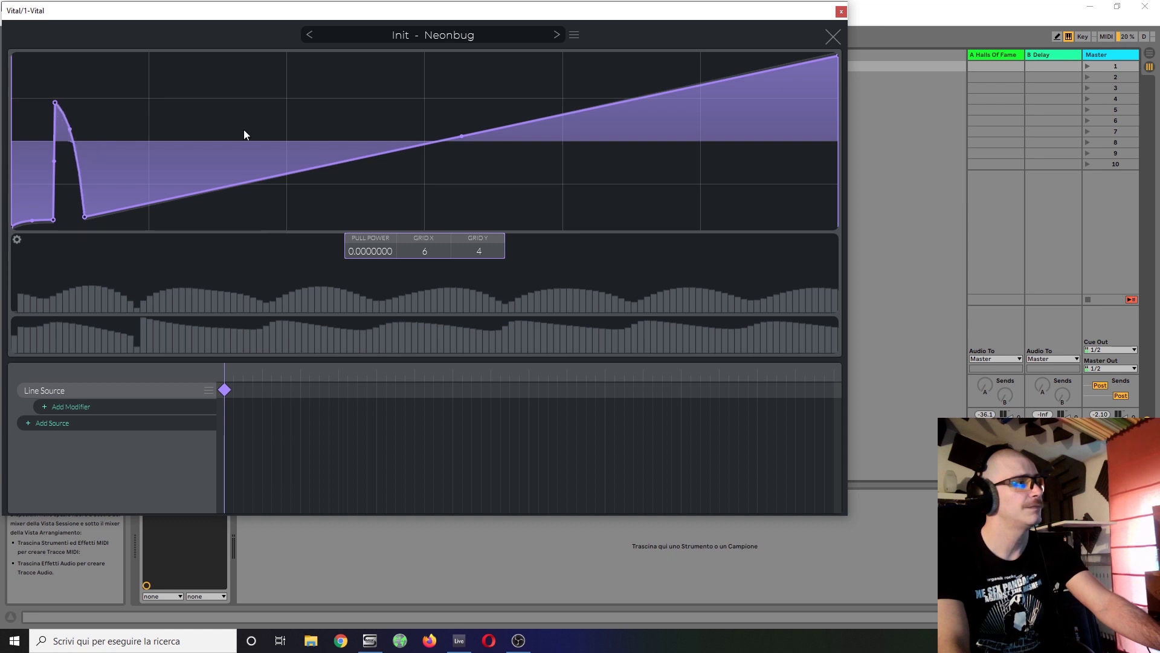
{"action": "left_click_drag", "start_coordinate": [459, 138], "coordinate": [533, 241]}
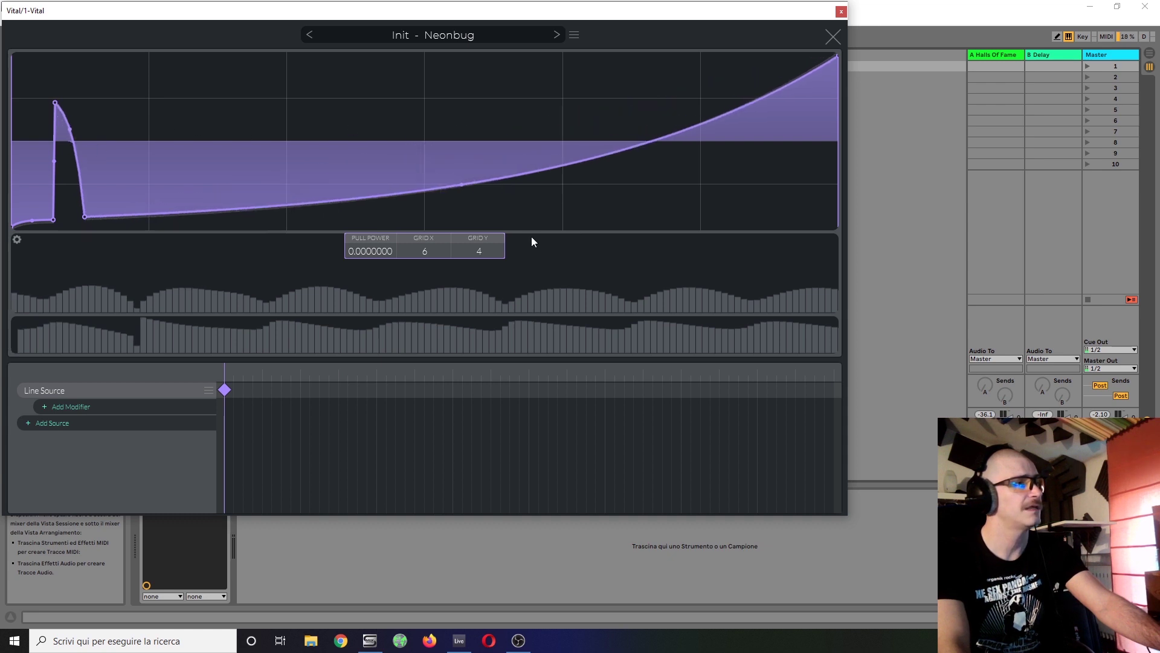
- Add an end keyframe and reshape it into a rounded curve with peaks near both ends
{"action": "left_click", "coordinate": [834, 389]}
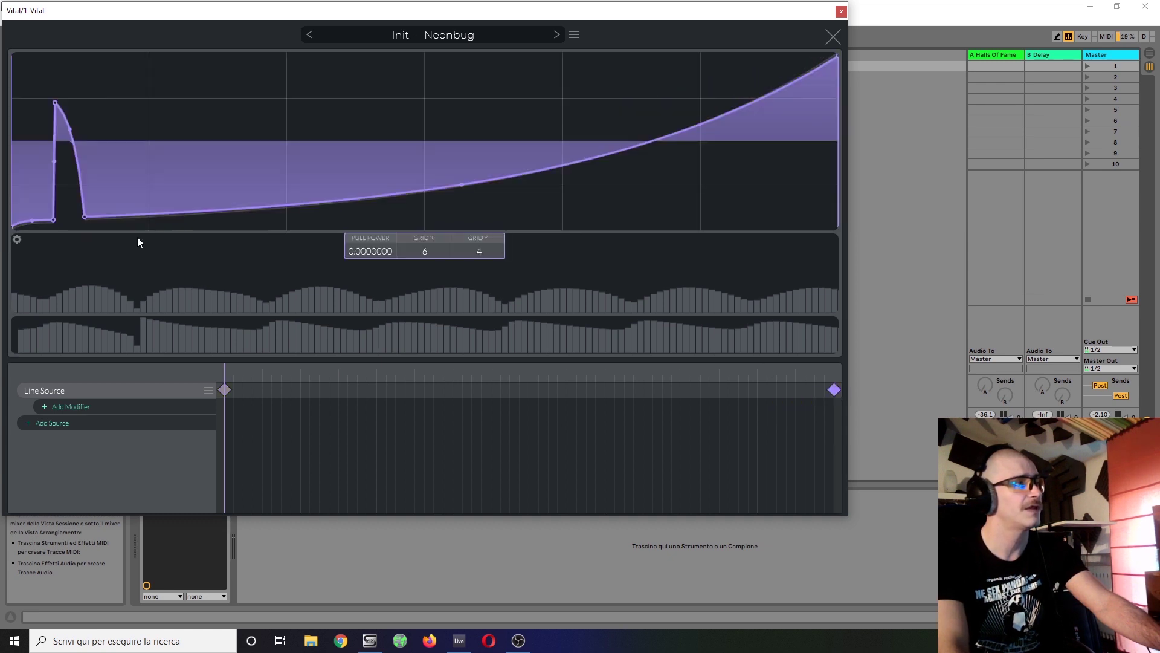
{"action": "left_click_drag", "start_coordinate": [85, 216], "coordinate": [609, 91]}
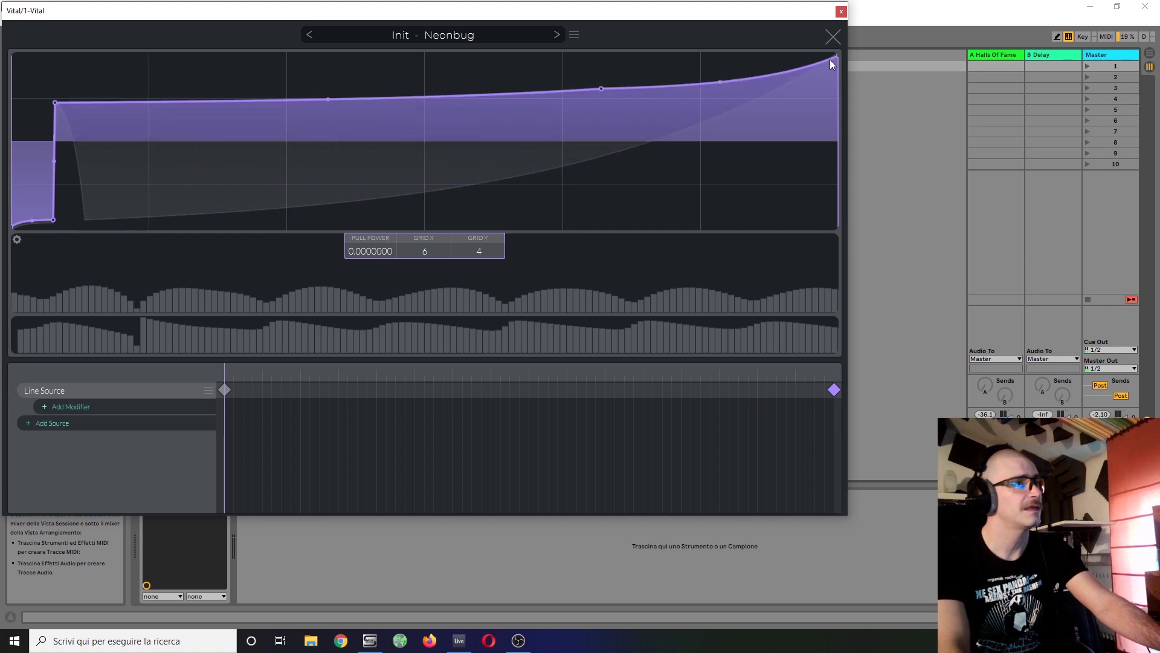
{"action": "left_click_drag", "start_coordinate": [830, 60], "coordinate": [739, 213]}
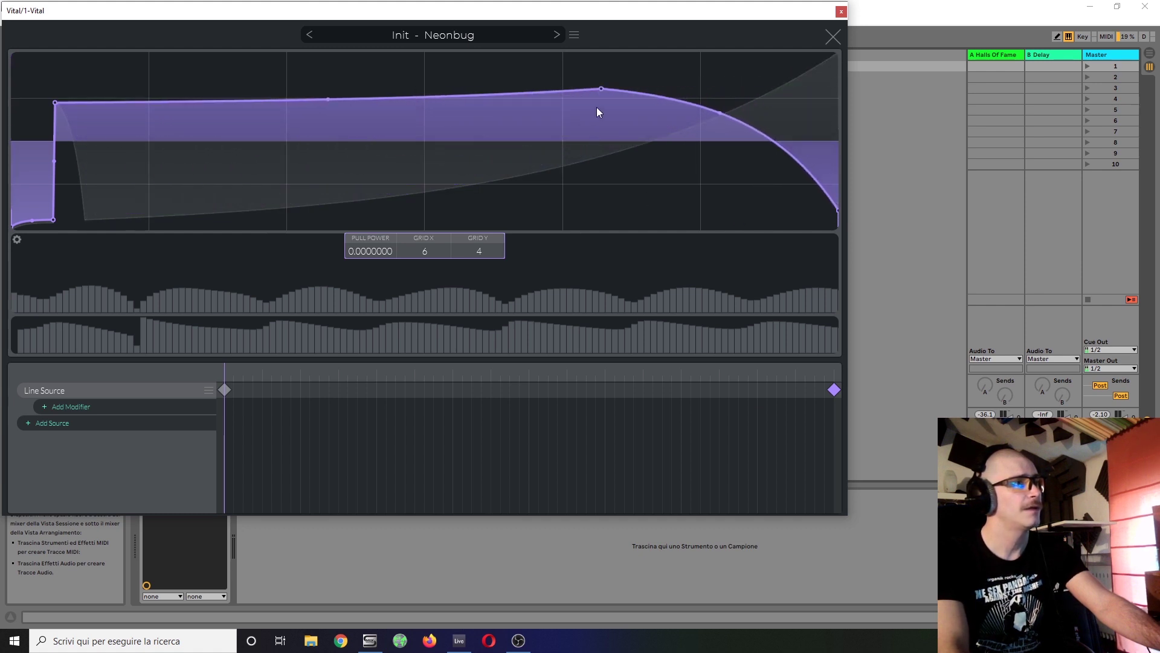
{"action": "left_click_drag", "start_coordinate": [604, 89], "coordinate": [703, 35]}
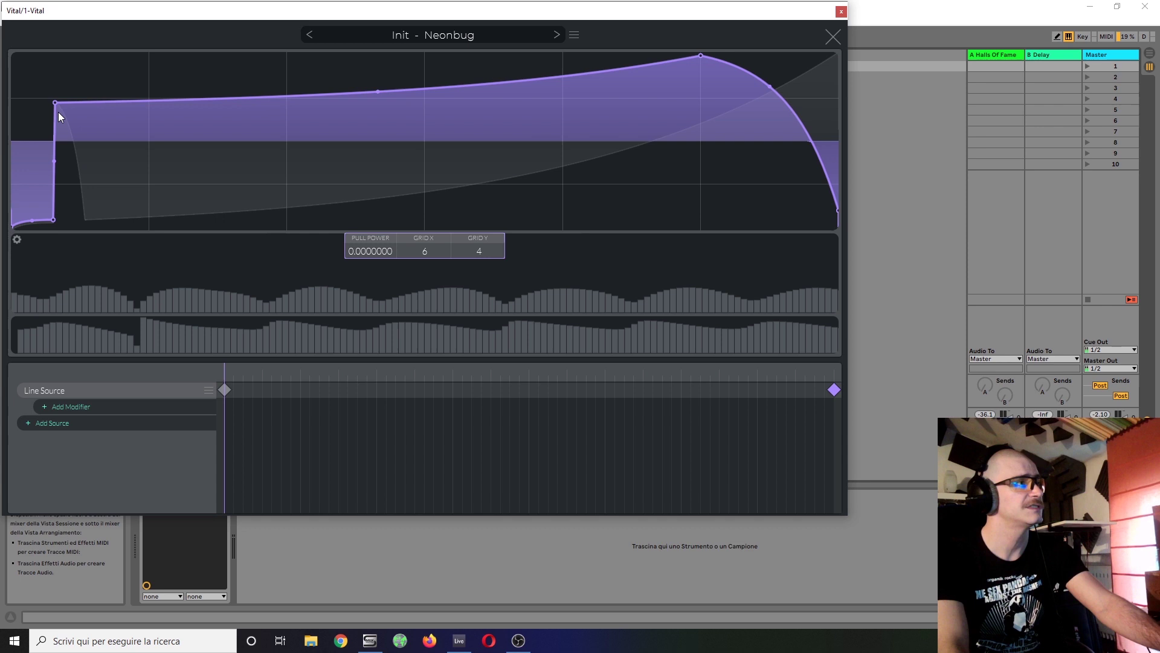
{"action": "left_click_drag", "start_coordinate": [56, 107], "coordinate": [241, 190]}
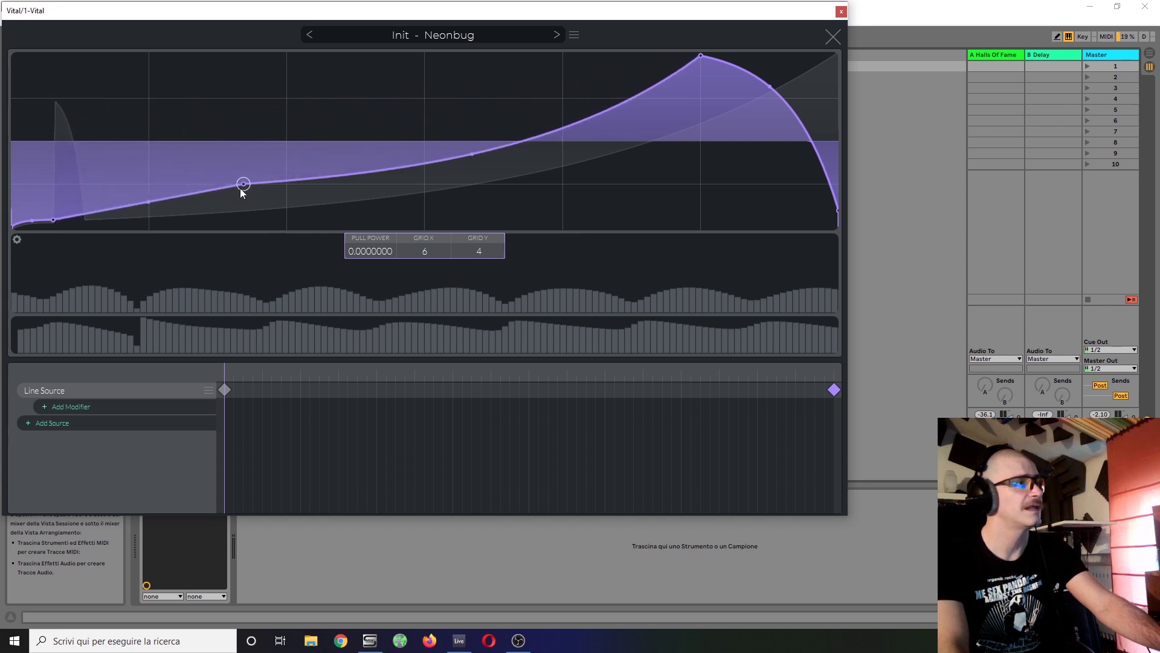
{"action": "left_click_drag", "start_coordinate": [55, 220], "coordinate": [105, 55]}
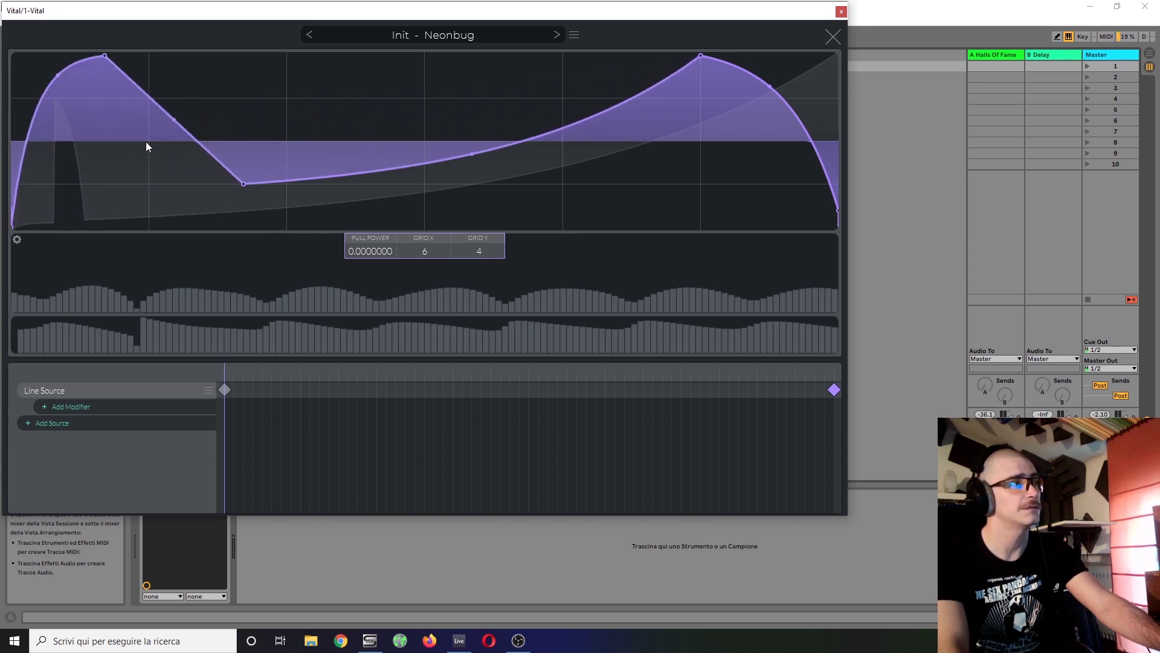
{"action": "left_click_drag", "start_coordinate": [176, 128], "coordinate": [104, 215]}
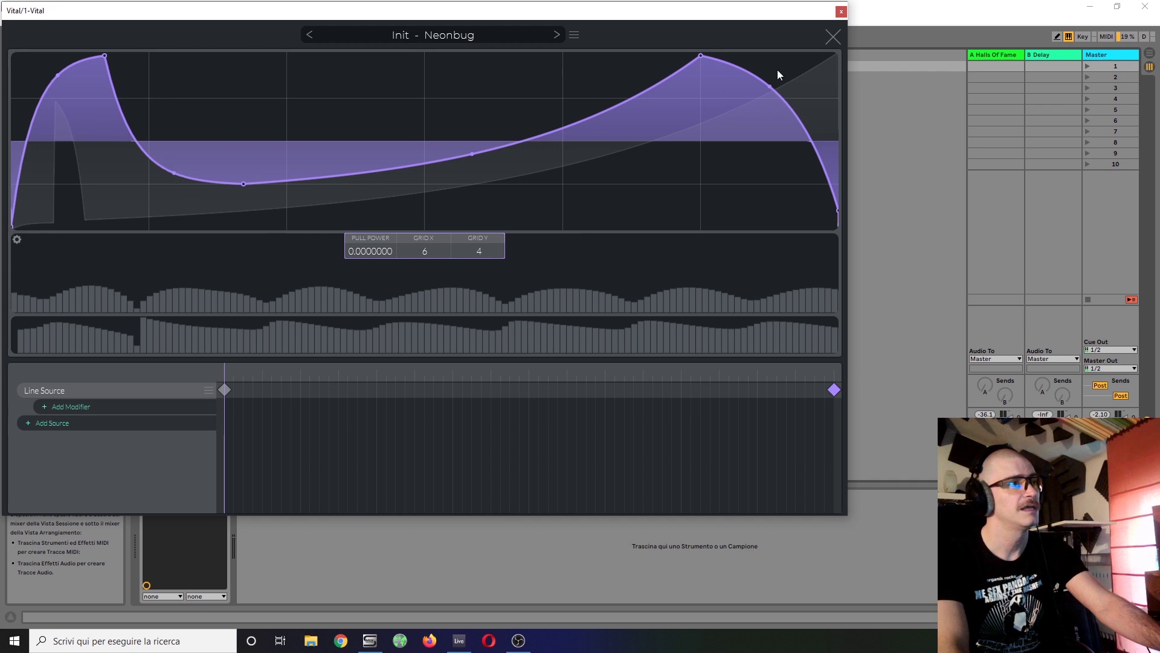
{"action": "left_click", "coordinate": [834, 37]}
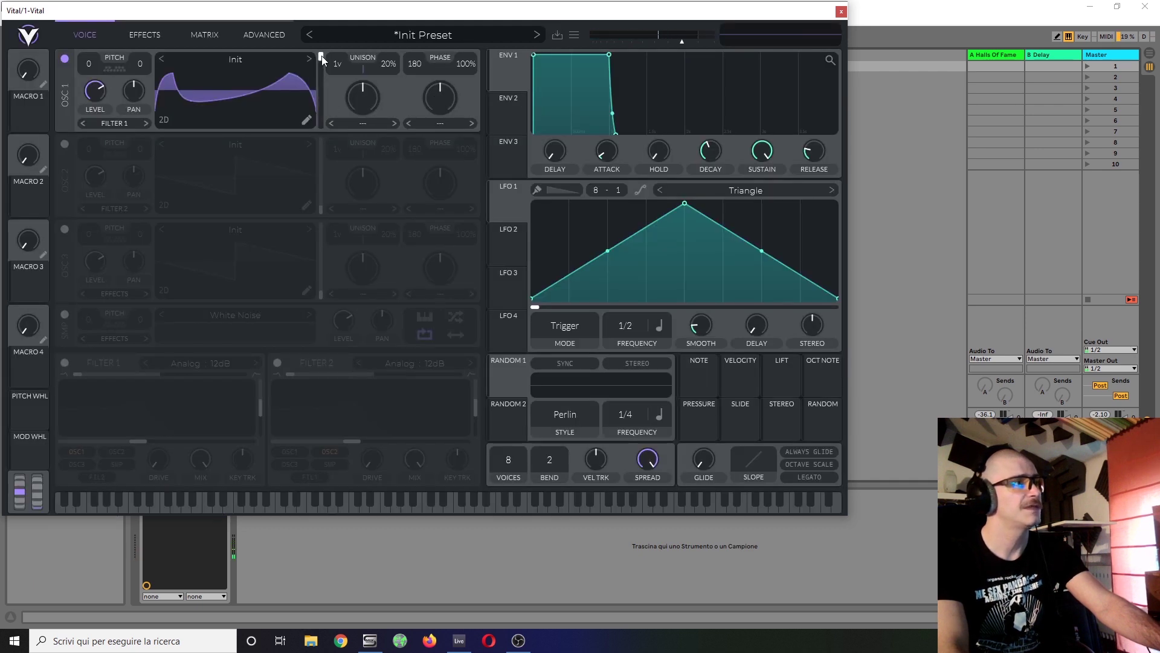
- Sweep OSC 1's frames, then swap the Line Source for a new Wave Source starting bottom-left
{"action": "left_click_drag", "start_coordinate": [321, 56], "coordinate": [328, 124]}
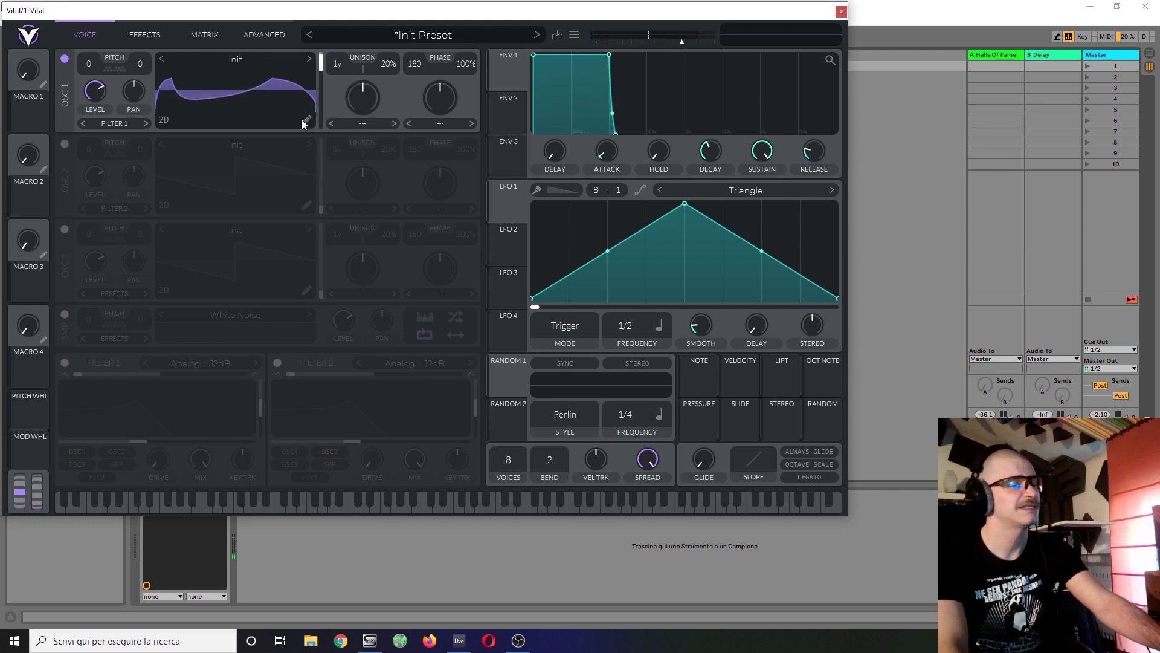
{"action": "left_click", "coordinate": [307, 119]}
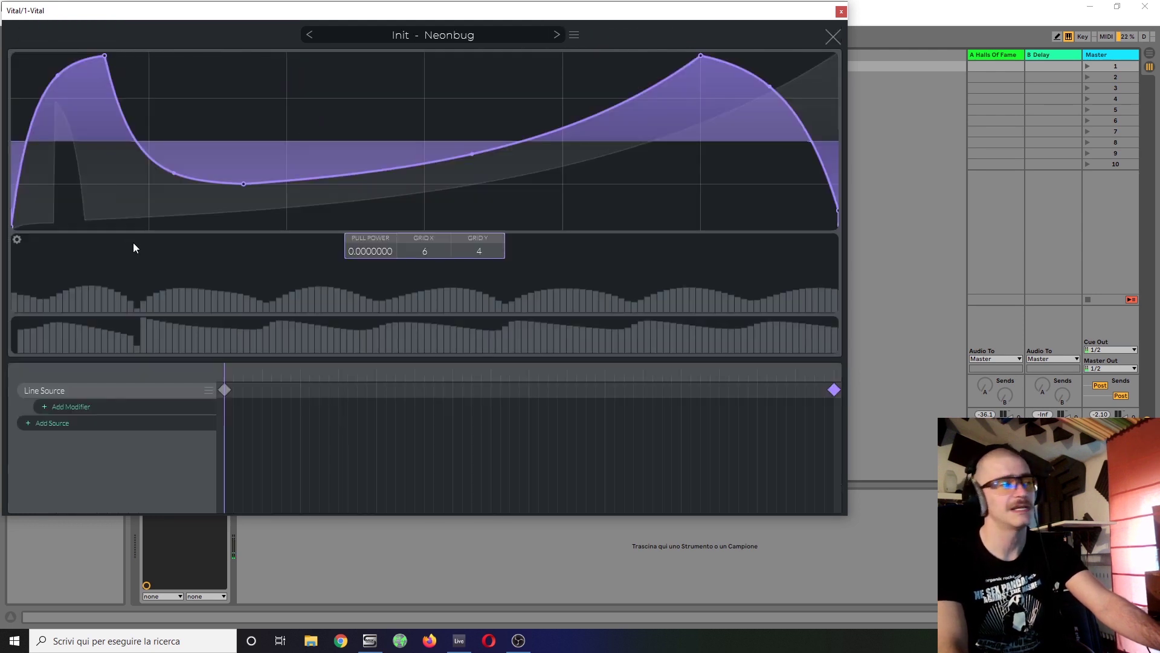
{"action": "left_click", "coordinate": [209, 391]}
{"action": "left_click", "coordinate": [238, 422]}
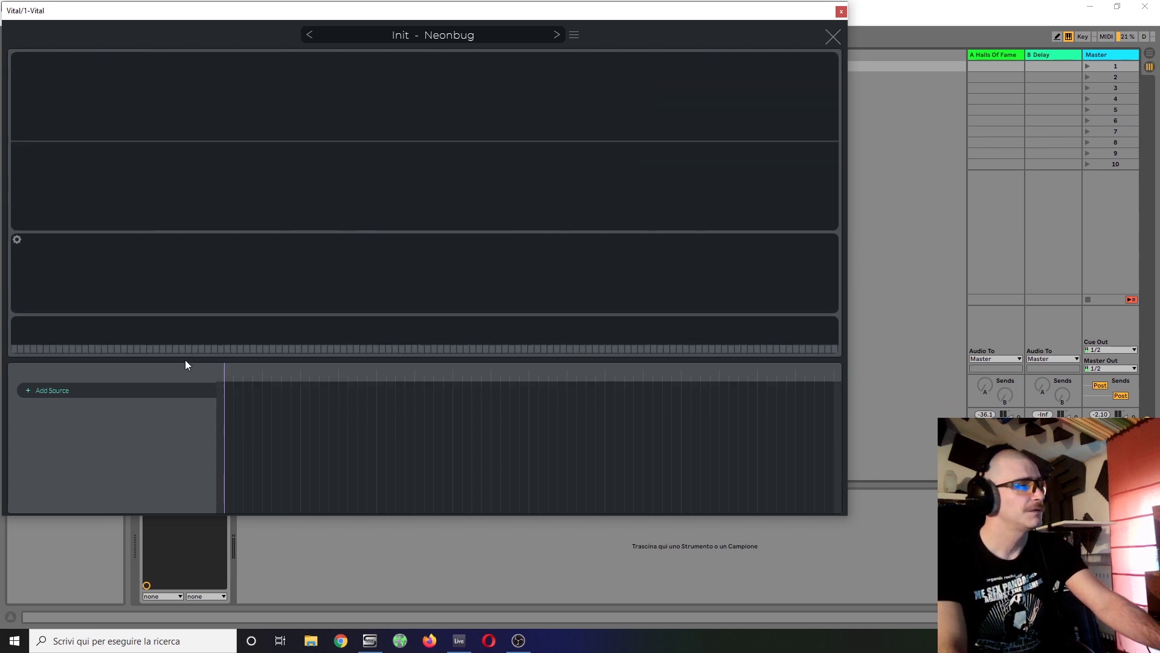
{"action": "left_click", "coordinate": [67, 390]}
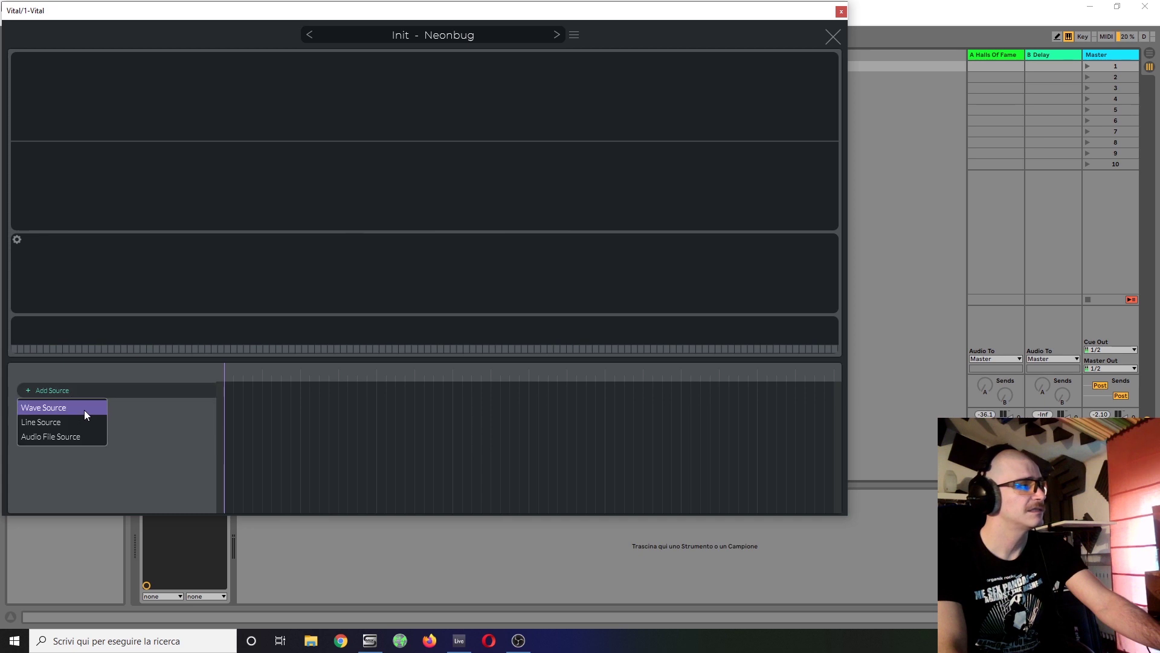
{"action": "left_click", "coordinate": [84, 408]}
{"action": "left_click", "coordinate": [24, 225]}
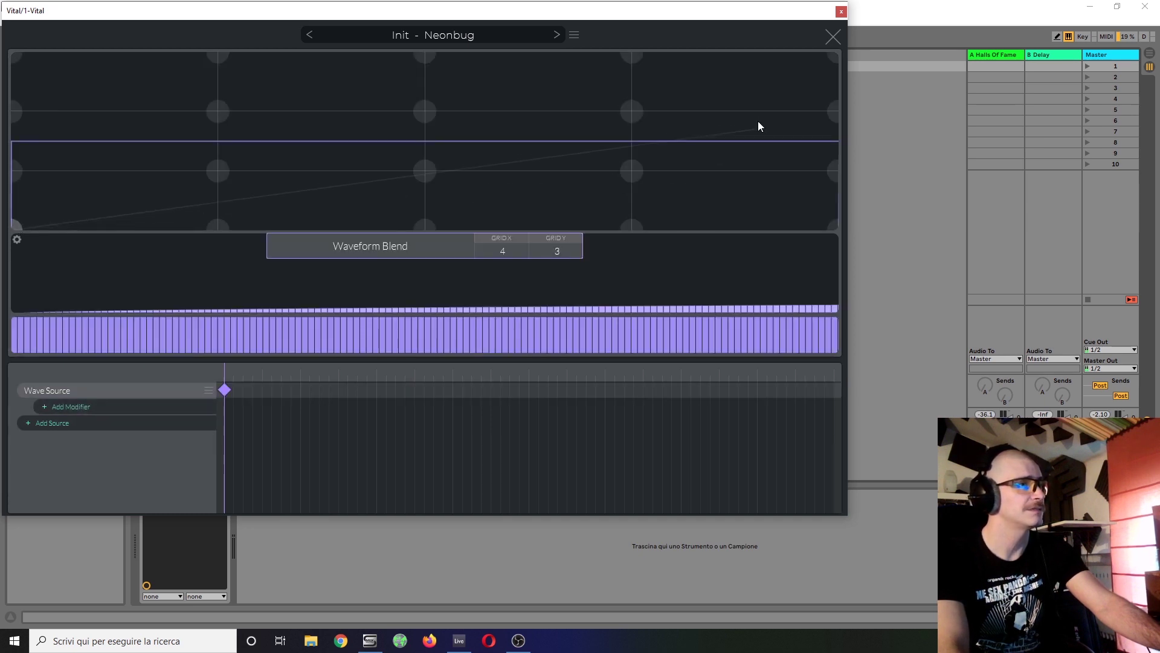
- End the wave at the top-right as a rising ramp and add a Phase Shift modifier
{"action": "left_click", "coordinate": [836, 55]}
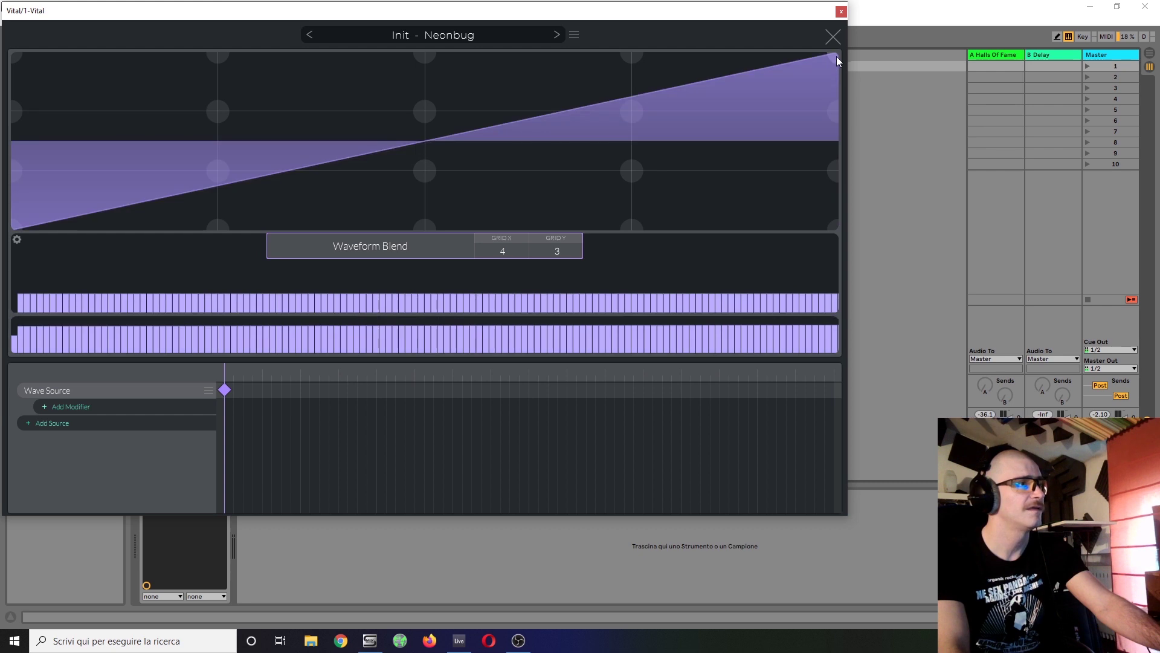
{"action": "left_click", "coordinate": [43, 409]}
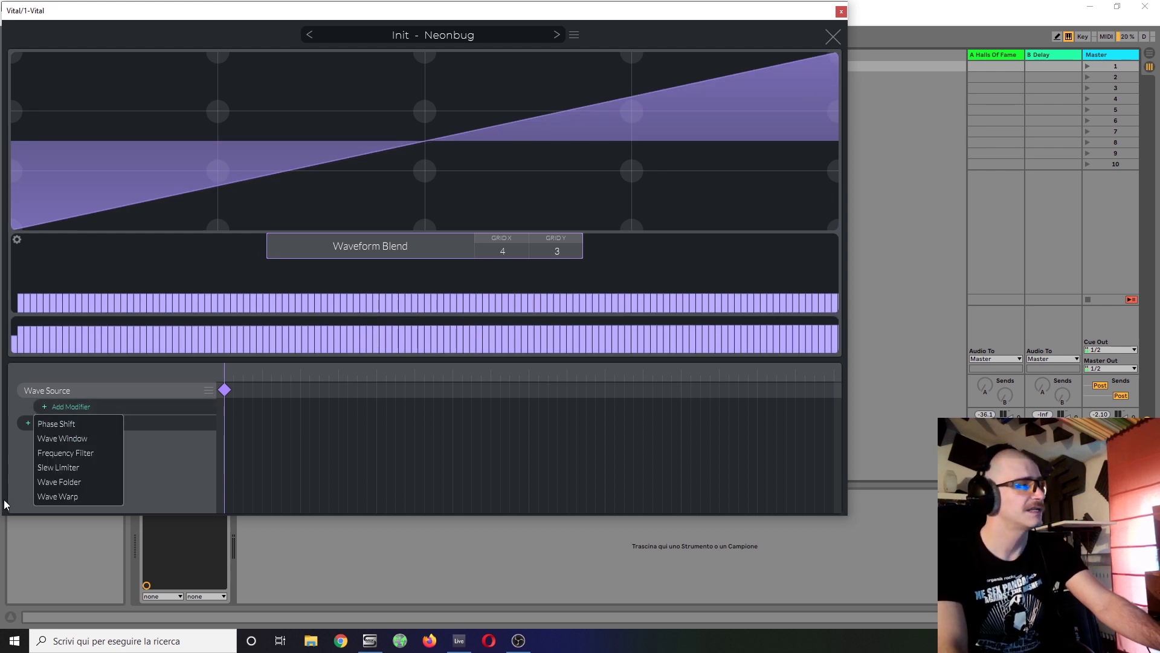
{"action": "left_click", "coordinate": [56, 425]}
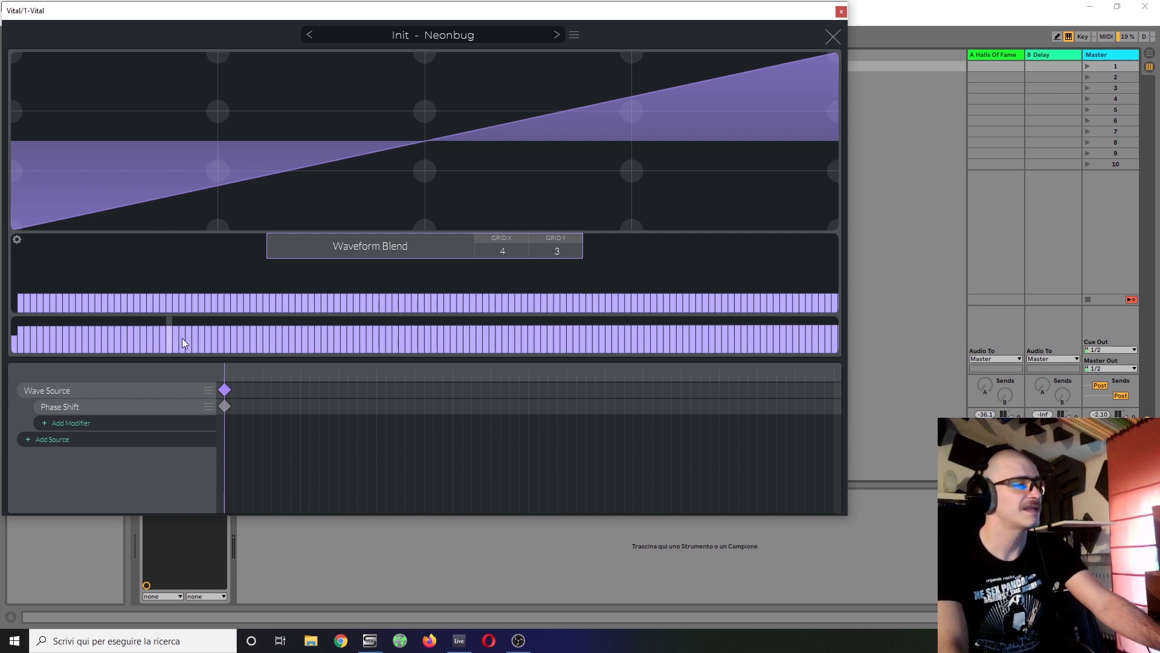
- Add a second Phase Shift keyframe at the end of its timeline row
{"action": "left_click", "coordinate": [227, 406]}
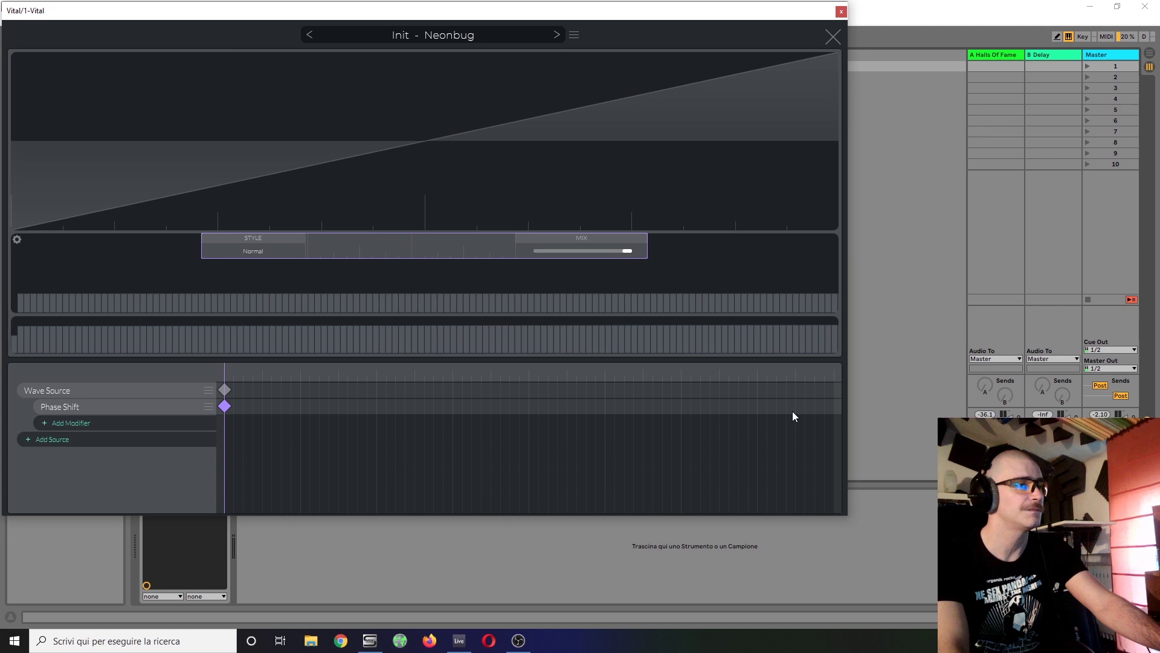
{"action": "right_click", "coordinate": [835, 407]}
{"action": "left_click", "coordinate": [823, 419]}
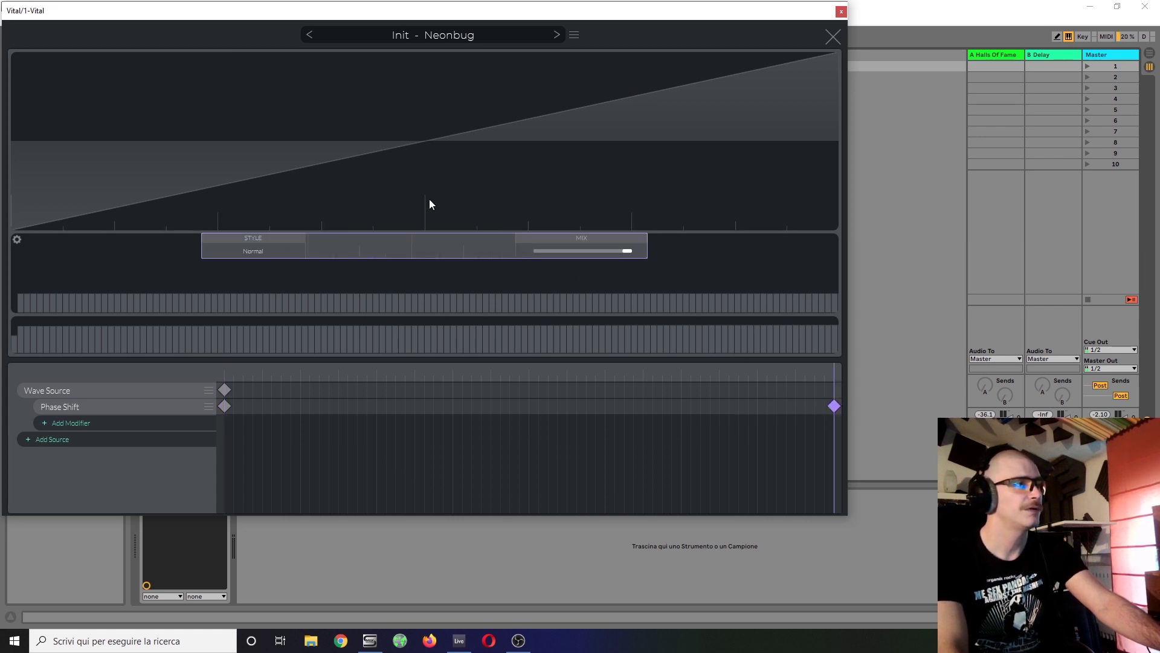
- Phase-shift the ramp on the end keyframe so its sharp drop sits at about 70% of the cycle
{"action": "left_click_drag", "start_coordinate": [431, 204], "coordinate": [531, 195]}
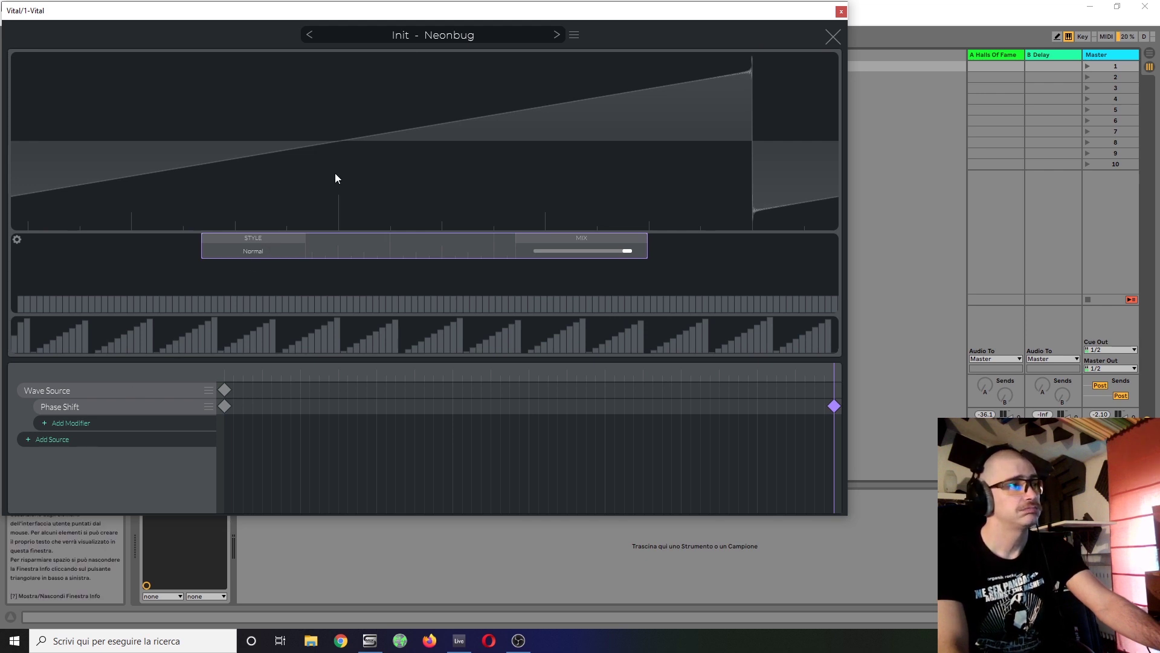
{"action": "mouse_move", "coordinate": [337, 178]}
{"action": "left_mouse_down"}
{"action": "mouse_move", "coordinate": [531, 173]}
{"action": "mouse_move", "coordinate": [344, 191]}
{"action": "left_mouse_up"}
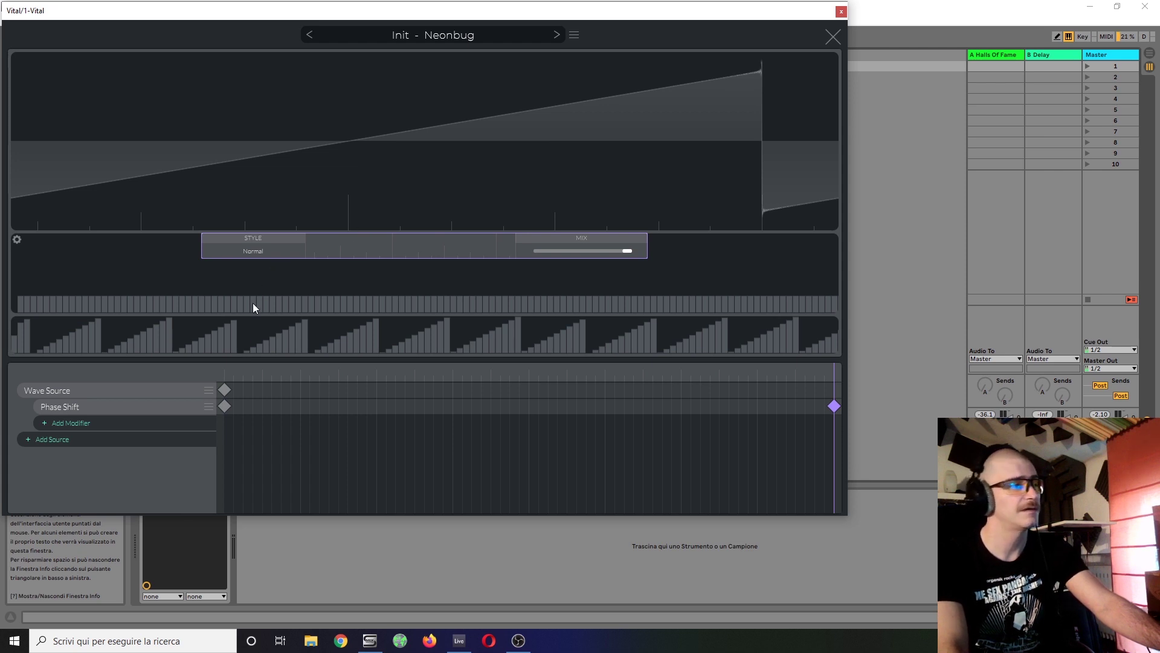
{"action": "left_click_drag", "start_coordinate": [242, 190], "coordinate": [89, 231]}
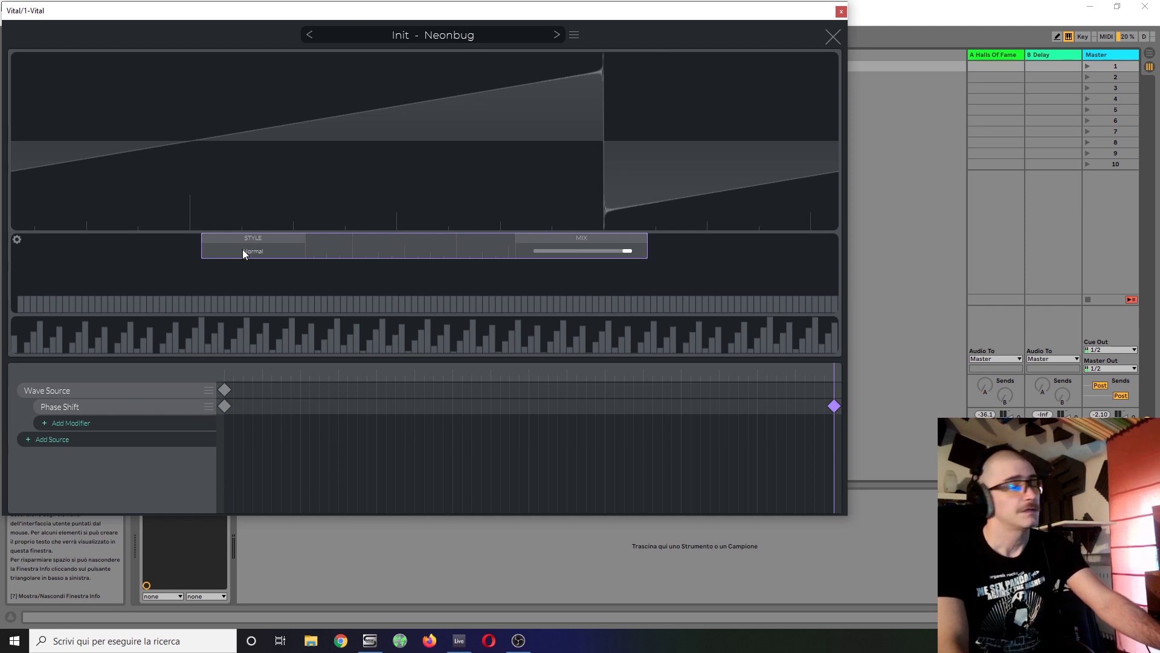
{"action": "left_click", "coordinate": [273, 253]}
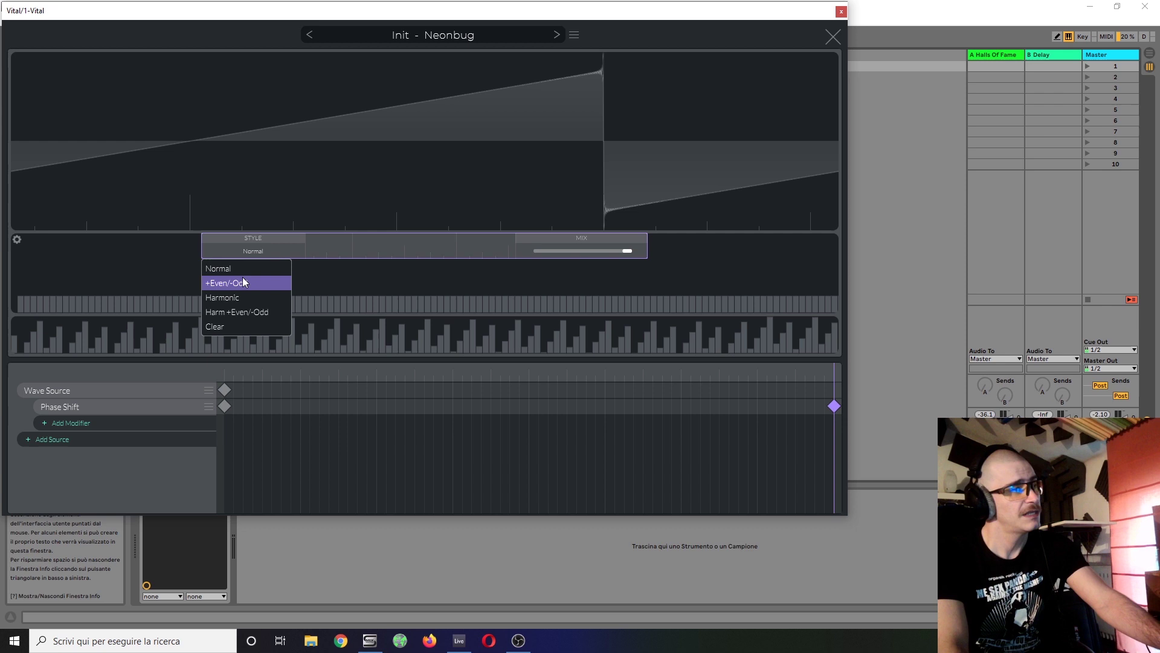
- Switch the Phase Shift style to +Even/-Odd and drag the shift into a stepped sawtooth
{"action": "left_click", "coordinate": [243, 284]}
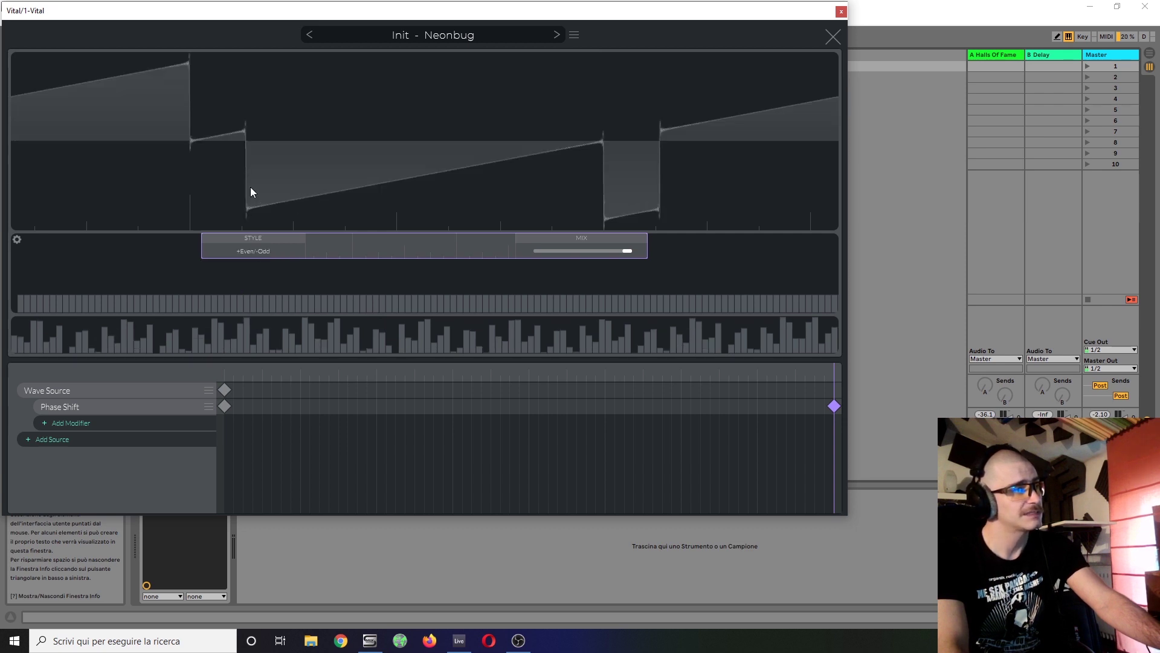
{"action": "left_click_drag", "start_coordinate": [404, 159], "coordinate": [273, 237]}
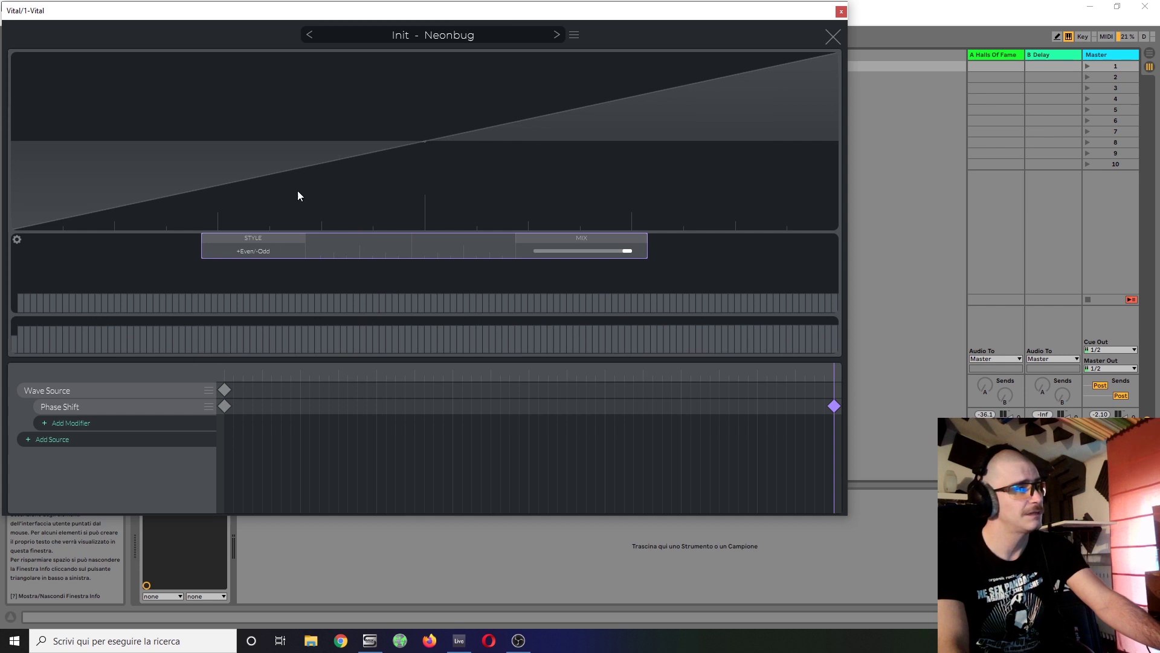
{"action": "left_click_drag", "start_coordinate": [349, 167], "coordinate": [487, 127]}
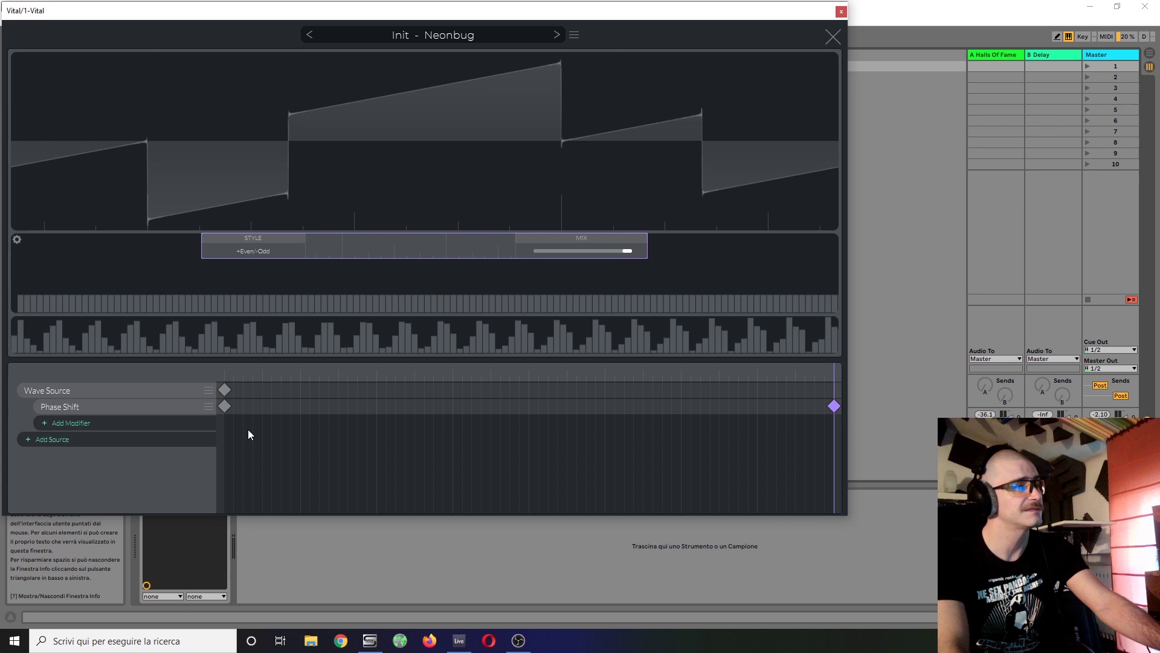
- Sweep oscillator 1's wavetable frames to audition the stepped saw, then return to the editor
{"action": "left_click", "coordinate": [833, 38]}
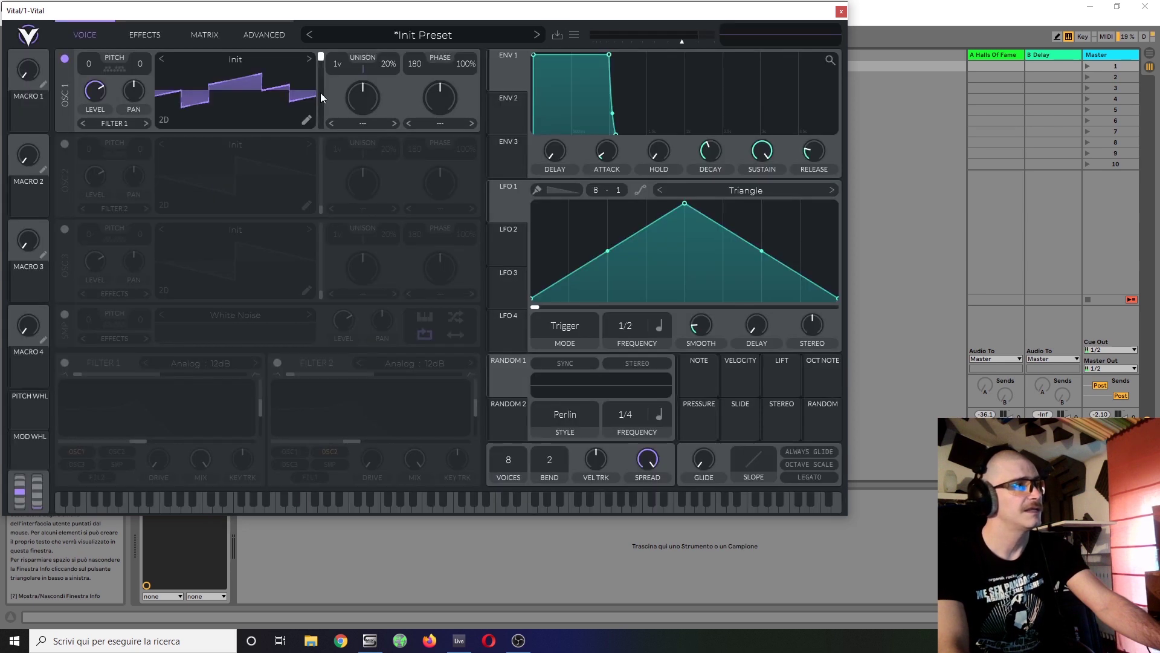
{"action": "mouse_move", "coordinate": [322, 59]}
{"action": "left_mouse_down"}
{"action": "mouse_move", "coordinate": [305, 162]}
{"action": "mouse_move", "coordinate": [328, 80]}
{"action": "left_mouse_up"}
{"action": "left_click", "coordinate": [306, 118]}
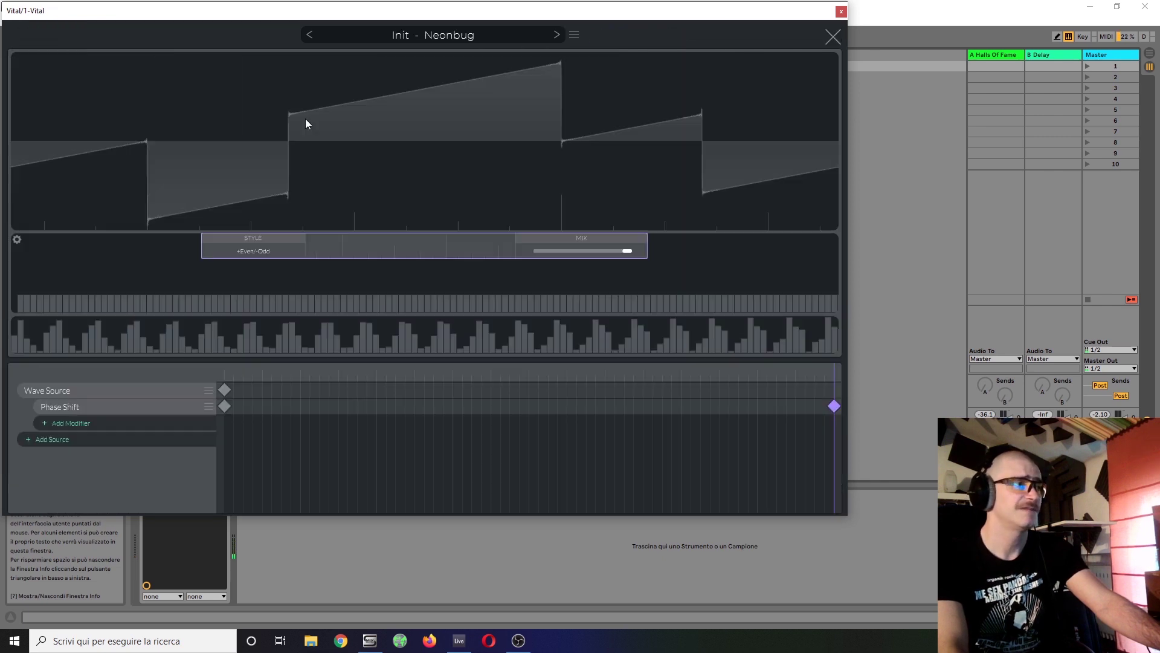
- Choose the Harmonic phase shift style and drag the shift until the wave forms a smooth bowl curve
{"action": "left_click", "coordinate": [266, 251]}
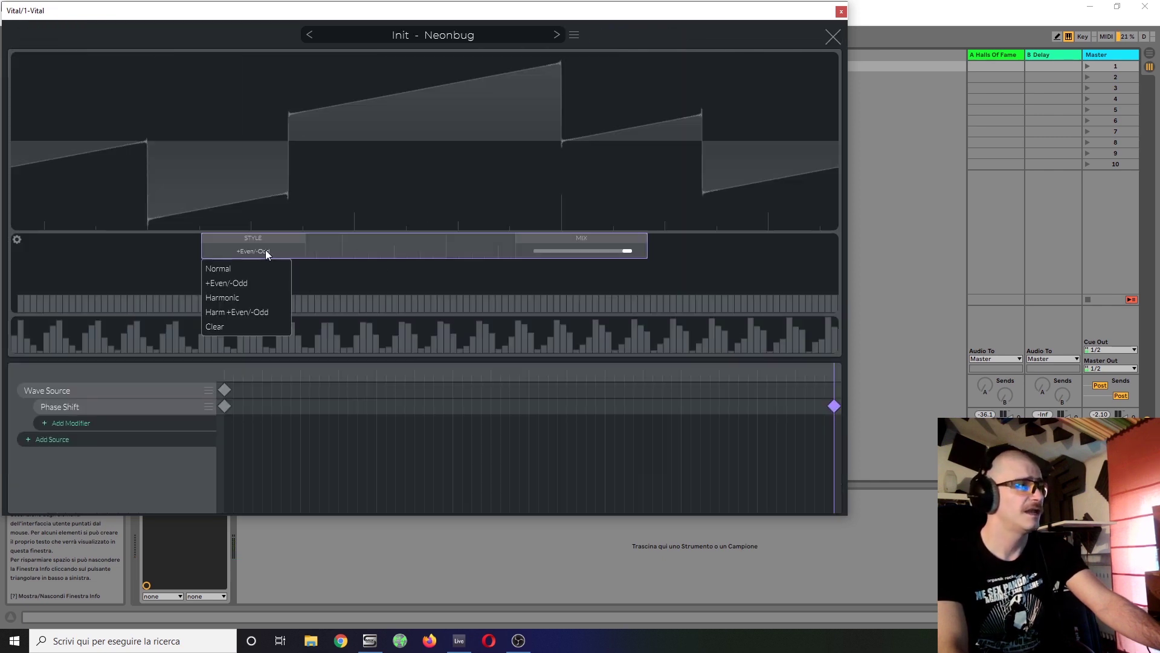
{"action": "left_click", "coordinate": [241, 299]}
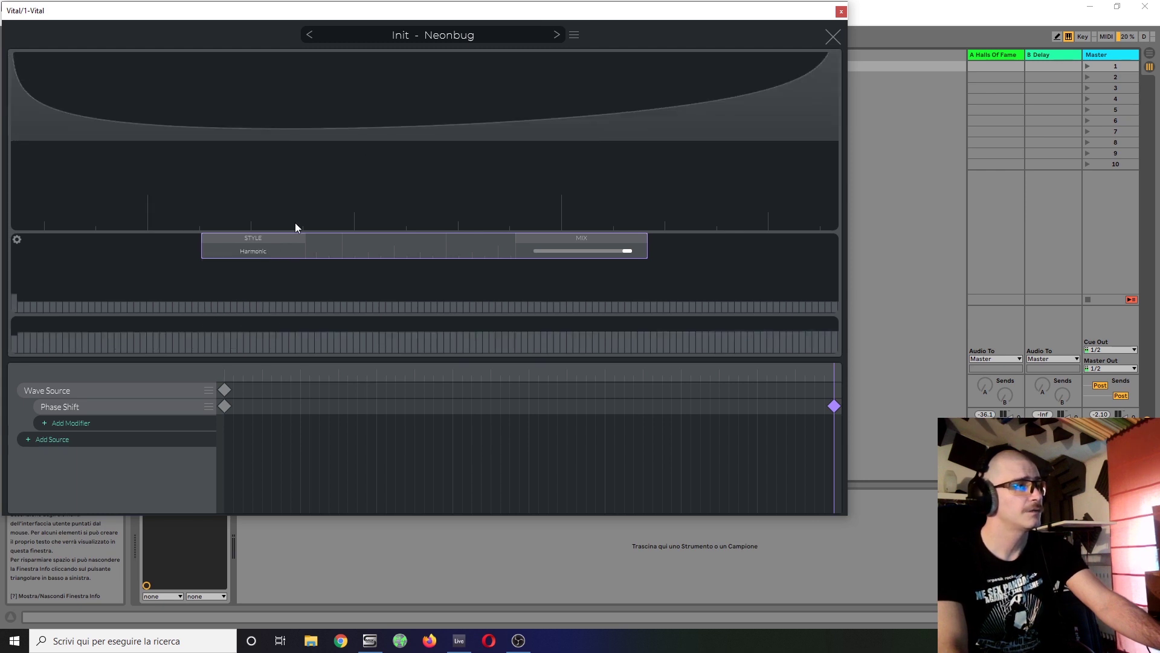
{"action": "left_click_drag", "start_coordinate": [322, 195], "coordinate": [112, 371]}
{"action": "left_click_drag", "start_coordinate": [226, 266], "coordinate": [707, 114]}
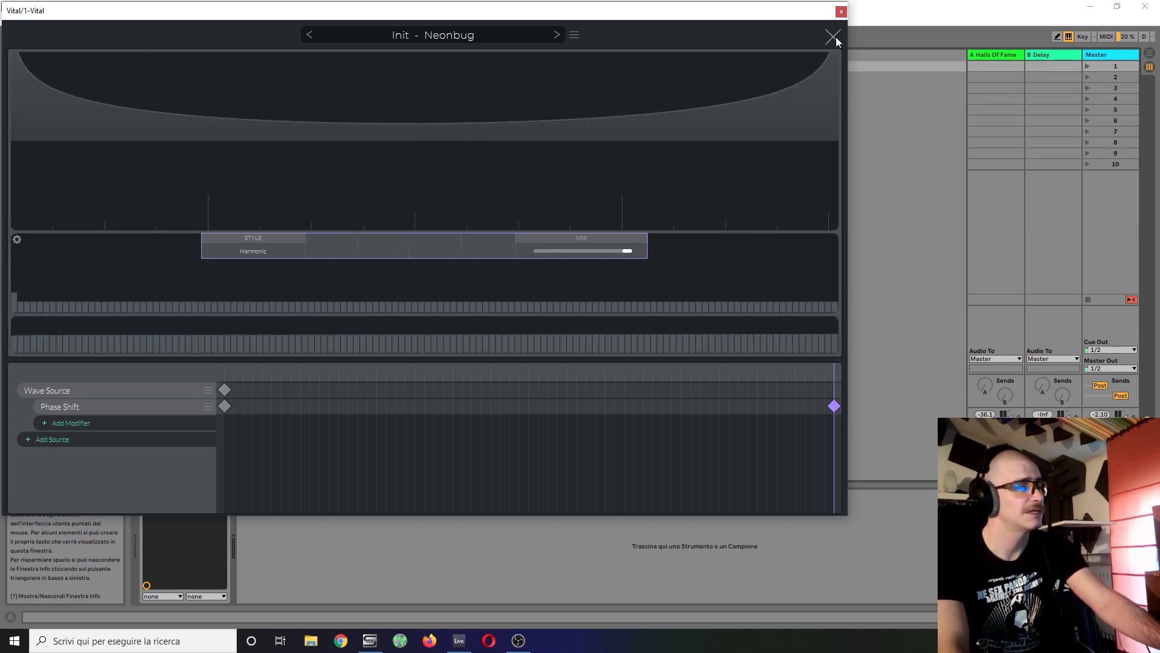
- Preview the Harm +Even/-Odd phase shift style, then switch STYLE to Clear
{"action": "left_click", "coordinate": [230, 252]}
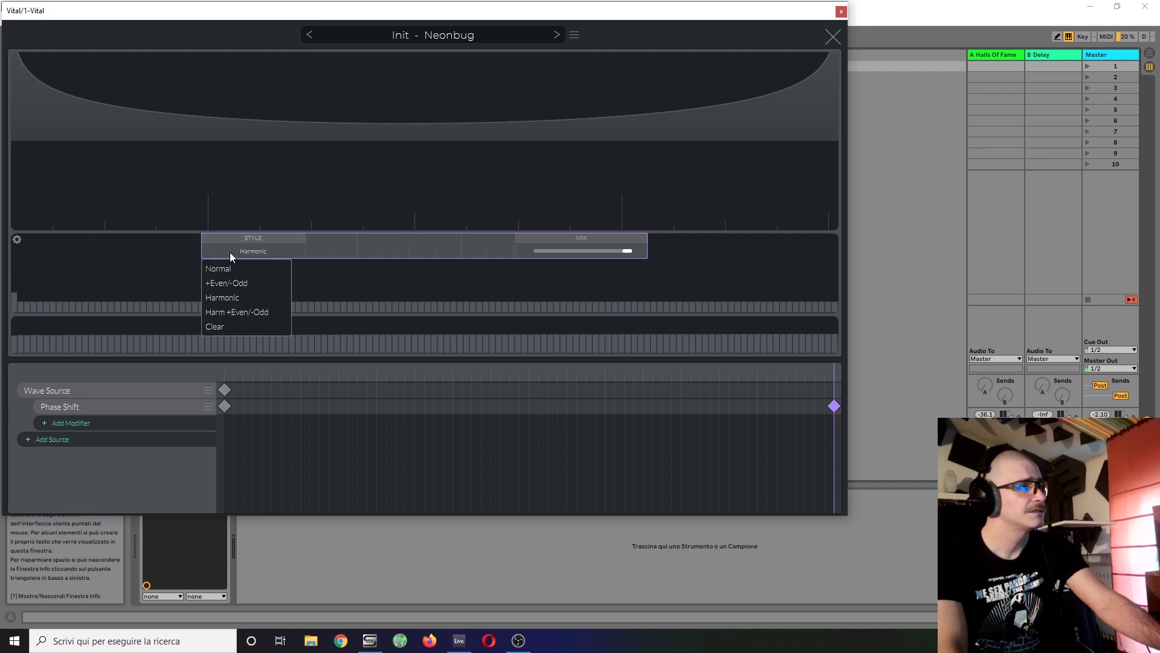
{"action": "left_click", "coordinate": [233, 314]}
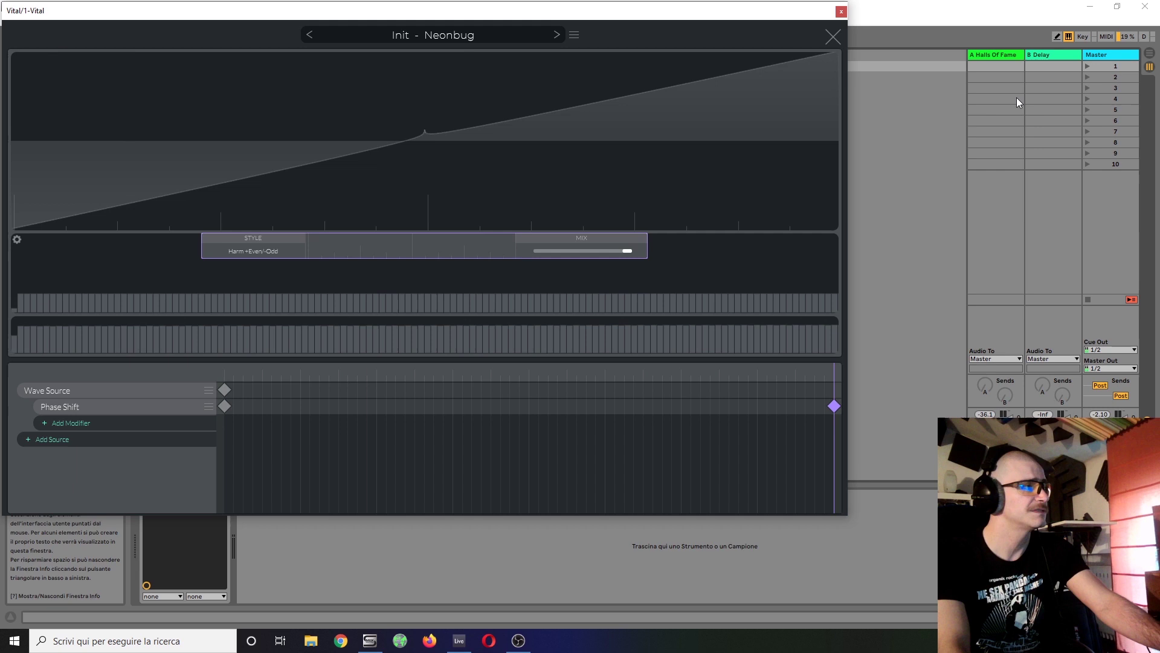
{"action": "left_click", "coordinate": [269, 258]}
{"action": "left_click", "coordinate": [228, 326]}
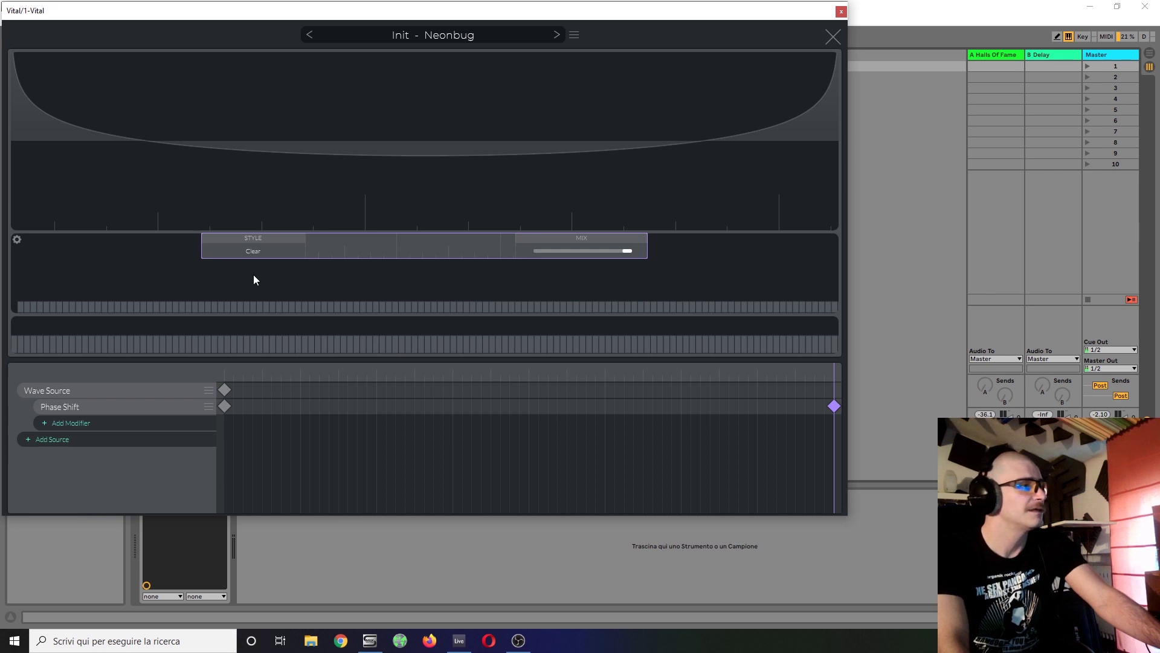
- Replace the Wave Source's Phase Shift modifier with a Wave Window modifier
{"action": "left_click", "coordinate": [209, 408]}
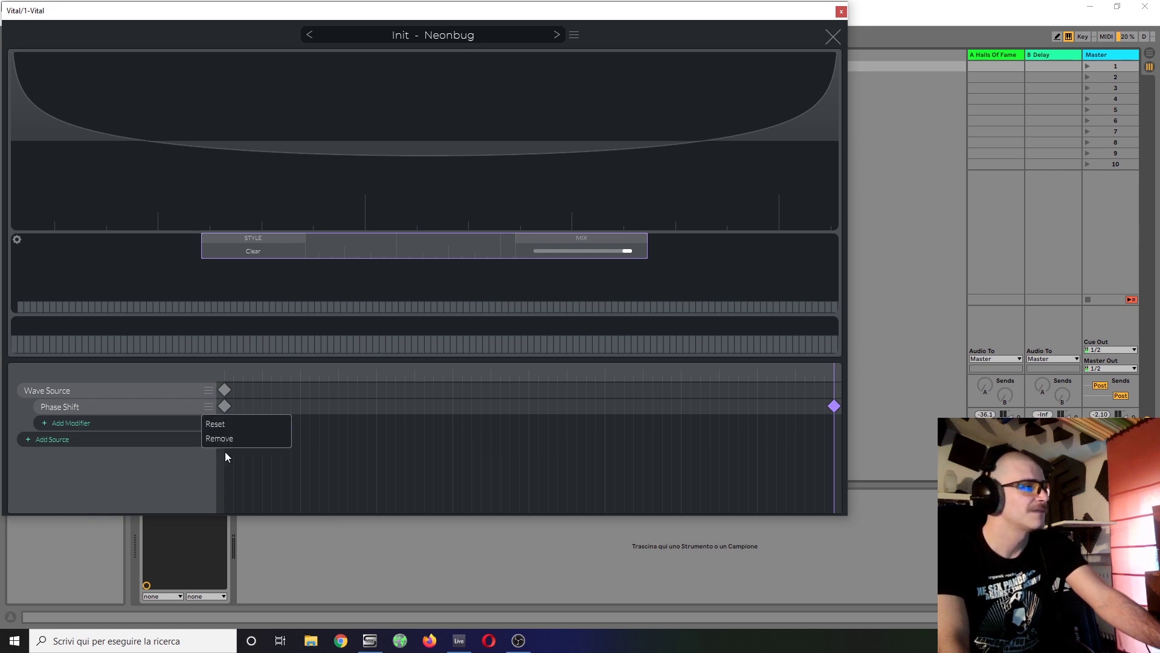
{"action": "left_click", "coordinate": [245, 442]}
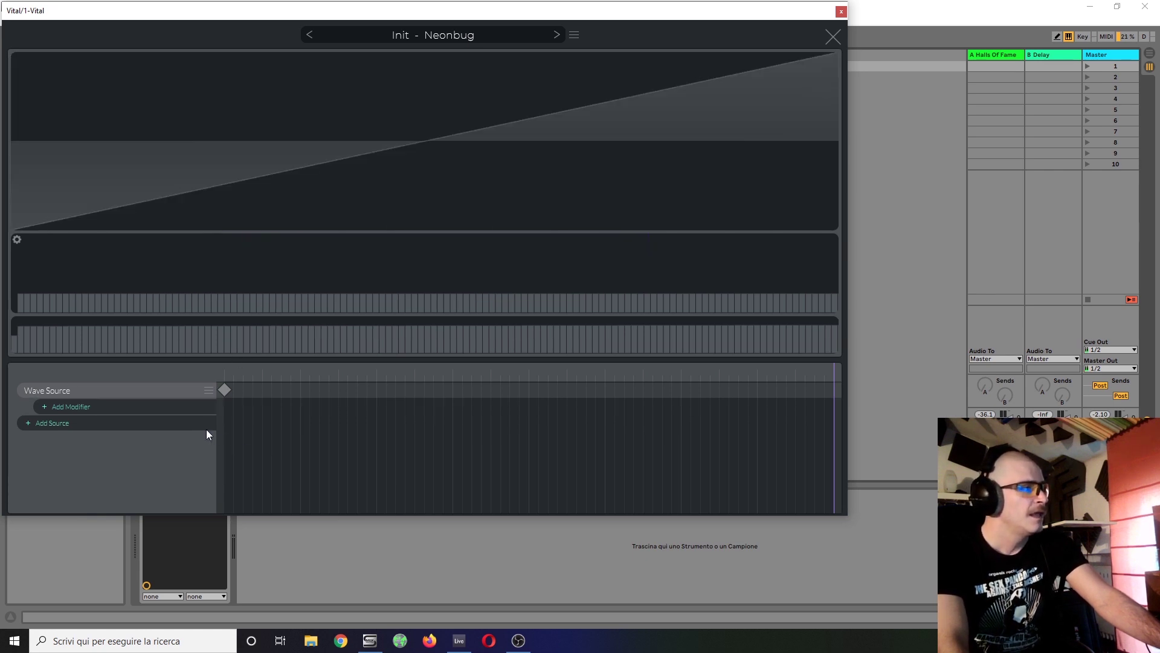
{"action": "left_click", "coordinate": [42, 404]}
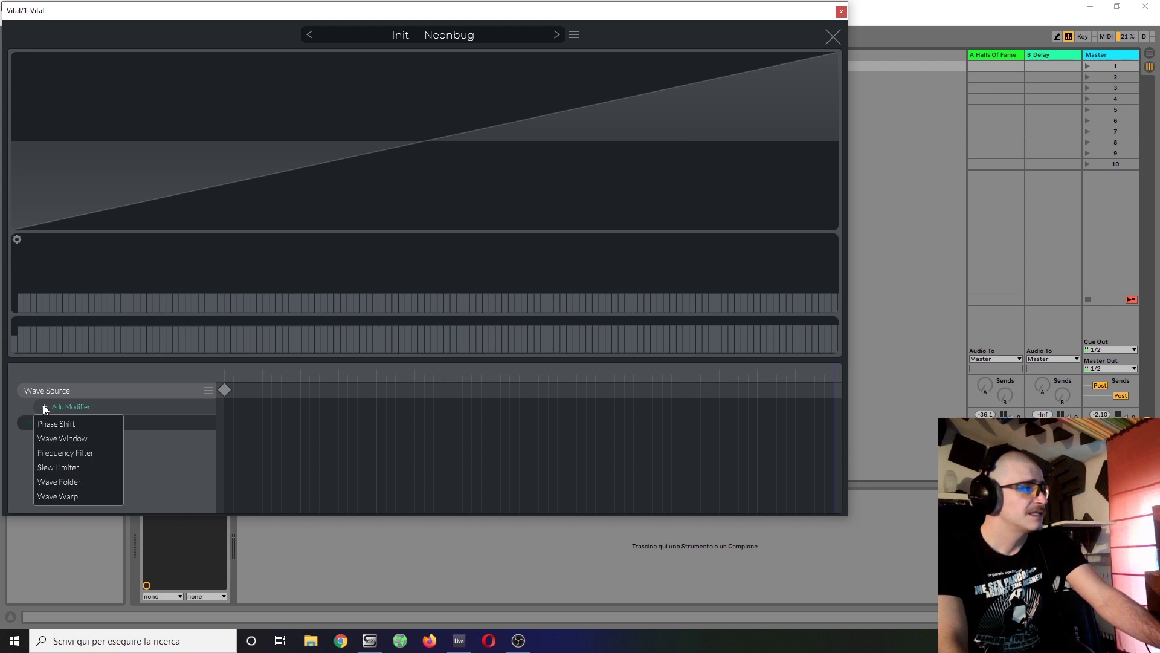
{"action": "left_click", "coordinate": [95, 438]}
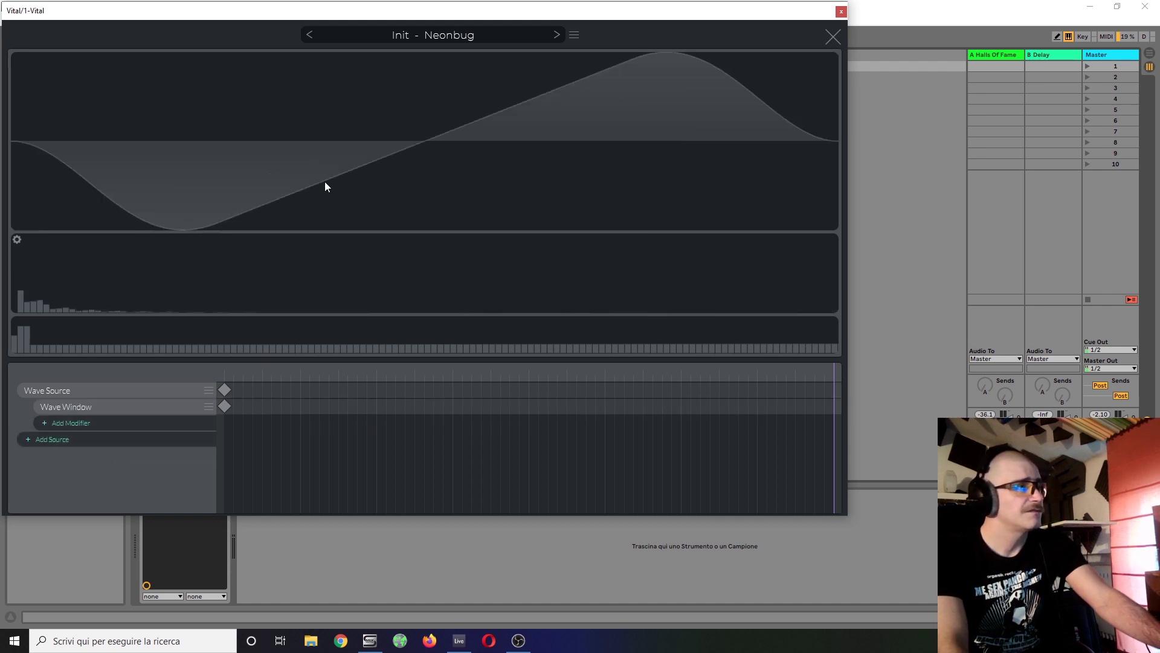
- Add an end keyframe to the Wave Window and widen its Raised Cos window edges slightly
{"action": "left_click", "coordinate": [225, 411]}
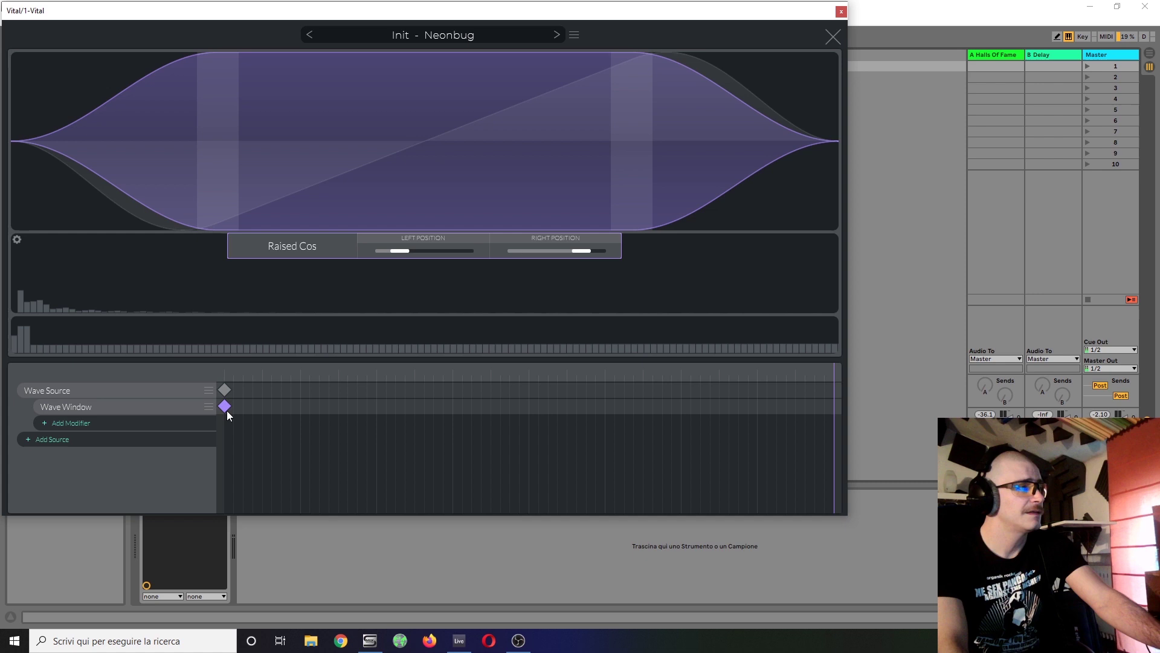
{"action": "right_click", "coordinate": [836, 411]}
{"action": "left_click", "coordinate": [814, 417]}
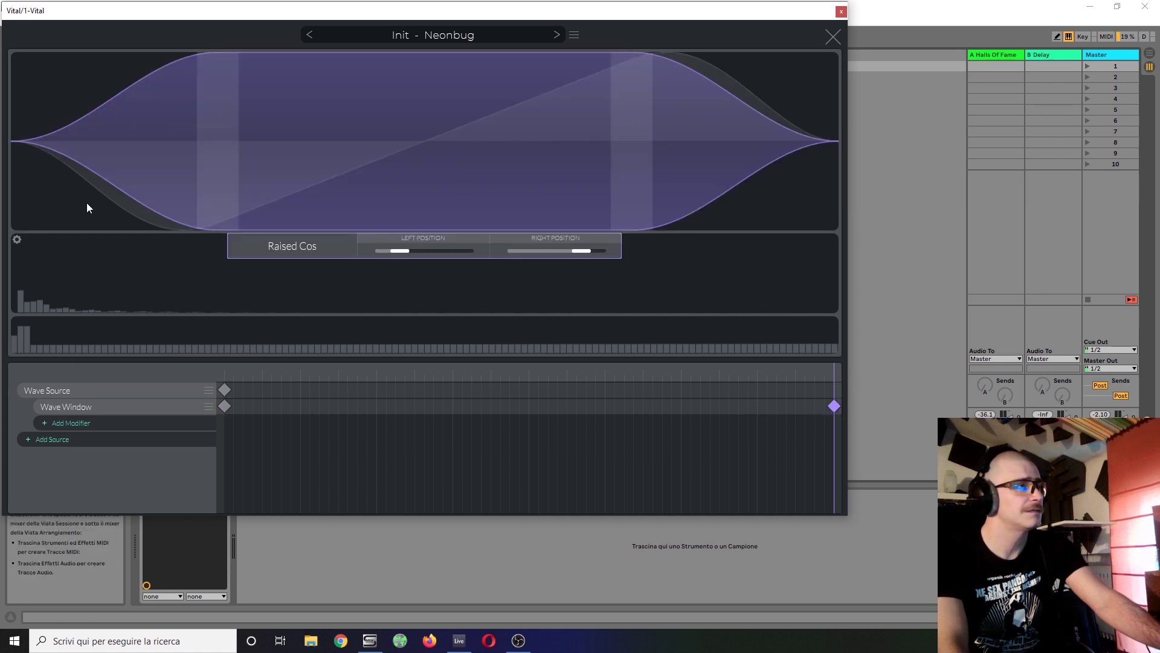
{"action": "left_click_drag", "start_coordinate": [398, 253], "coordinate": [380, 258]}
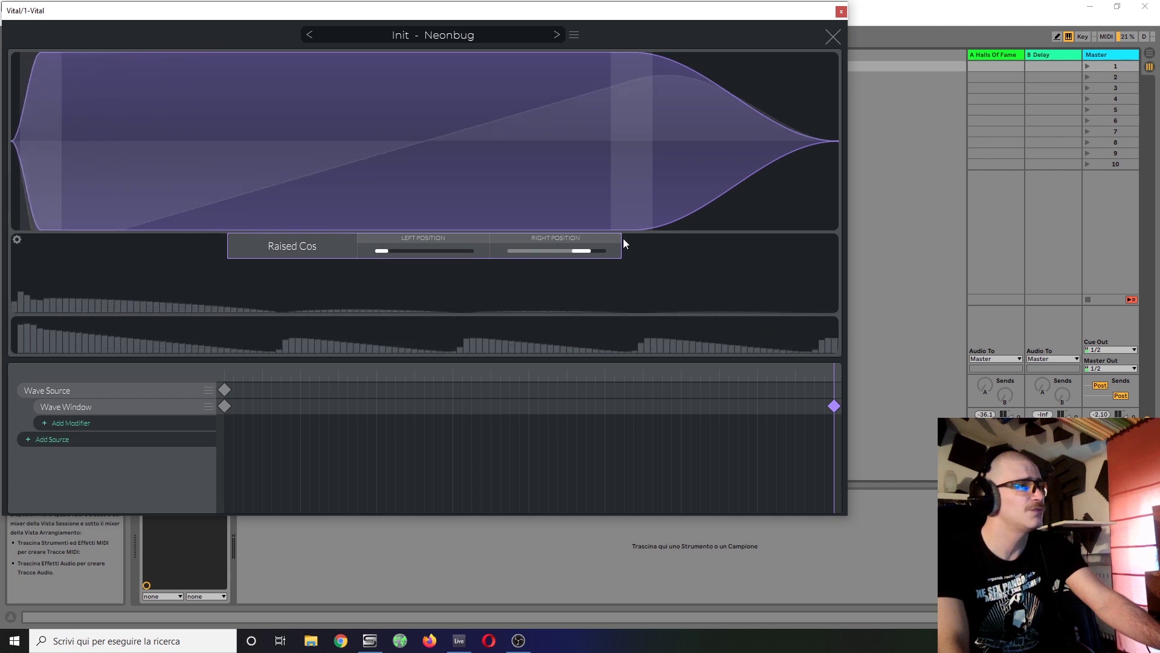
{"action": "left_click_drag", "start_coordinate": [584, 252], "coordinate": [606, 250]}
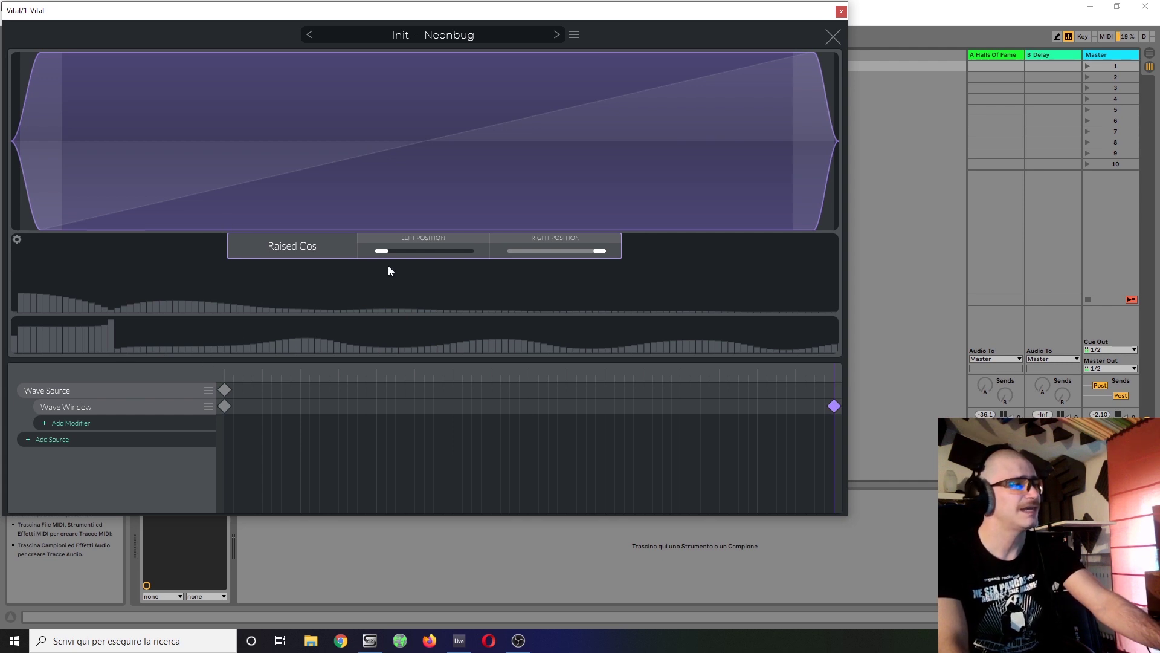
- Try the Half Sin and Linear window shapes, settle on Square, and nudge the Left Position
{"action": "left_click", "coordinate": [308, 249]}
{"action": "left_click", "coordinate": [240, 282]}
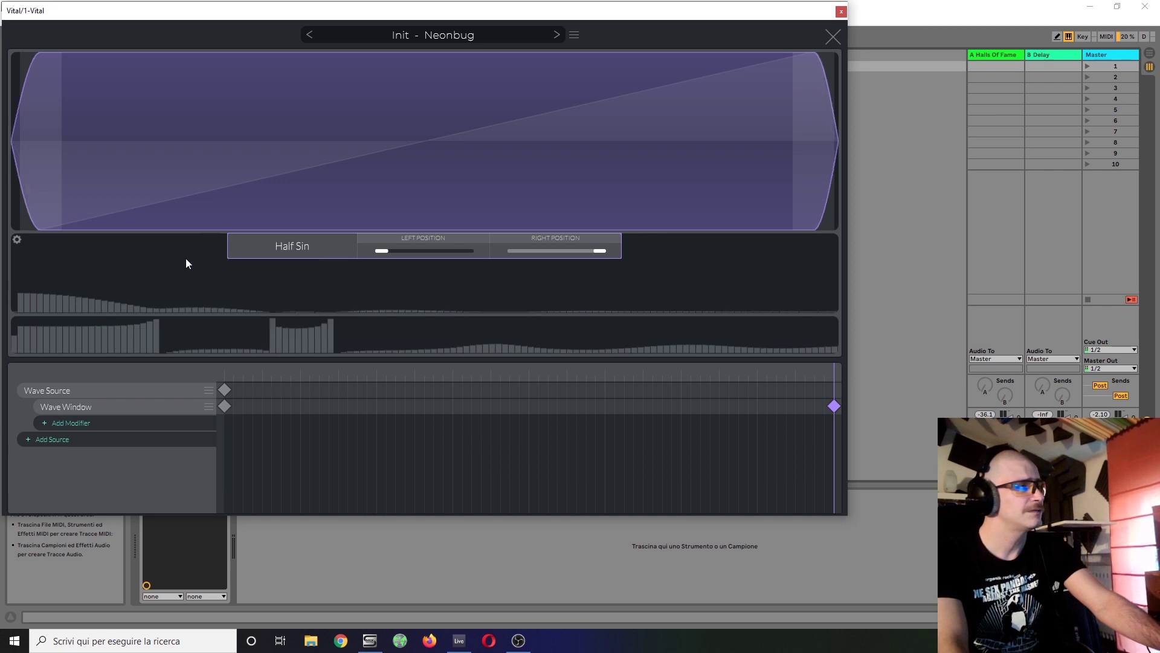
{"action": "left_click", "coordinate": [292, 248]}
{"action": "left_click", "coordinate": [274, 303]}
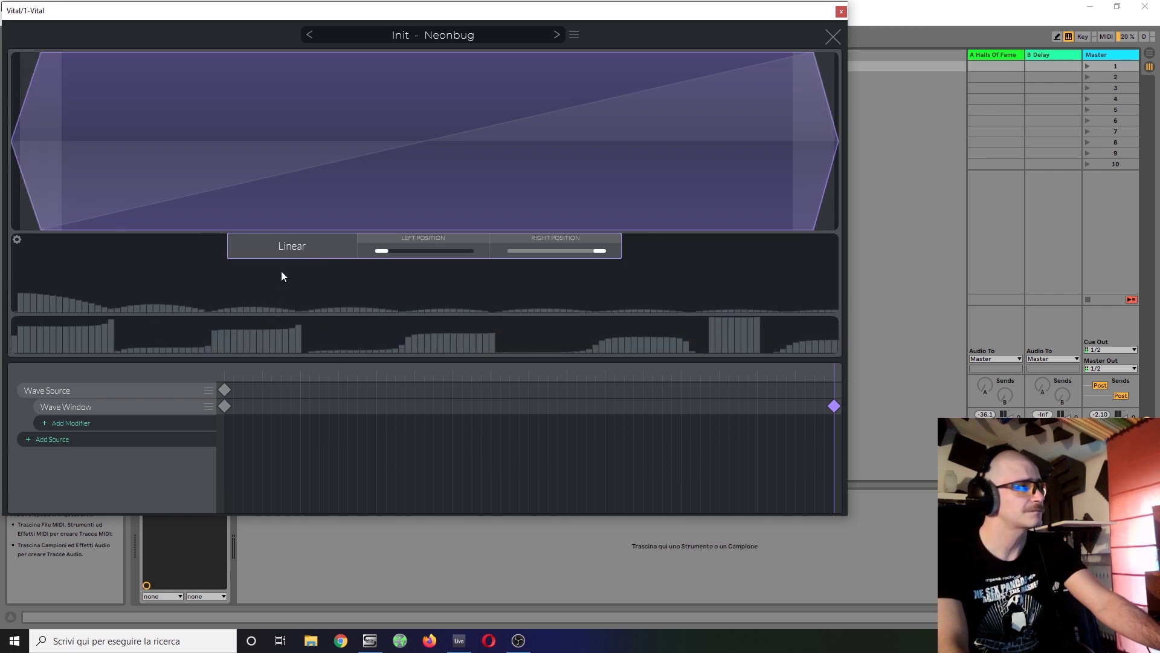
{"action": "left_click", "coordinate": [296, 240]}
{"action": "left_click", "coordinate": [256, 315]}
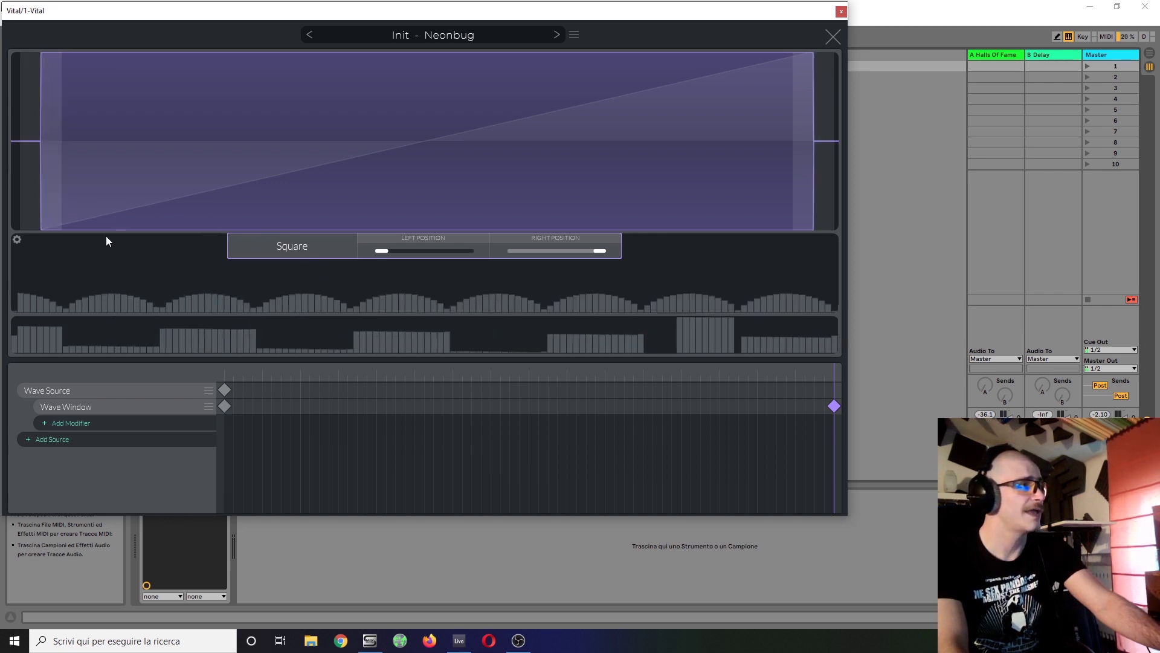
{"action": "left_click_drag", "start_coordinate": [390, 251], "coordinate": [466, 252]}
- Audition oscillator 1's wavetable frames with the Square window, then return to the editor
{"action": "left_click", "coordinate": [834, 37]}
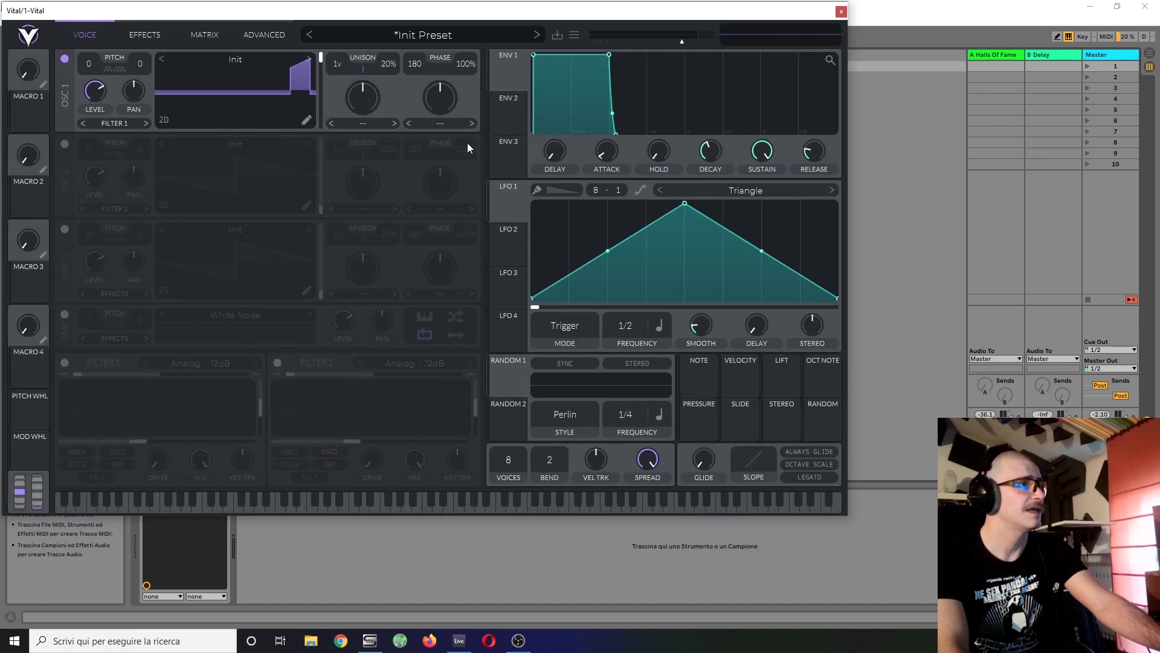
{"action": "mouse_move", "coordinate": [325, 68]}
{"action": "left_click_drag", "start_coordinate": [325, 65], "coordinate": [300, 180]}
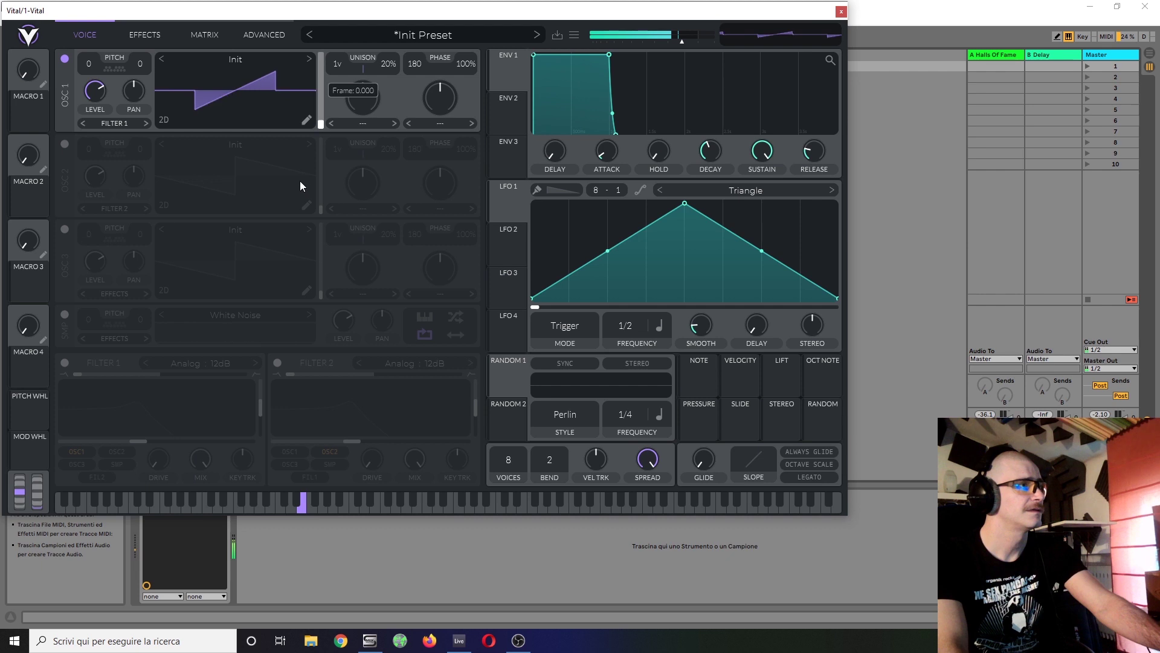
{"action": "left_click", "coordinate": [305, 119]}
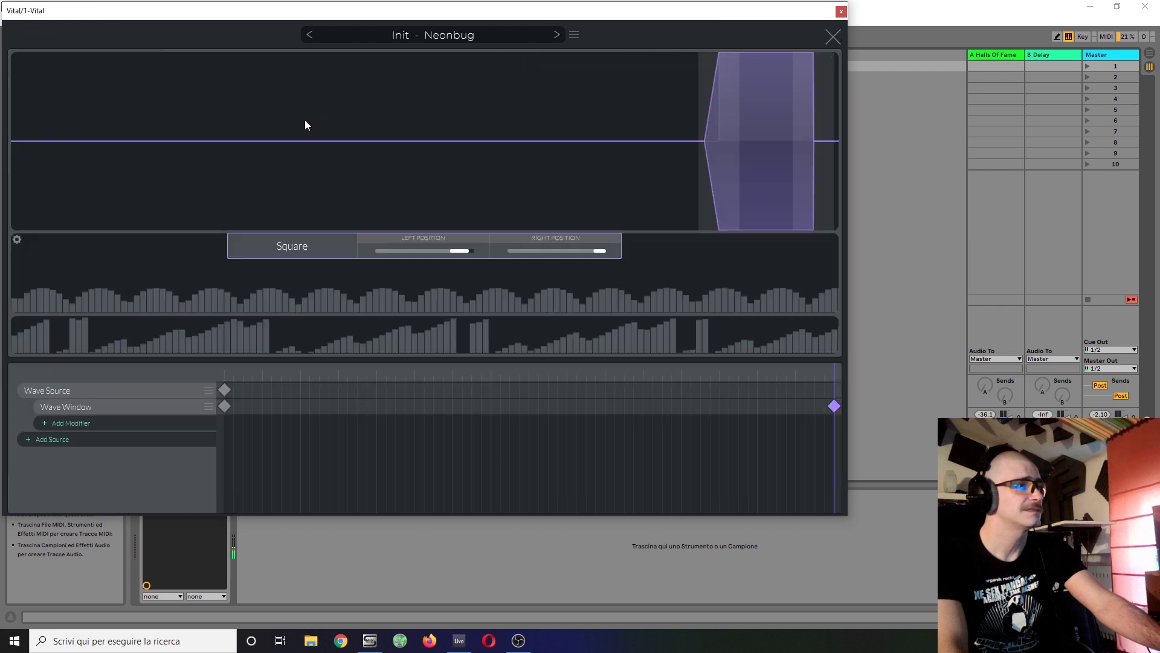
- Widen the first Wave Window keyframe to about 0.09–0.84 and sweep the frames to hear it
{"action": "left_click", "coordinate": [225, 406]}
{"action": "left_click_drag", "start_coordinate": [396, 251], "coordinate": [363, 260]}
{"action": "left_click_drag", "start_coordinate": [569, 254], "coordinate": [604, 251]}
{"action": "left_click", "coordinate": [832, 36]}
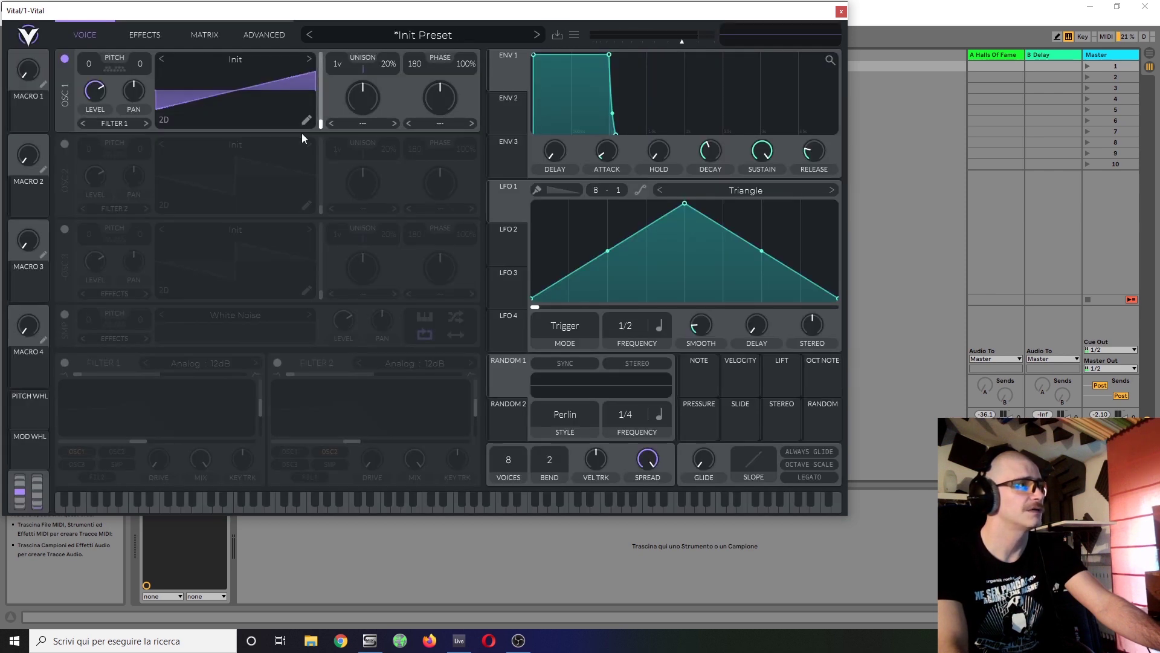
{"action": "left_click_drag", "start_coordinate": [321, 124], "coordinate": [350, 40]}
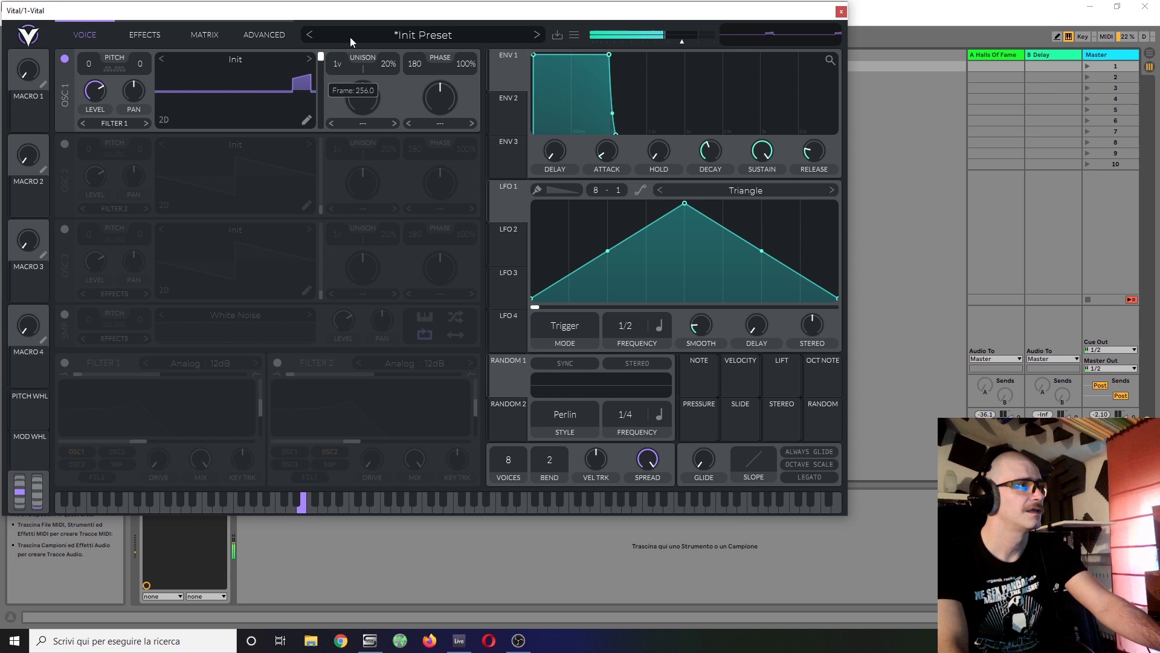
- Change the window shape to Wiggle and audition the wavetable around frame 106.5
{"action": "left_click", "coordinate": [302, 121]}
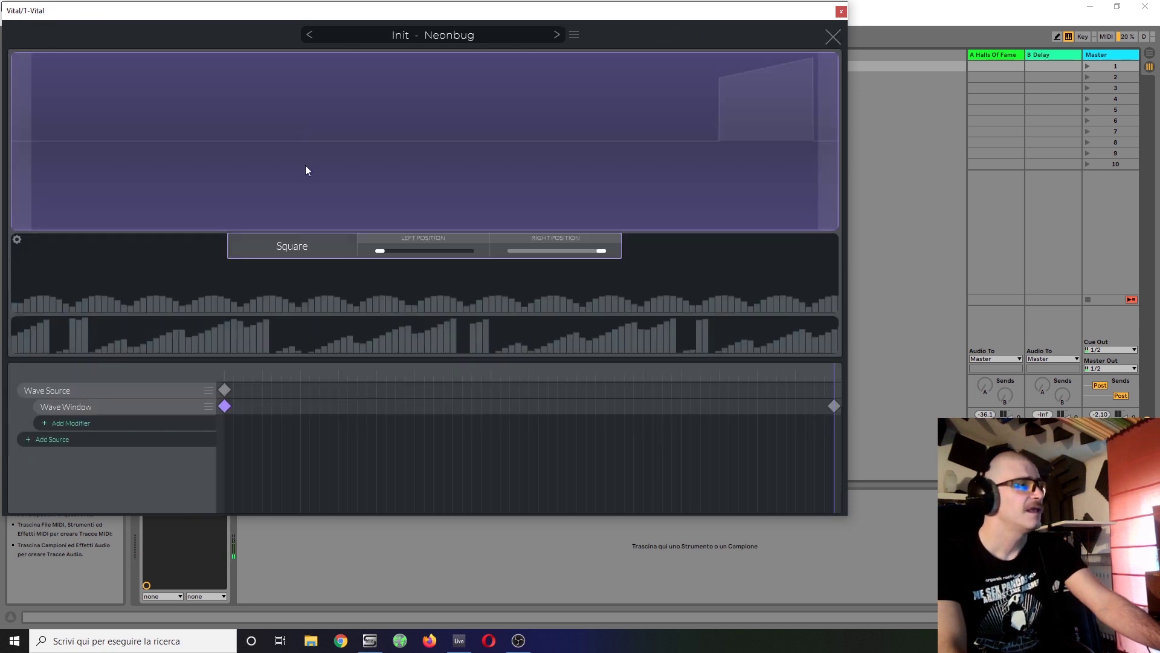
{"action": "left_click", "coordinate": [310, 244]}
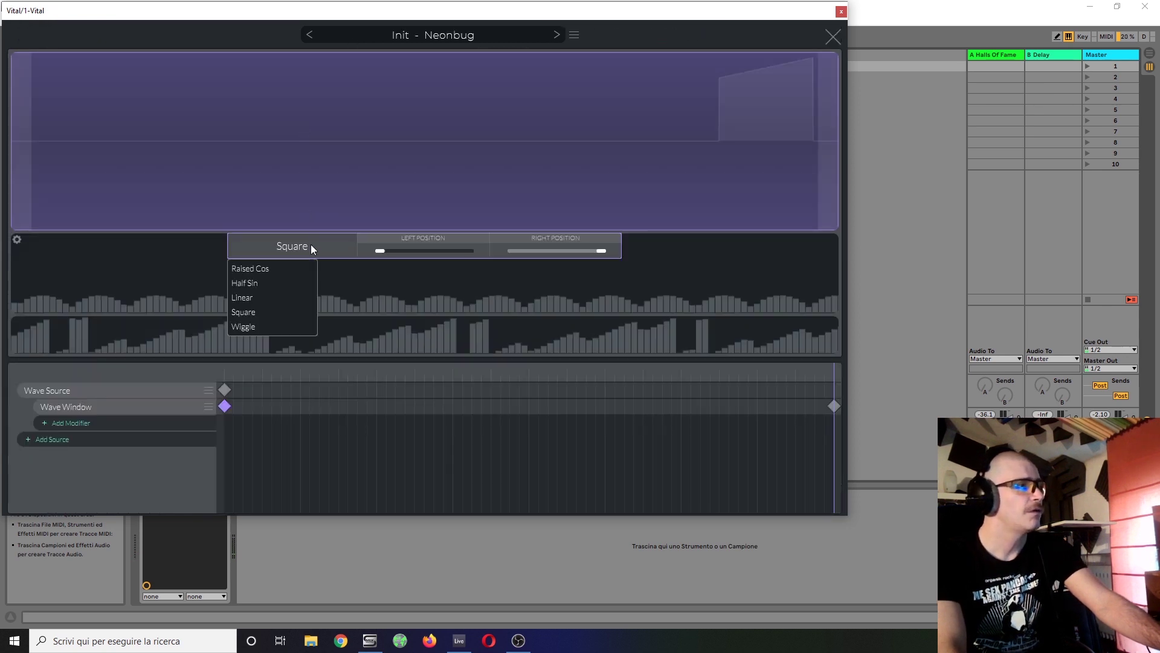
{"action": "left_click", "coordinate": [277, 324]}
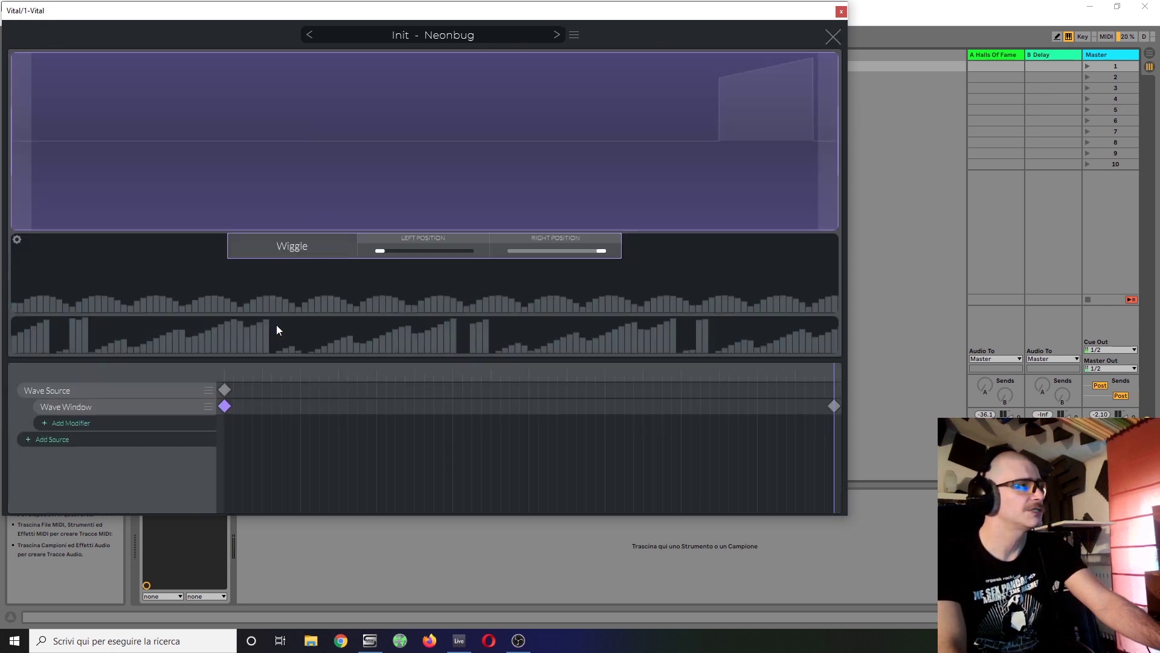
{"action": "left_click", "coordinate": [835, 35]}
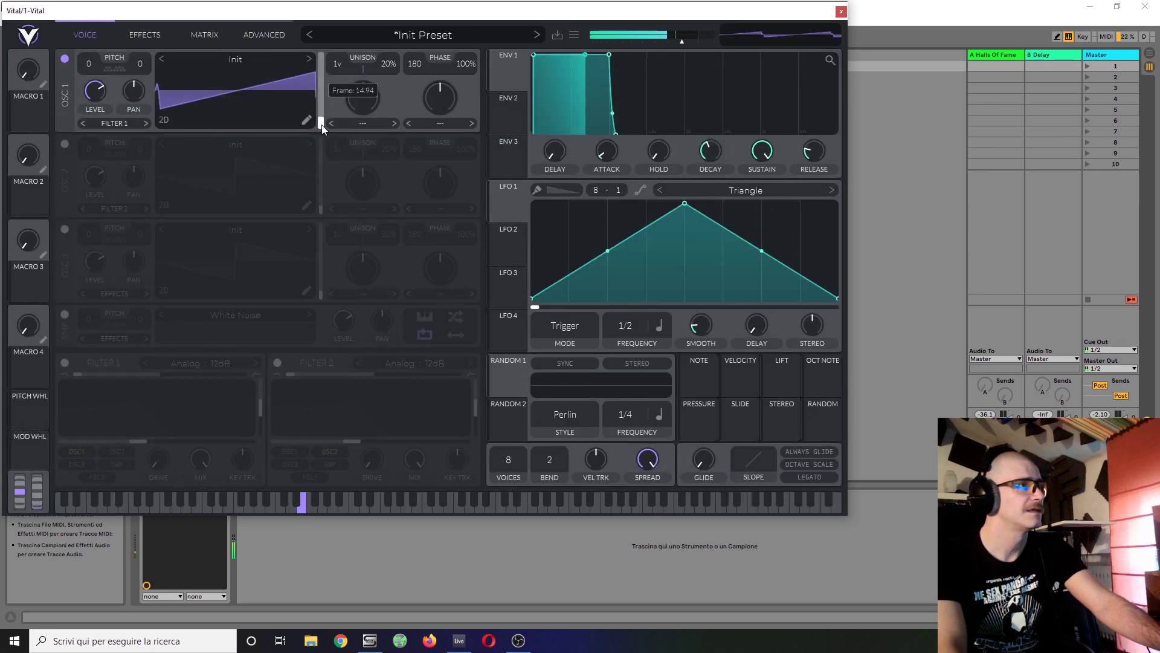
{"action": "mouse_move", "coordinate": [322, 124]}
{"action": "left_mouse_down"}
{"action": "mouse_move", "coordinate": [321, 27]}
{"action": "mouse_move", "coordinate": [312, 142]}
{"action": "left_mouse_up"}
- Pull the last Wave Window keyframe's Left Position inward
{"action": "left_click", "coordinate": [305, 122]}
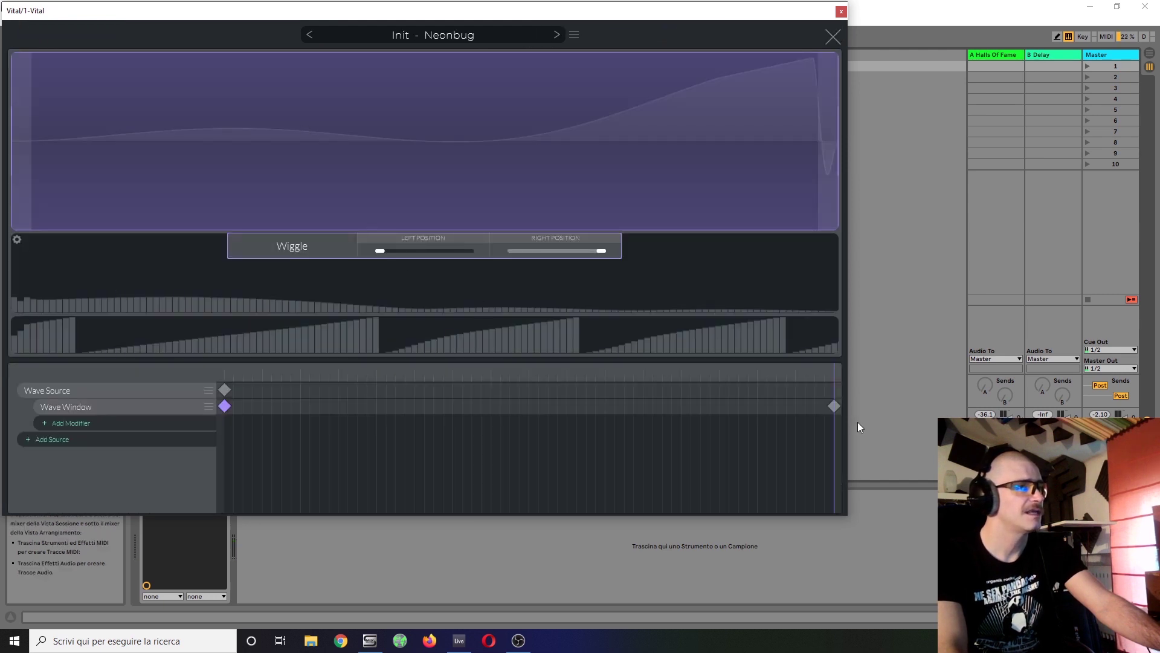
{"action": "left_click", "coordinate": [834, 406]}
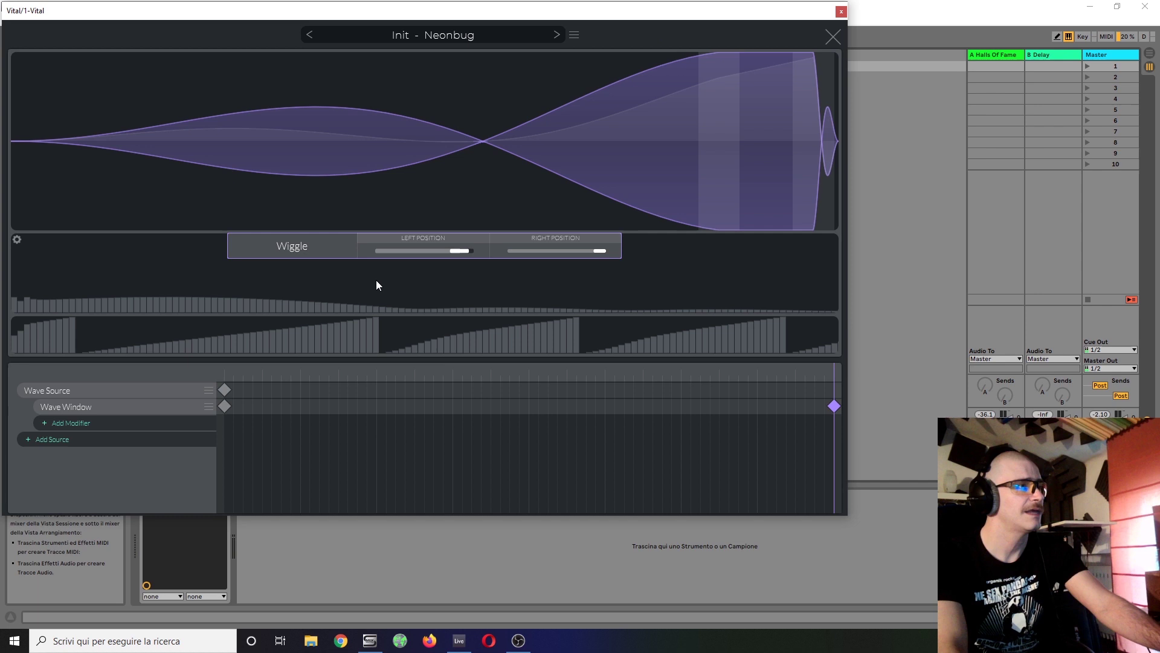
{"action": "left_click_drag", "start_coordinate": [460, 252], "coordinate": [378, 264]}
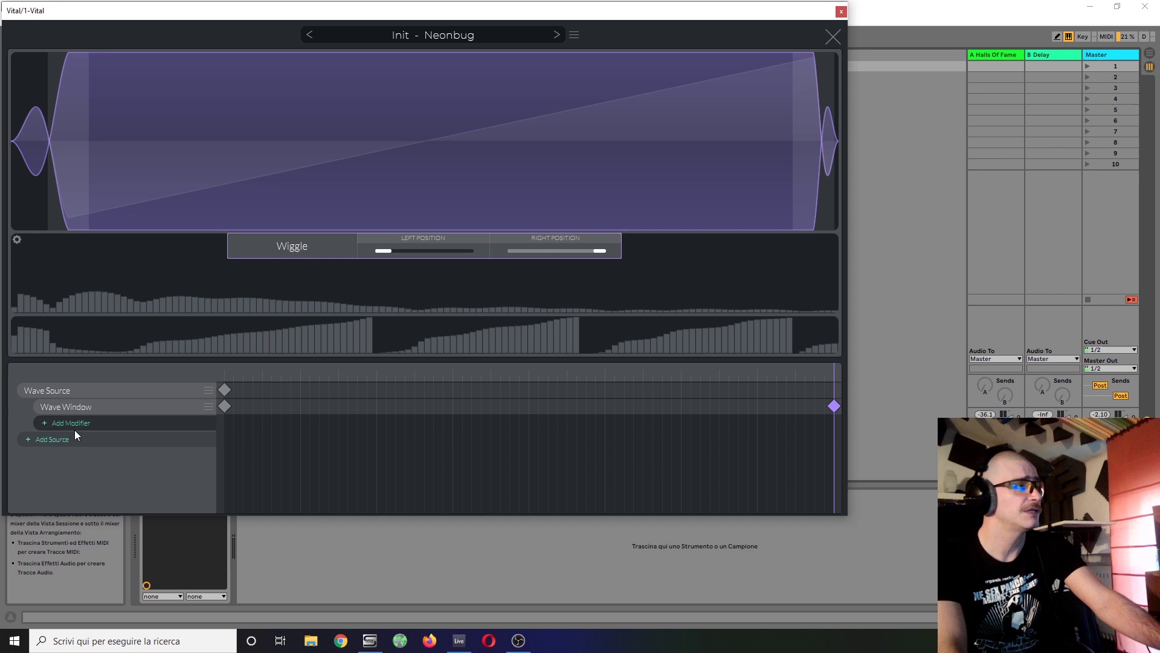
- Replace the Wave Window with a Frequency Filter modifier and add an end keyframe
{"action": "left_click", "coordinate": [209, 407]}
{"action": "left_click", "coordinate": [226, 440]}
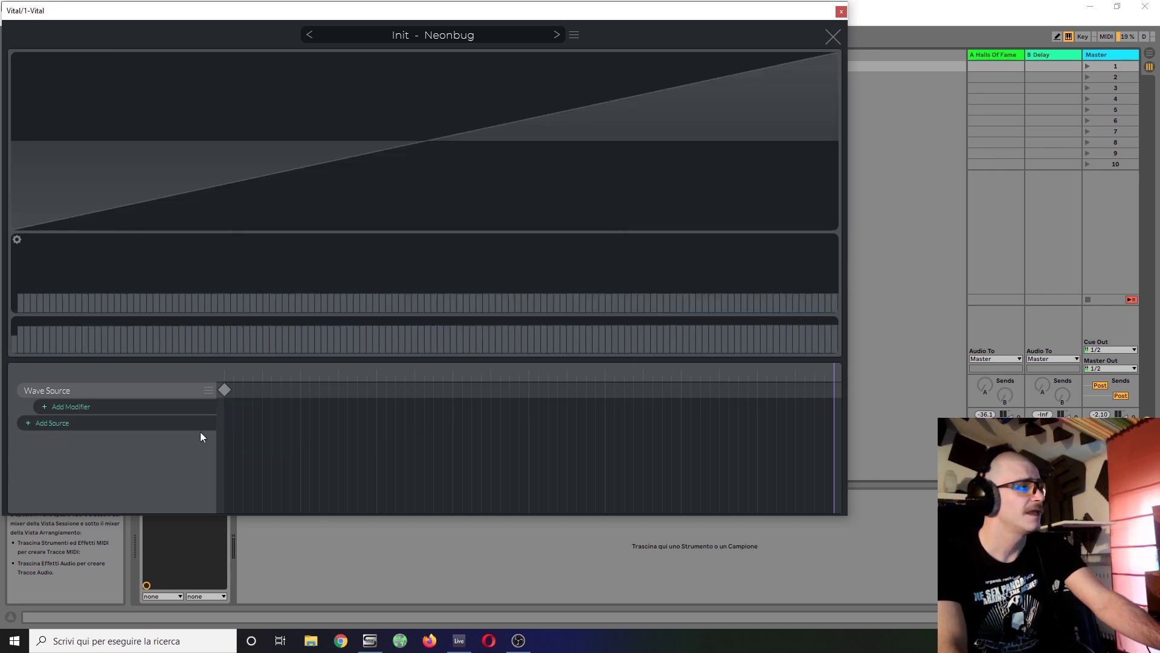
{"action": "left_click", "coordinate": [178, 405]}
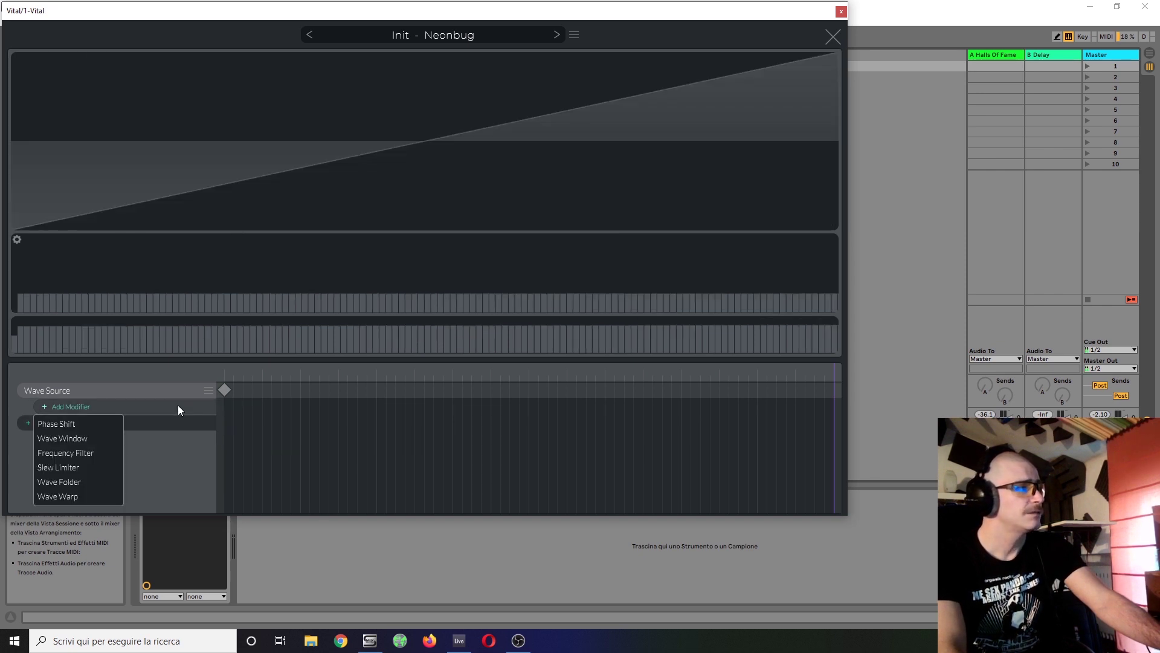
{"action": "left_click", "coordinate": [85, 455]}
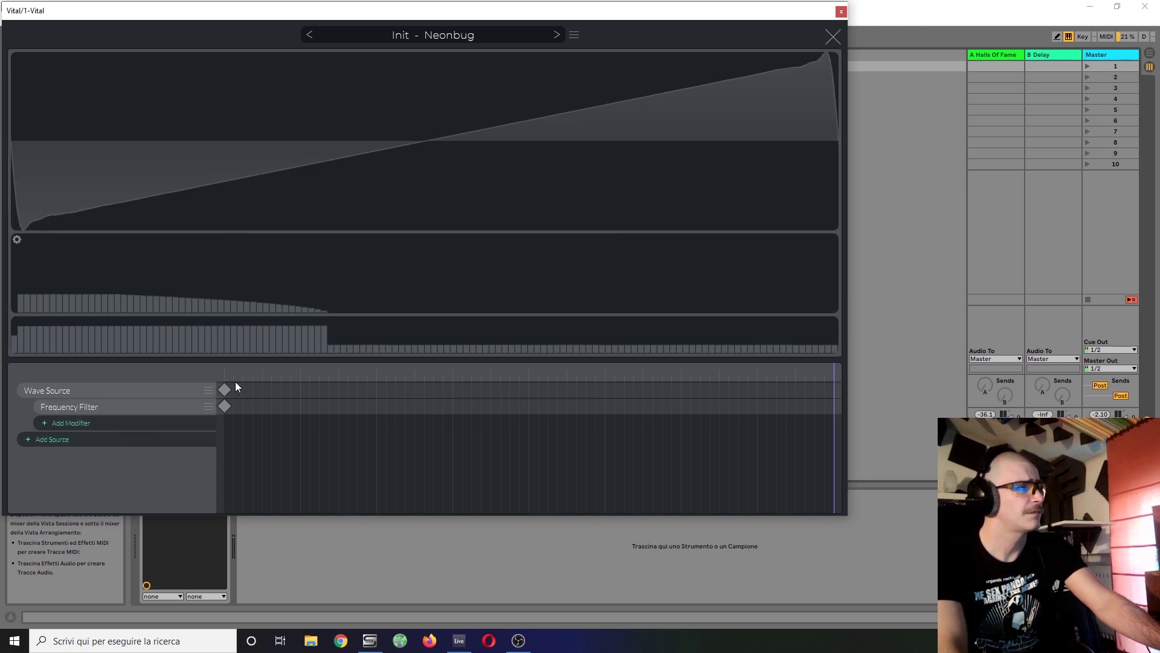
{"action": "left_click", "coordinate": [225, 407]}
{"action": "right_click", "coordinate": [833, 409]}
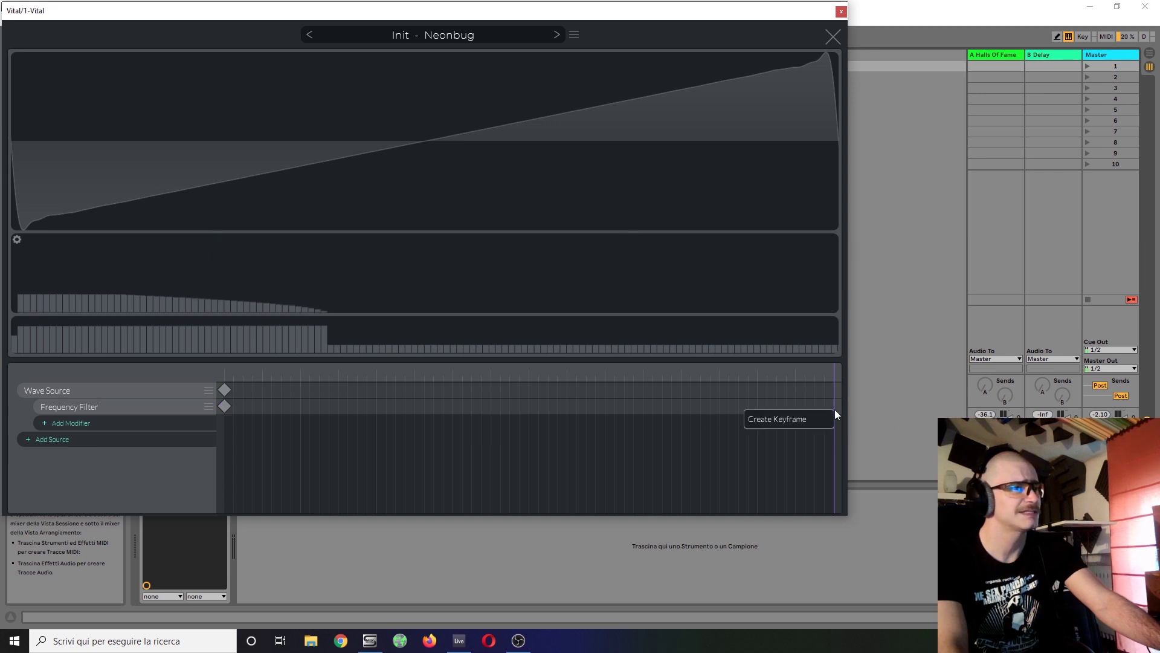
{"action": "left_click", "coordinate": [825, 415]}
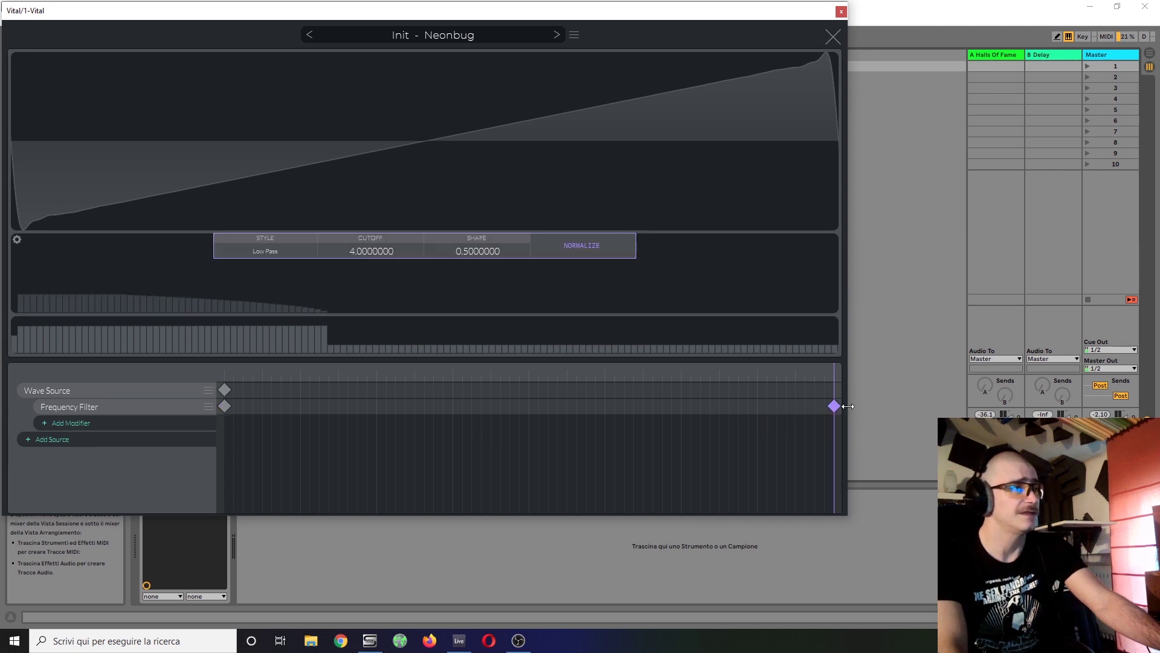
- Set cutoff 10 on both Frequency Filter keyframes, with shape 0.015 on the first
{"action": "left_click", "coordinate": [224, 407]}
{"action": "left_click_drag", "start_coordinate": [368, 253], "coordinate": [444, 170]}
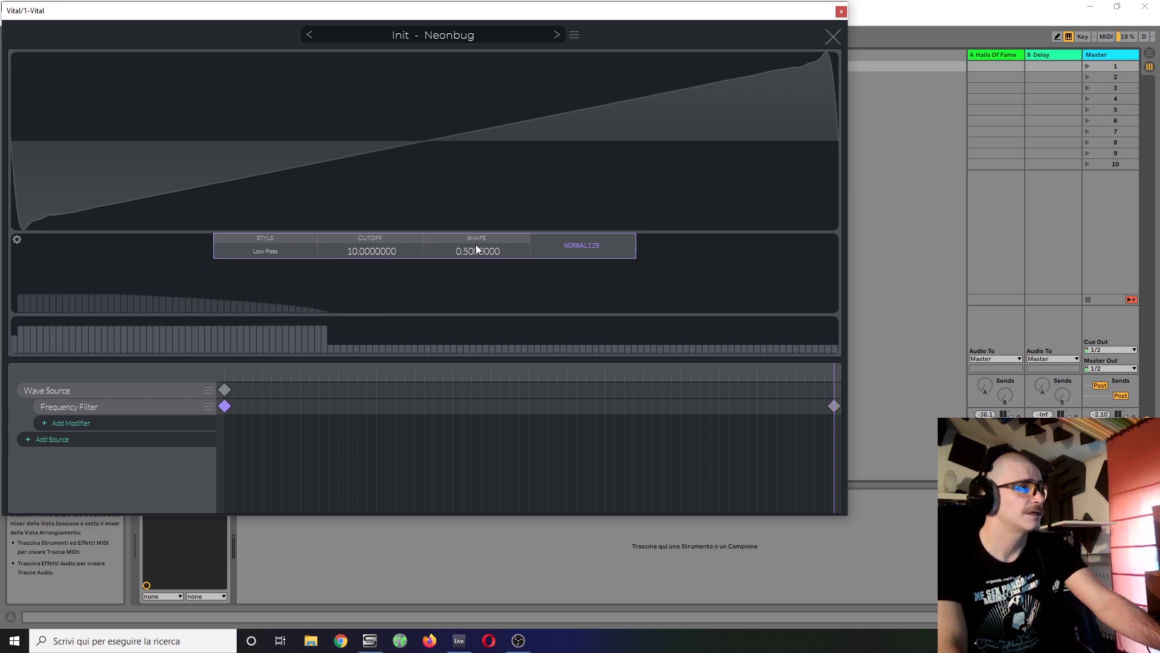
{"action": "left_click_drag", "start_coordinate": [476, 256], "coordinate": [501, 370]}
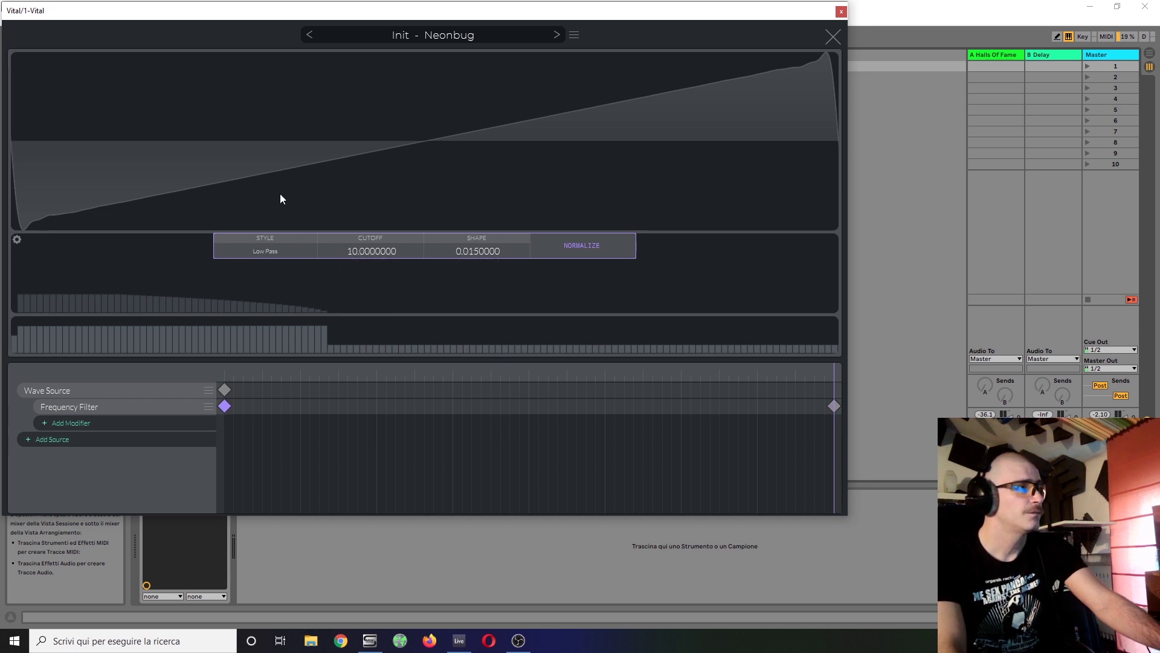
{"action": "left_click", "coordinate": [225, 391]}
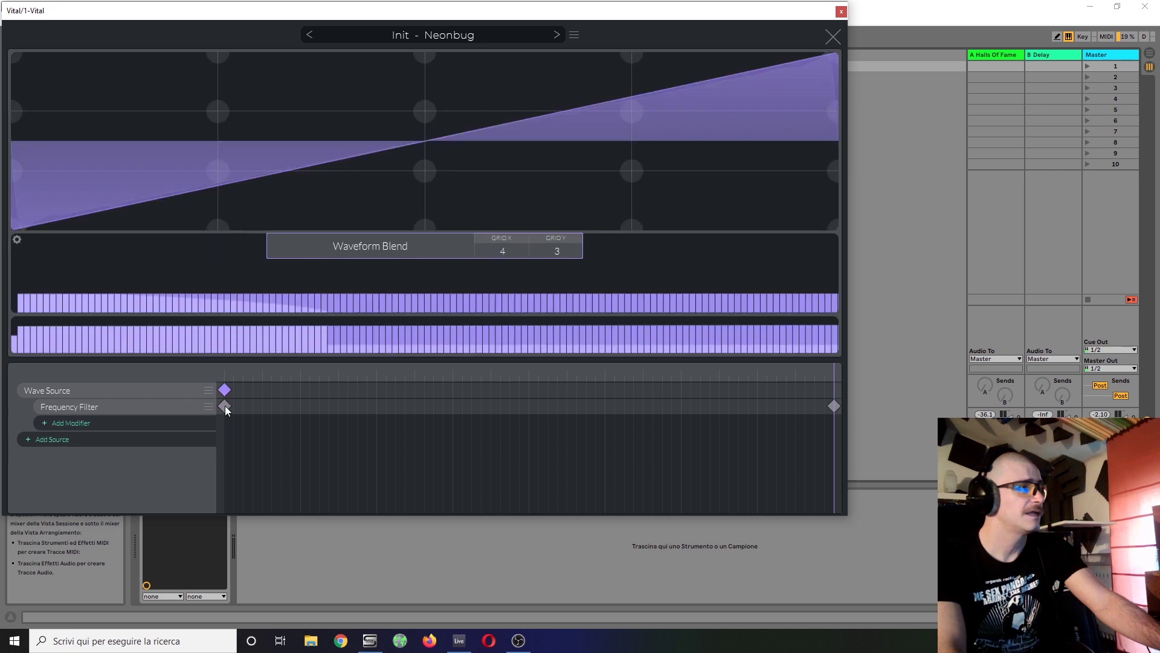
{"action": "left_click", "coordinate": [224, 406]}
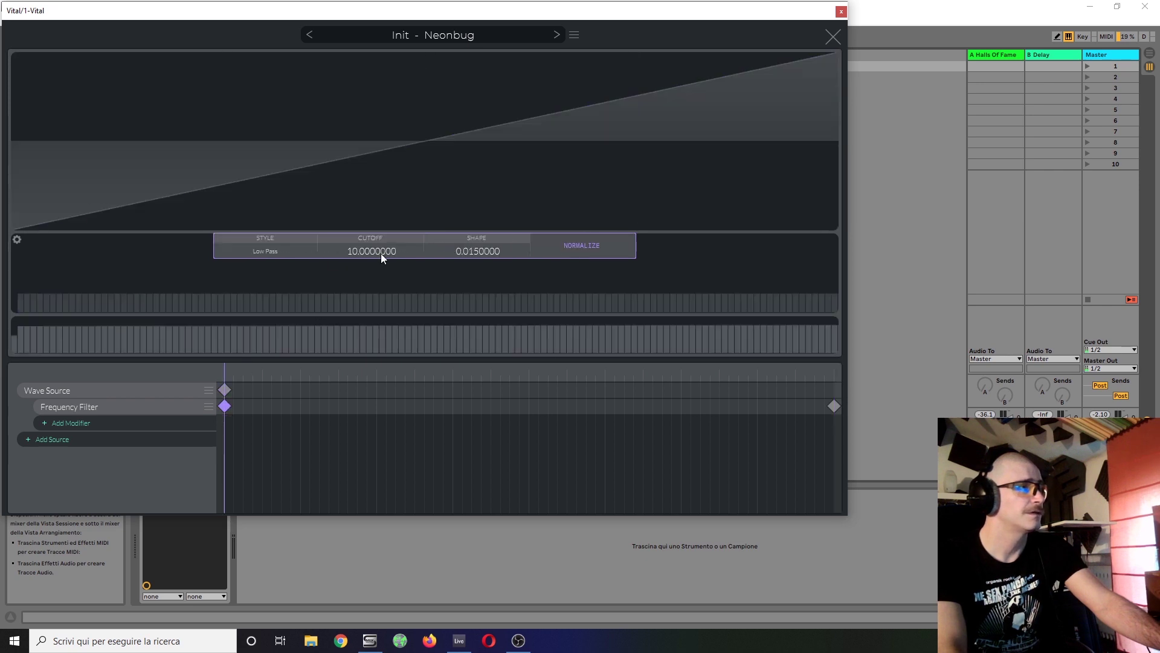
{"action": "left_click_drag", "start_coordinate": [382, 257], "coordinate": [419, 205]}
{"action": "left_click", "coordinate": [830, 405]}
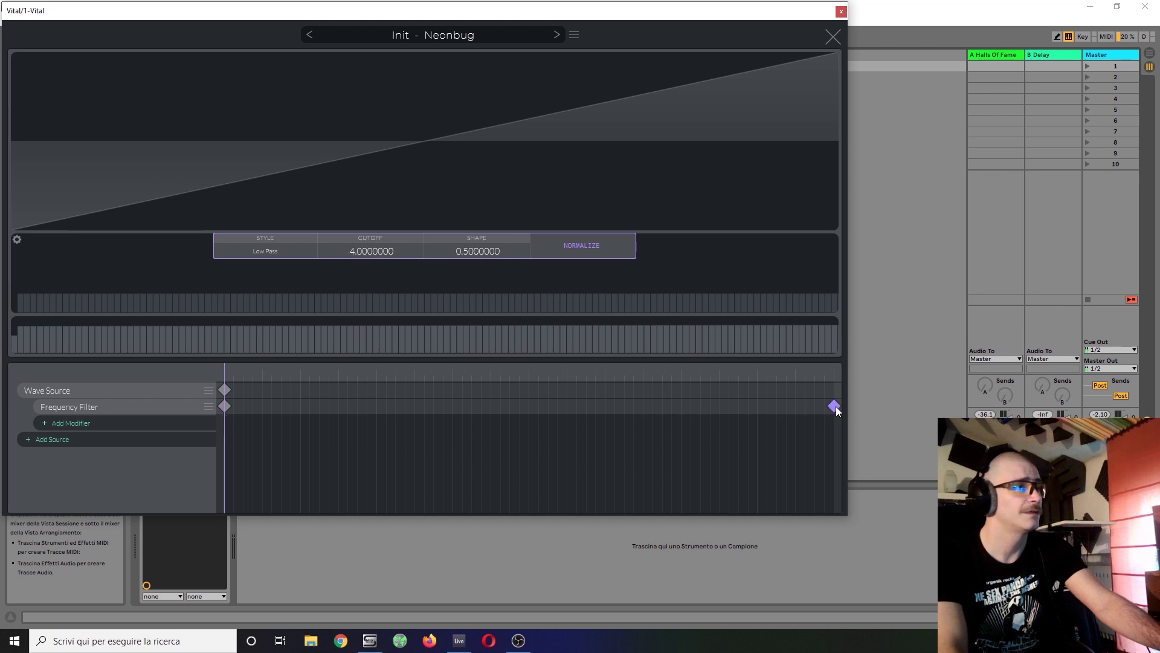
{"action": "left_click_drag", "start_coordinate": [372, 253], "coordinate": [416, 144]}
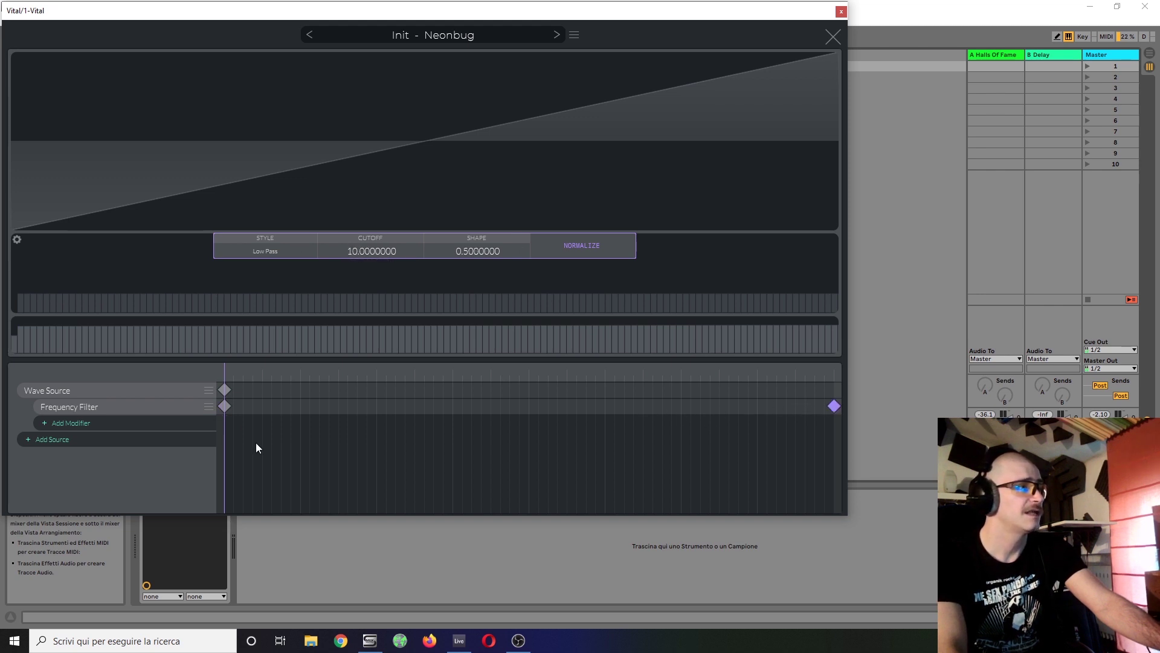
- Switch the filter style to Comb and set the last keyframe's cutoff to 9.8
{"action": "left_click", "coordinate": [273, 254]}
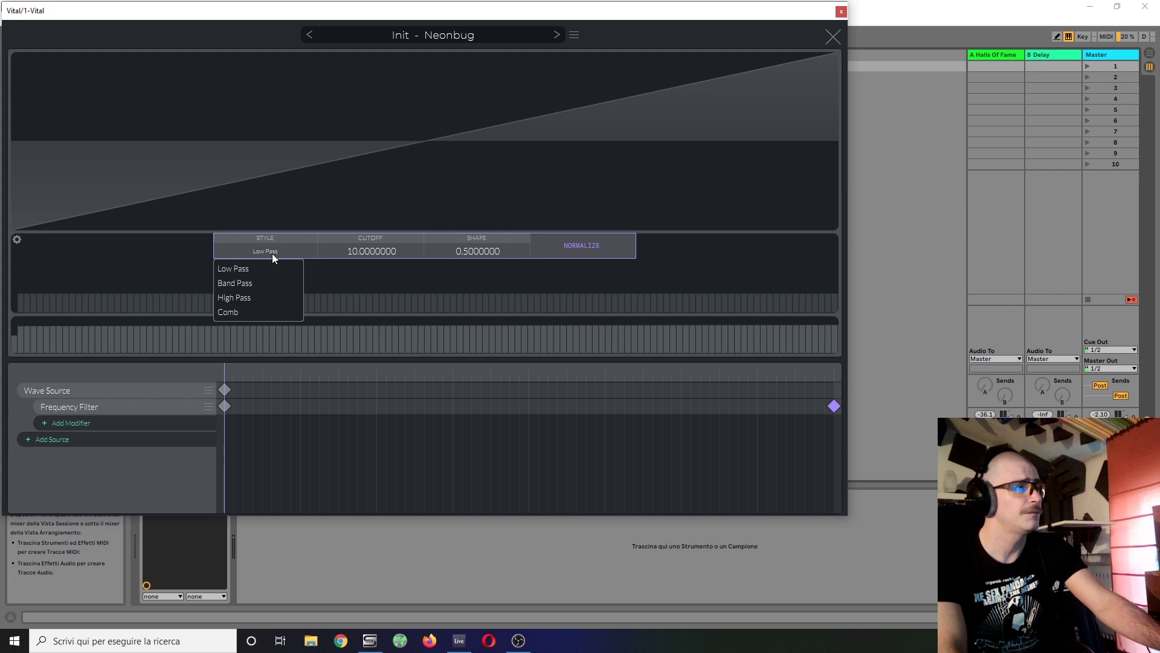
{"action": "left_click", "coordinate": [241, 314]}
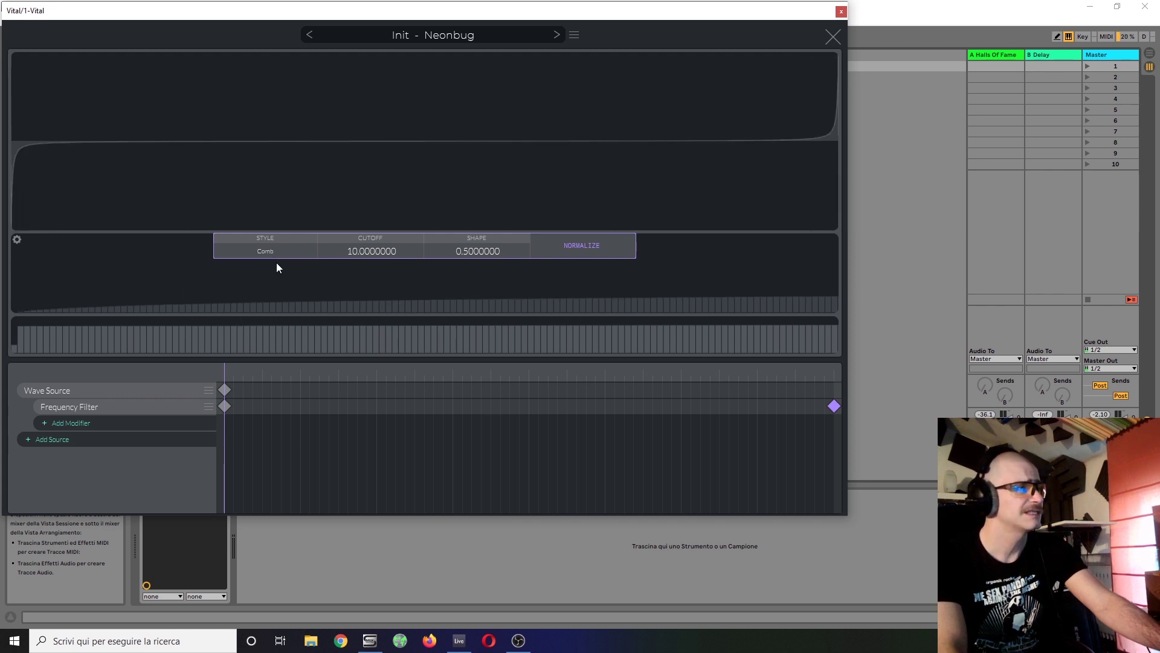
{"action": "left_click_drag", "start_coordinate": [372, 252], "coordinate": [357, 295]}
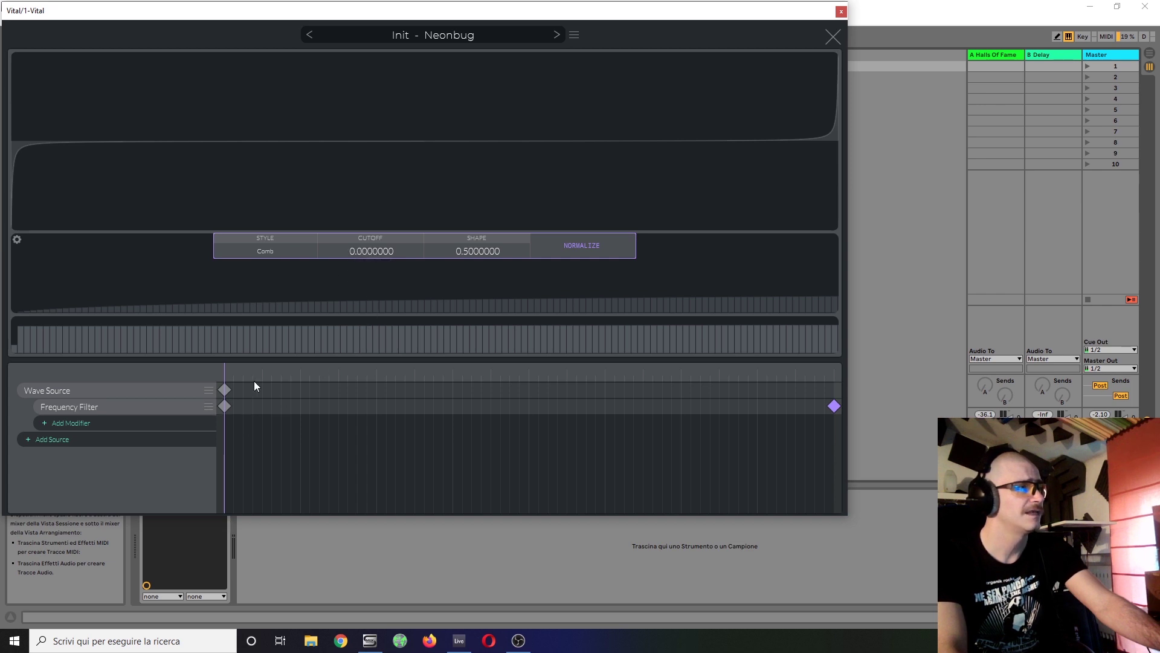
{"action": "left_click", "coordinate": [225, 406]}
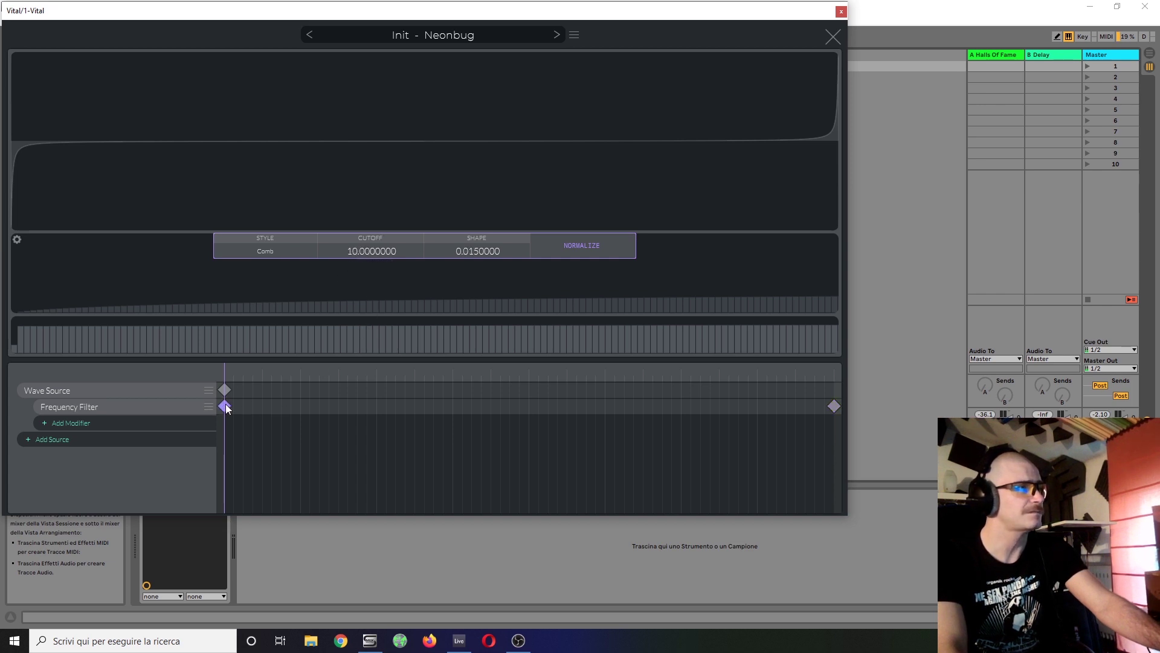
{"action": "left_click", "coordinate": [835, 406]}
{"action": "double_click", "coordinate": [368, 254]}
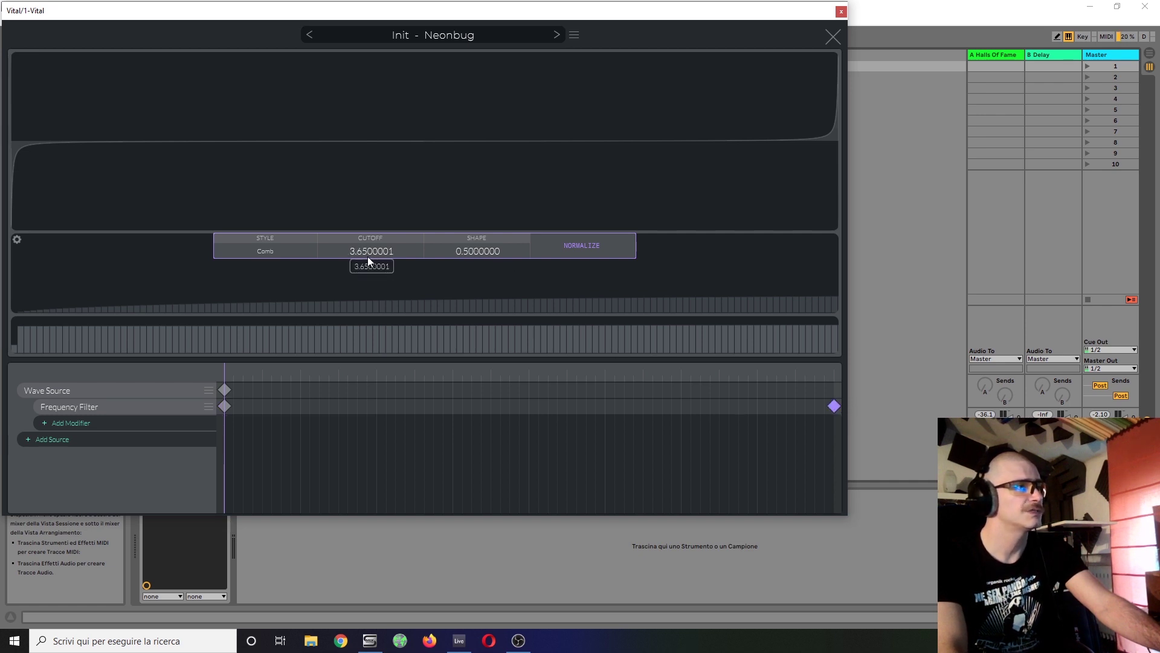
{"action": "type", "text": "9.8"}
{"action": "key", "text": "Return"}
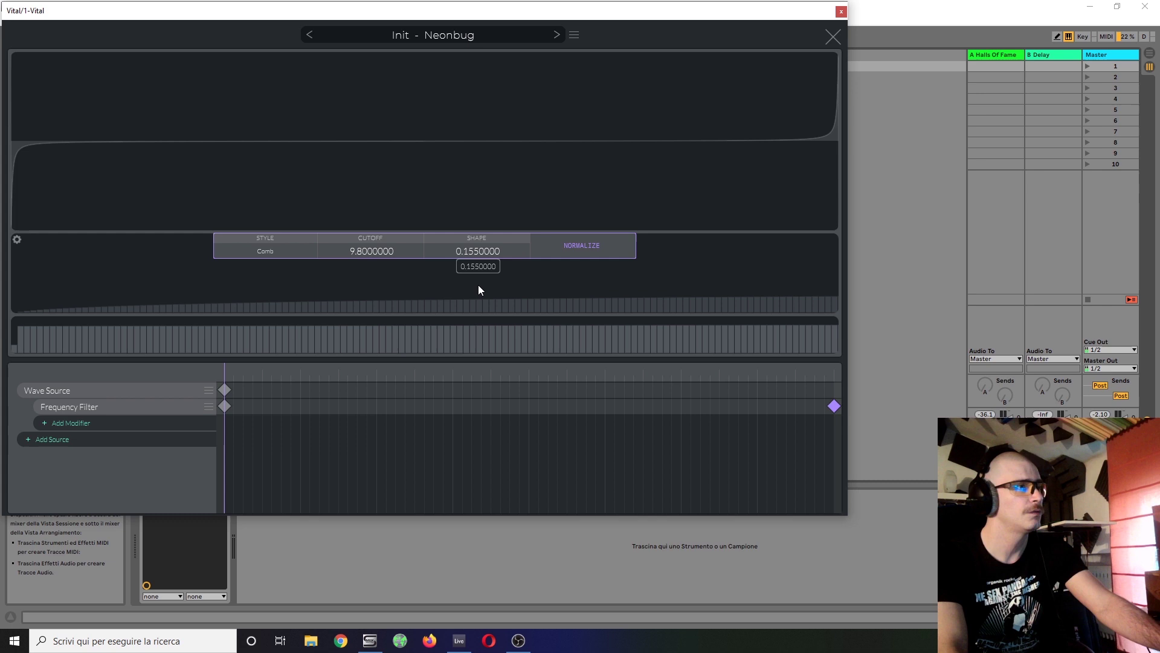
- Lower the first keyframe's cutoff, set its shape to about 0.63, and audition the frames
{"action": "left_click", "coordinate": [224, 406]}
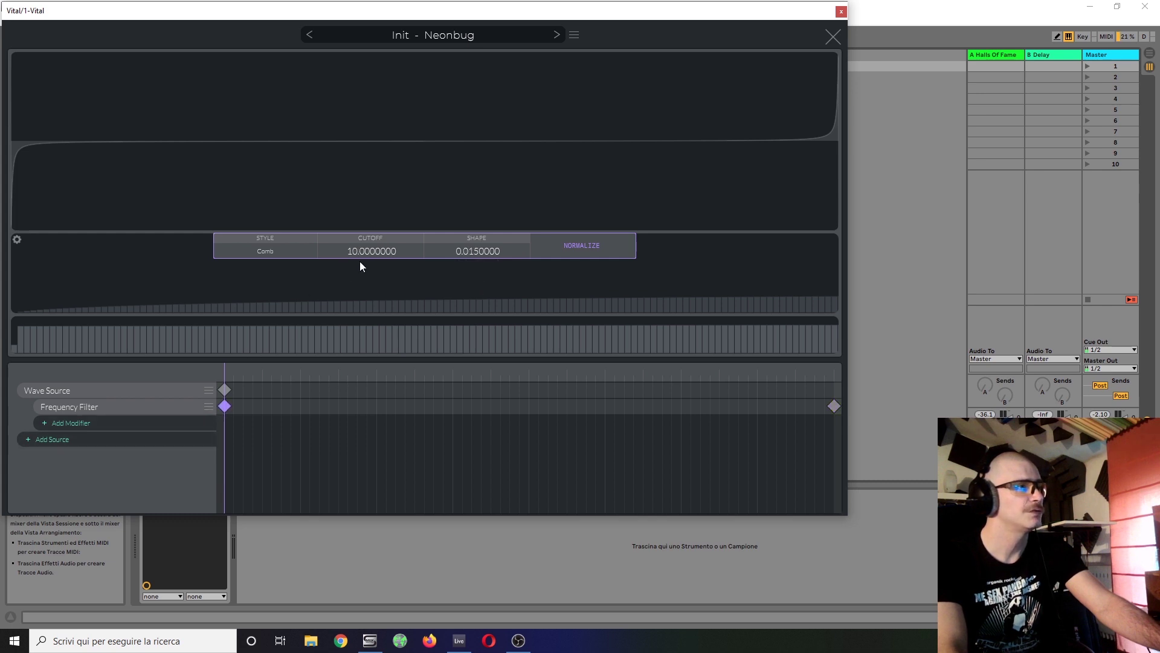
{"action": "left_click_drag", "start_coordinate": [367, 253], "coordinate": [359, 427]}
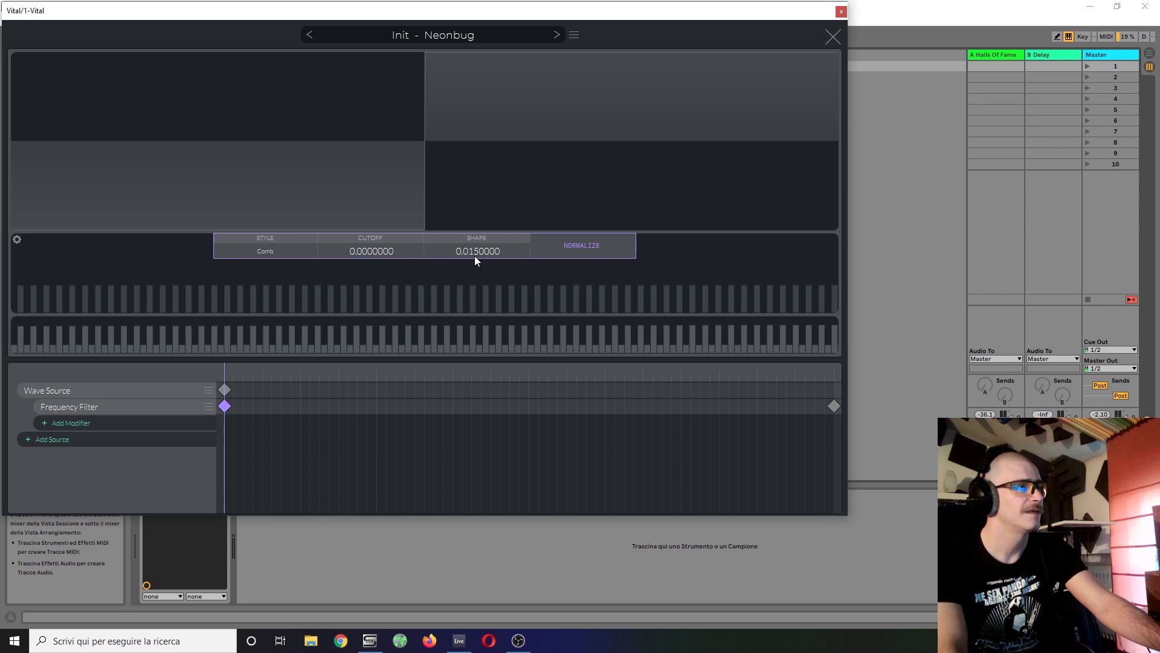
{"action": "mouse_move", "coordinate": [475, 260]}
{"action": "left_mouse_down"}
{"action": "mouse_move", "coordinate": [474, 306]}
{"action": "mouse_move", "coordinate": [488, 258]}
{"action": "left_mouse_up"}
{"action": "left_click_drag", "start_coordinate": [361, 242], "coordinate": [389, 233]}
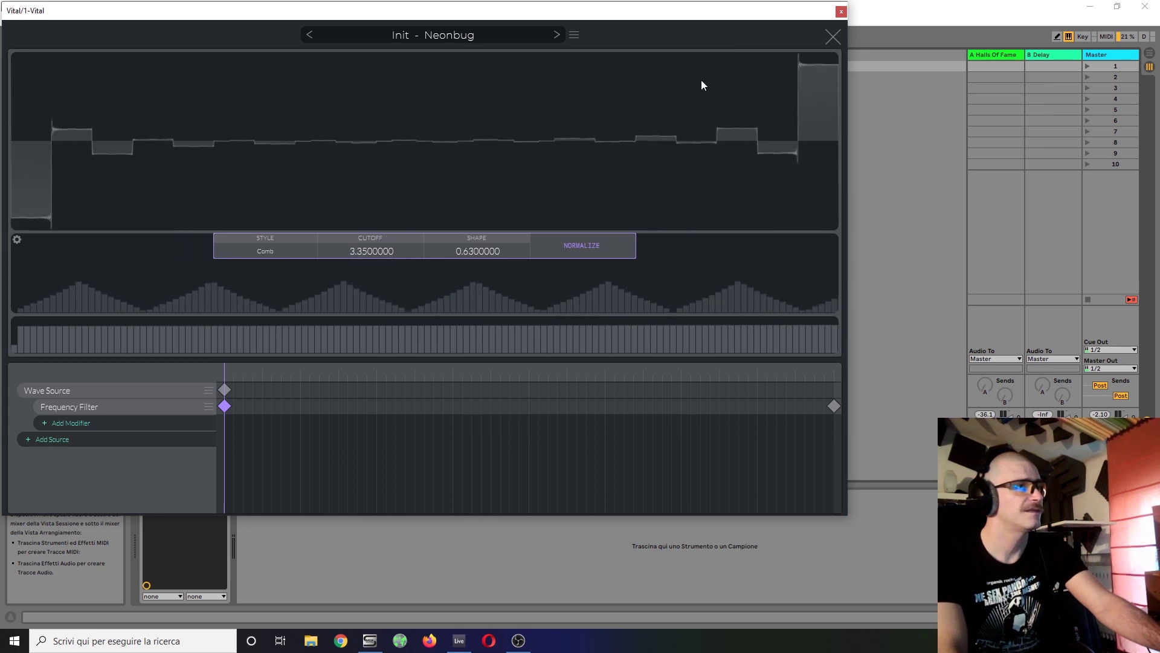
{"action": "left_click", "coordinate": [833, 38]}
{"action": "left_click_drag", "start_coordinate": [322, 106], "coordinate": [335, 159]}
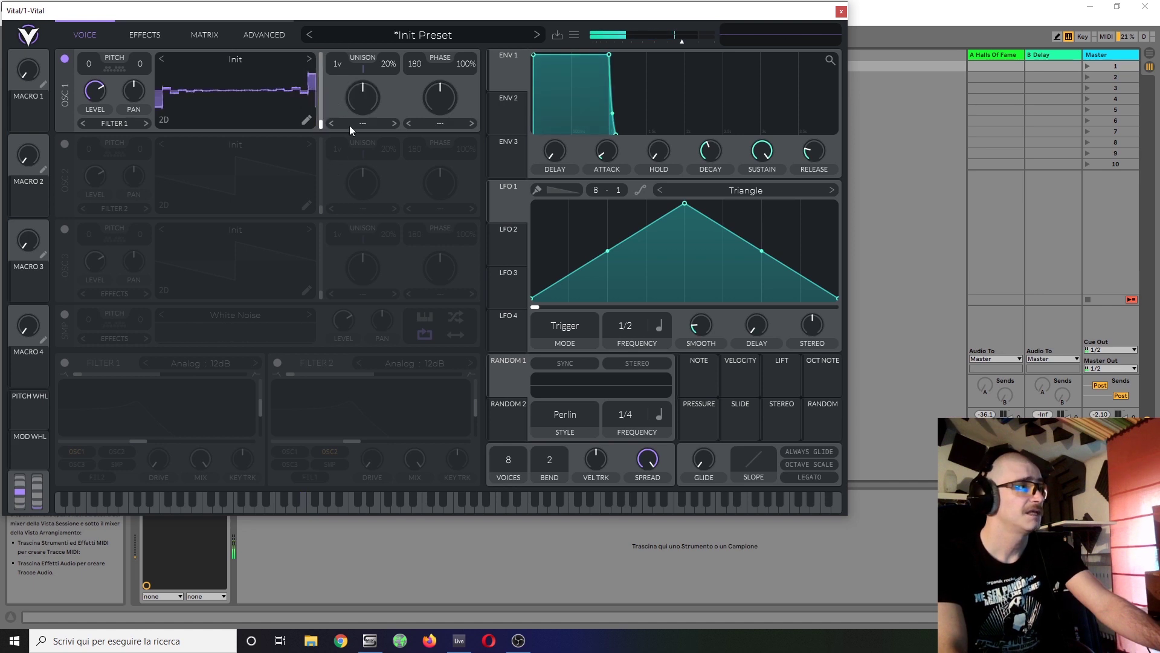
{"action": "left_click", "coordinate": [306, 122]}
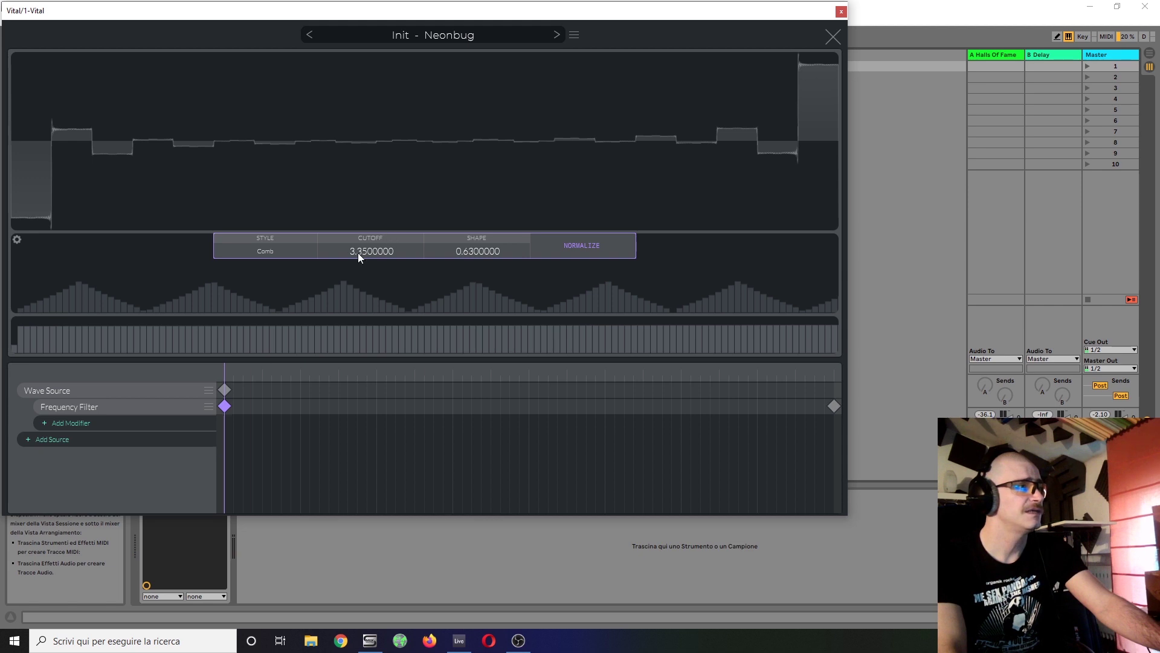
- Zero the first keyframe's cutoff with shape near 0.98, drop the last to about 4, and audition frame 125
{"action": "left_click_drag", "start_coordinate": [357, 253], "coordinate": [366, 307]}
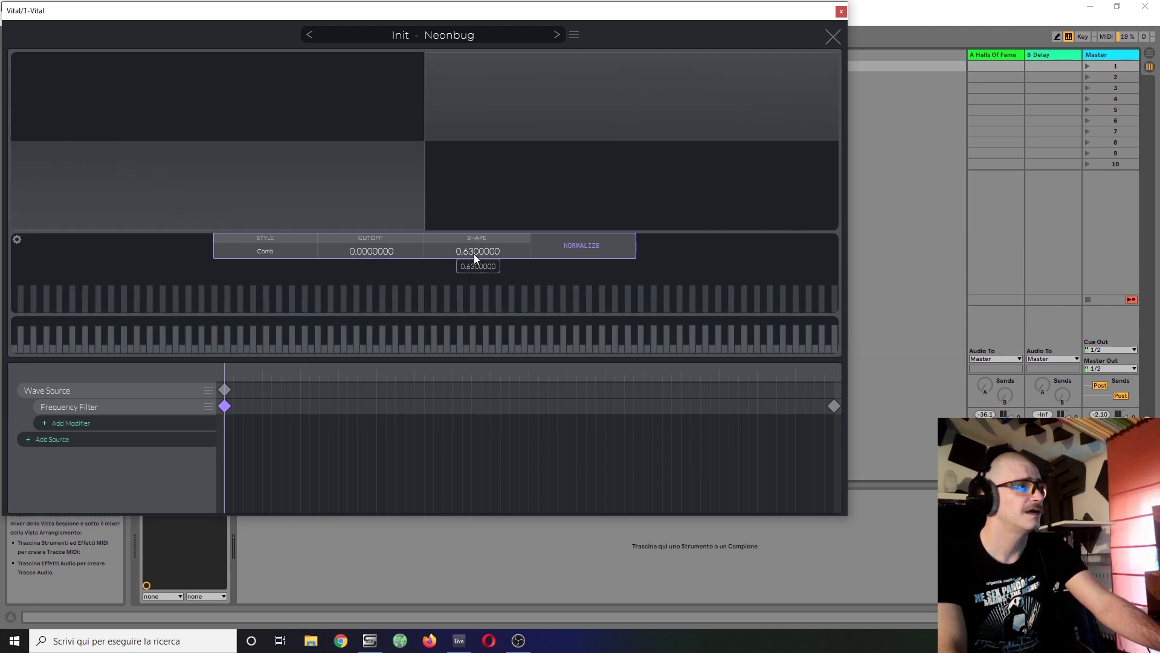
{"action": "left_click_drag", "start_coordinate": [493, 253], "coordinate": [513, 201]}
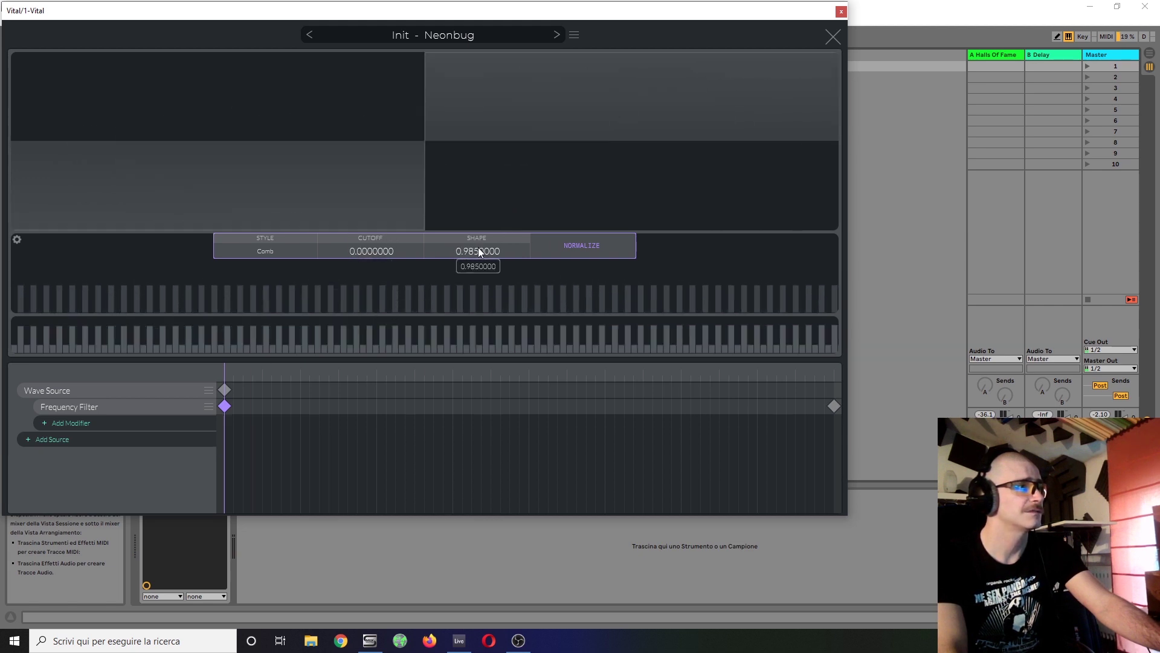
{"action": "left_click", "coordinate": [834, 406]}
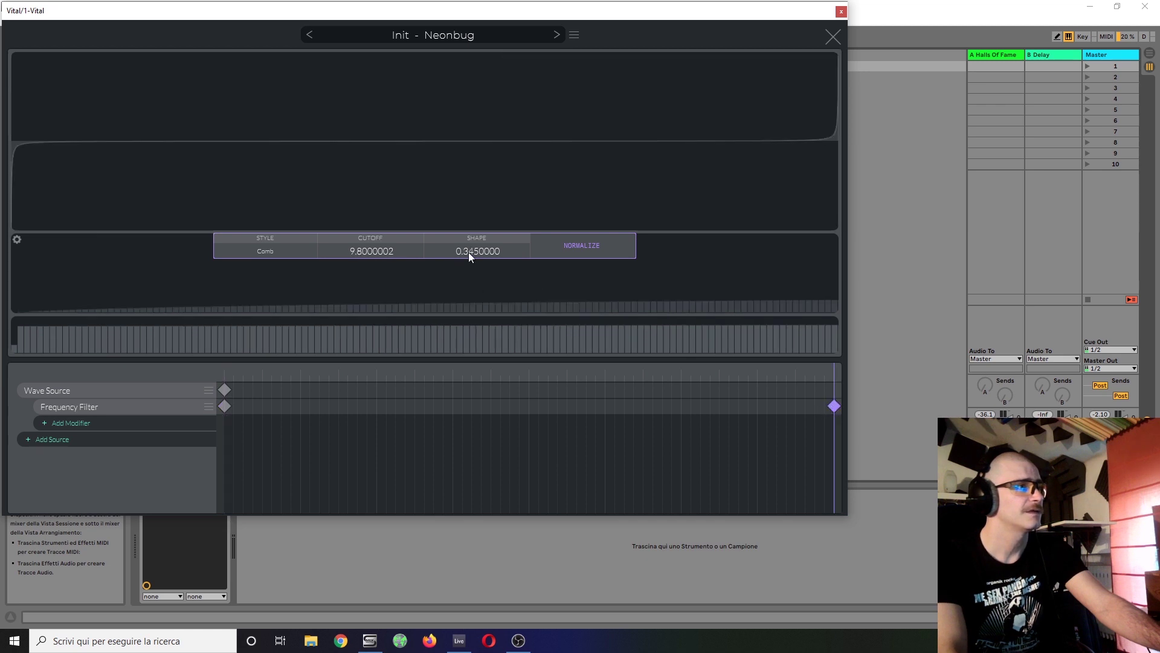
{"action": "scroll", "coordinate": [473, 255], "scroll_direction": "down", "scroll_amount": 5}
{"action": "left_click_drag", "start_coordinate": [379, 258], "coordinate": [370, 311]}
{"action": "left_click", "coordinate": [833, 36]}
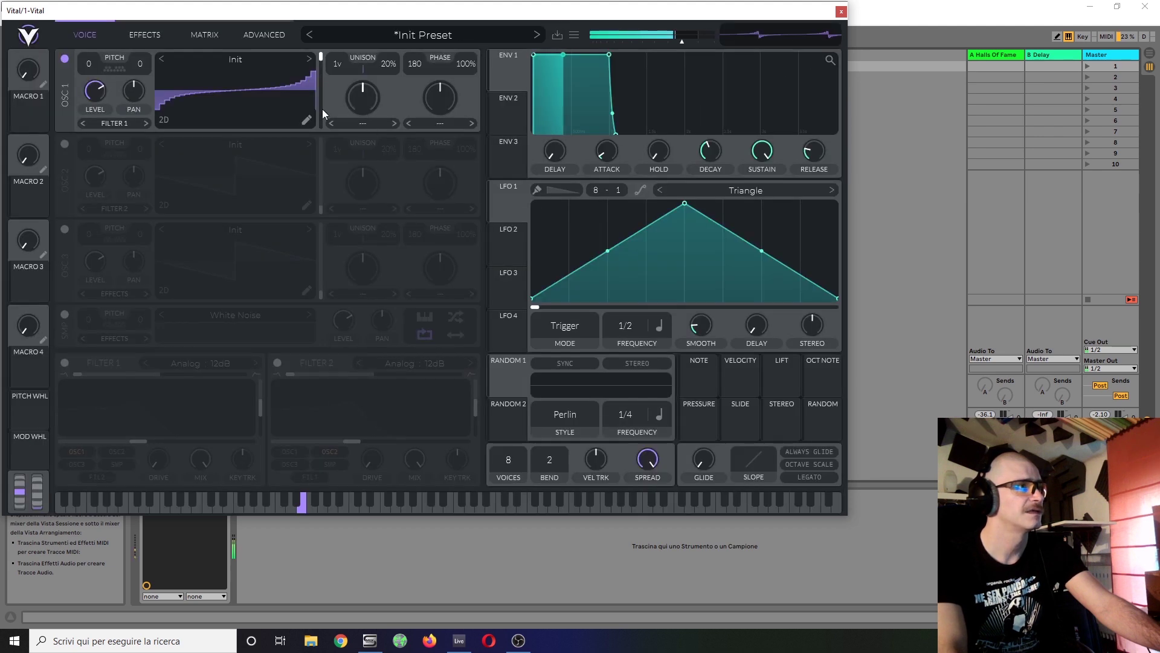
{"action": "left_click_drag", "start_coordinate": [322, 67], "coordinate": [327, 156]}
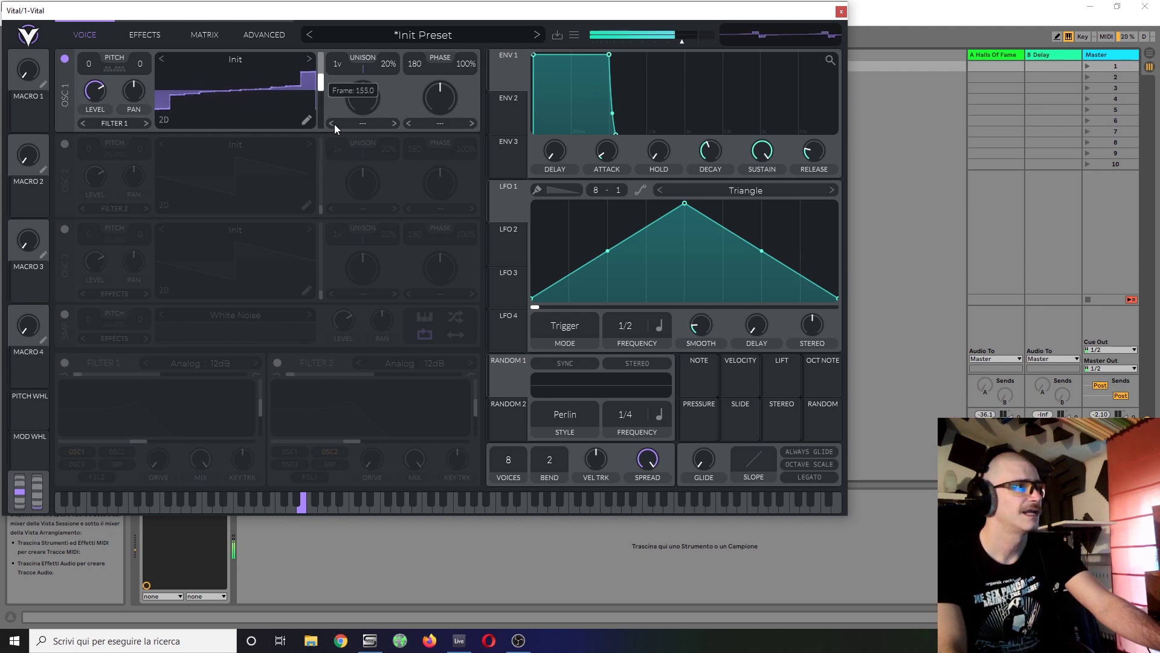
{"action": "left_click", "coordinate": [304, 120]}
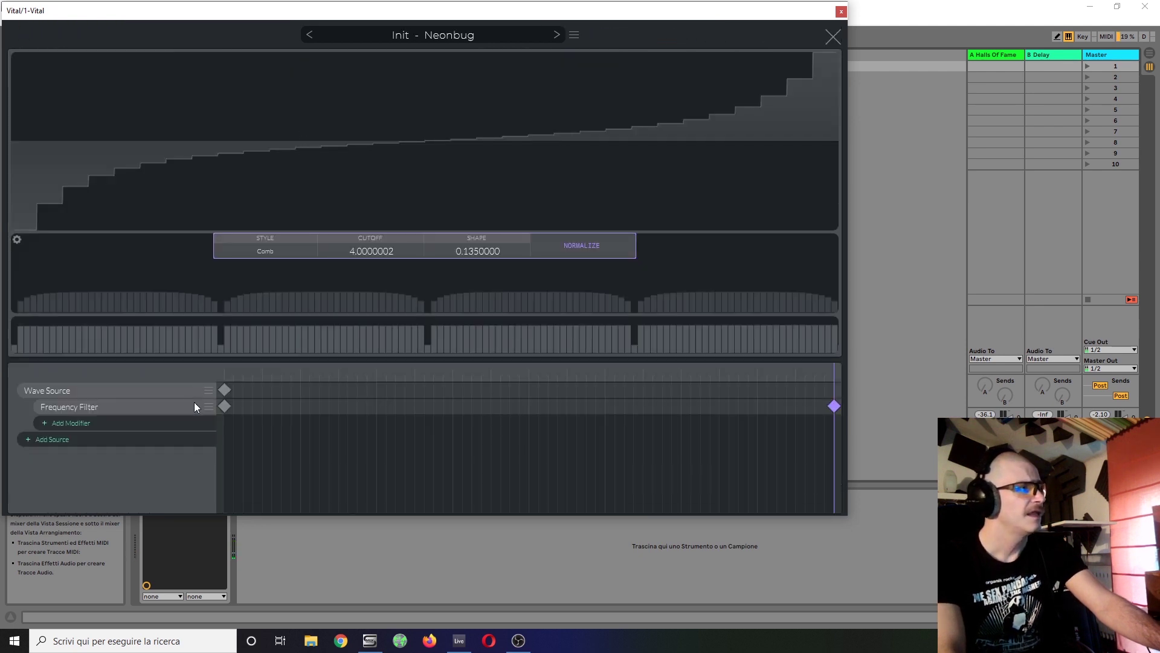
{"action": "left_click", "coordinate": [265, 249]}
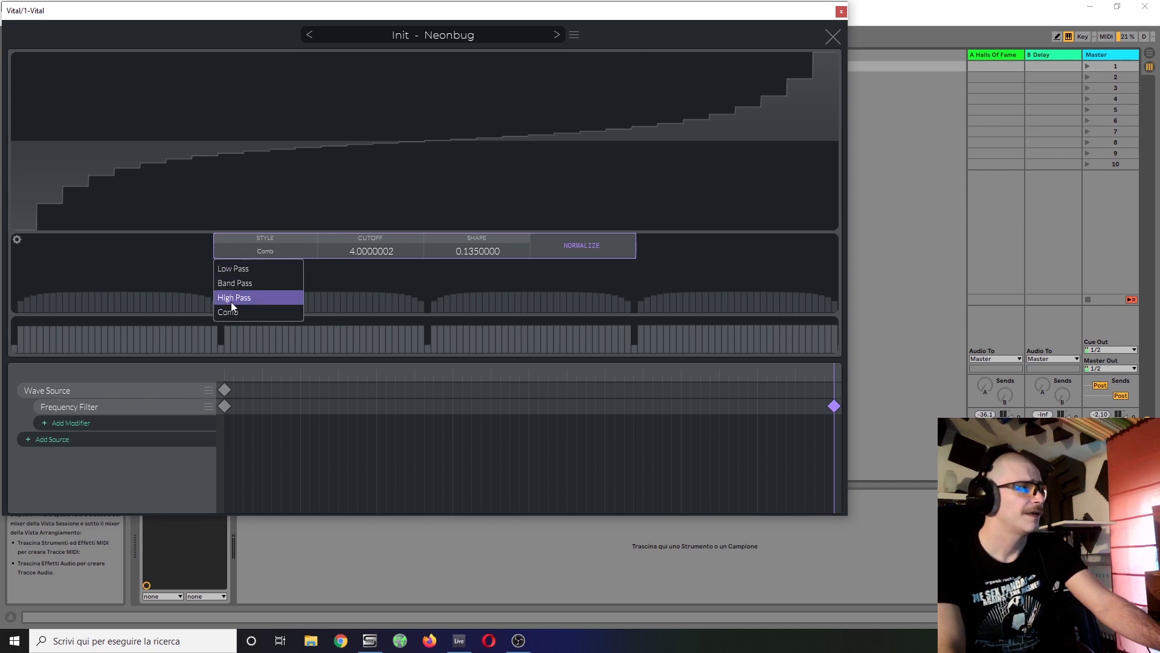
{"action": "left_click", "coordinate": [176, 307]}
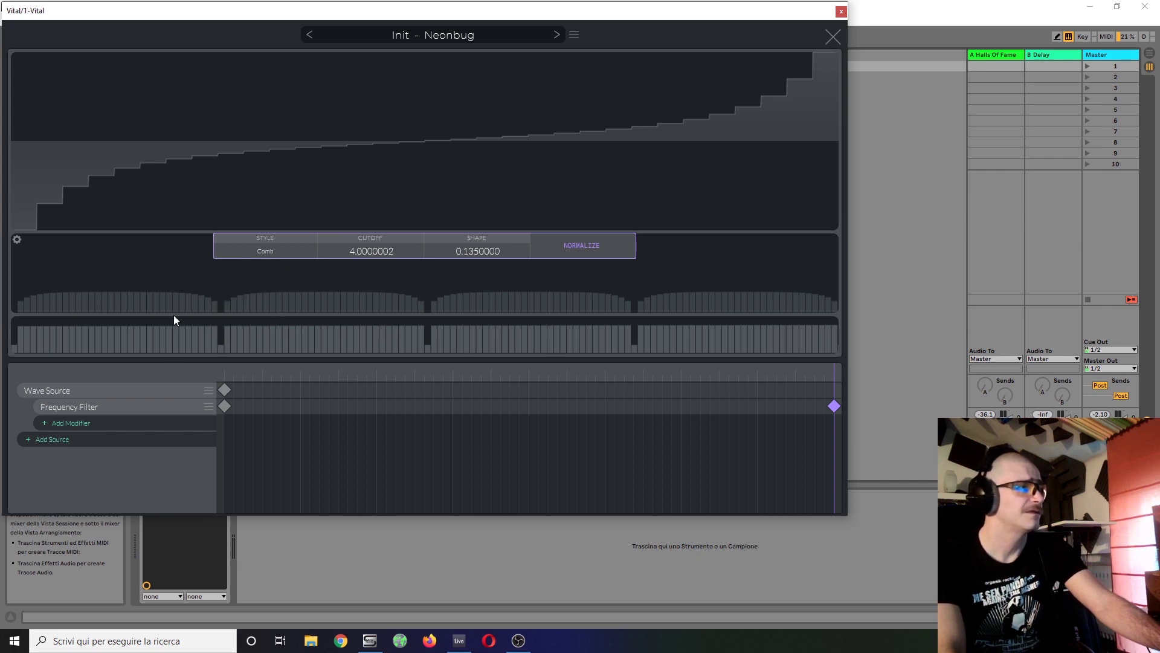
- Replace the Frequency Filter modifier with a Slew Limiter
{"action": "left_click", "coordinate": [209, 406]}
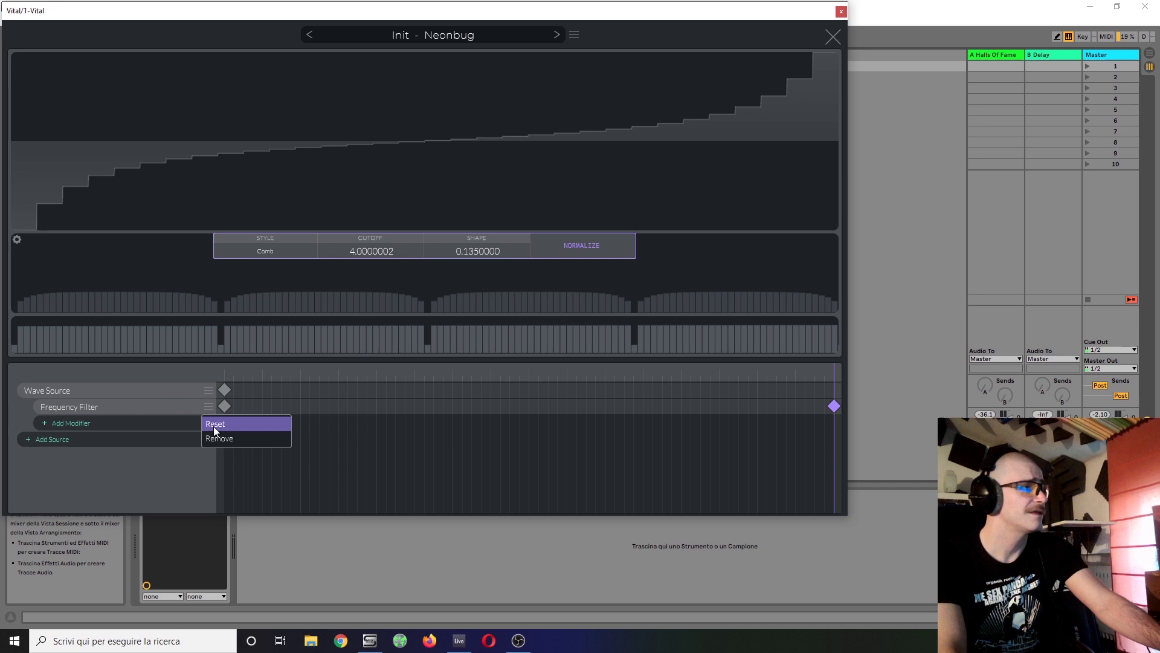
{"action": "left_click", "coordinate": [230, 437]}
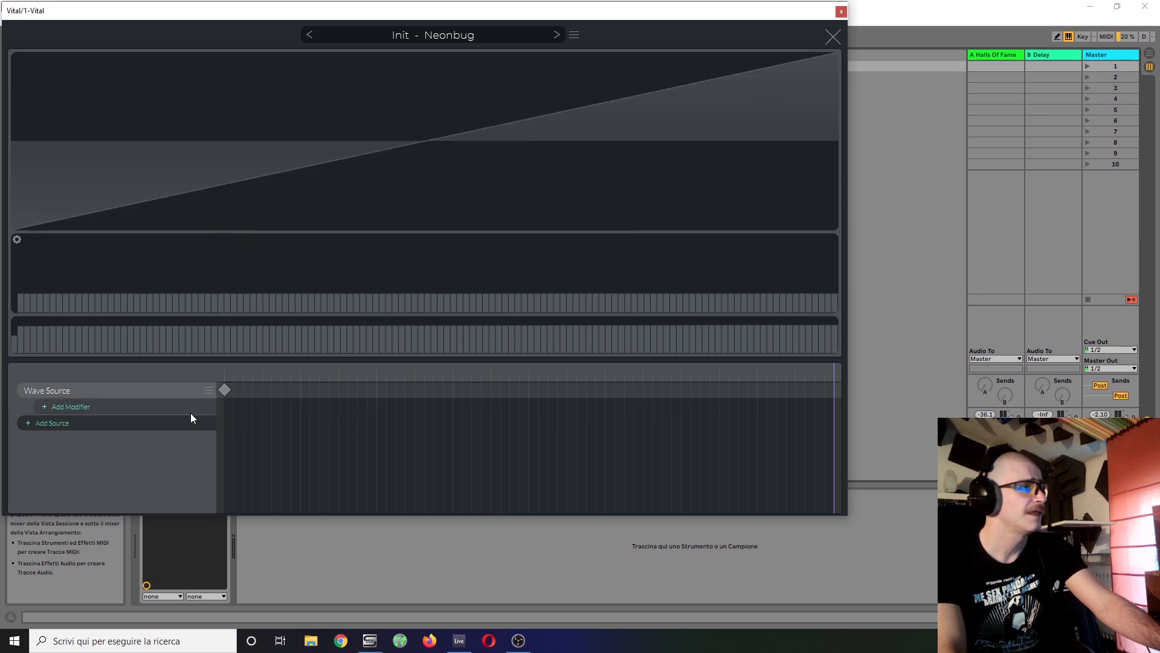
{"action": "left_click", "coordinate": [190, 407]}
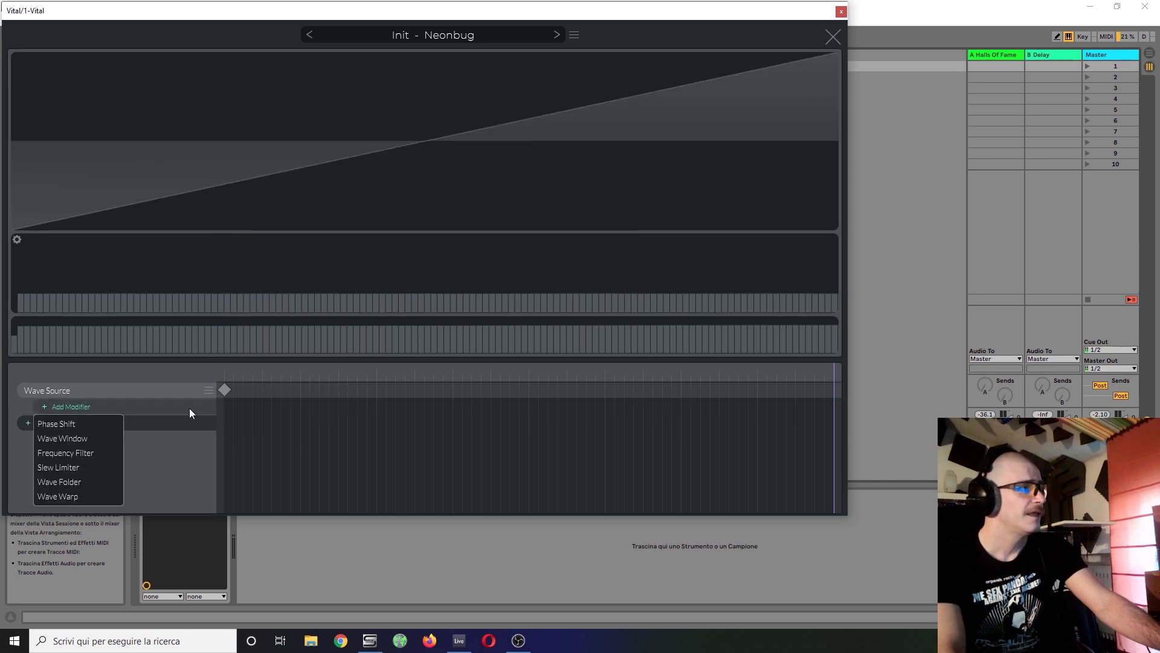
{"action": "left_click", "coordinate": [63, 468]}
- Redraw the Wave Source as a raised middle step and a low flat section right of centre
{"action": "left_click", "coordinate": [225, 390]}
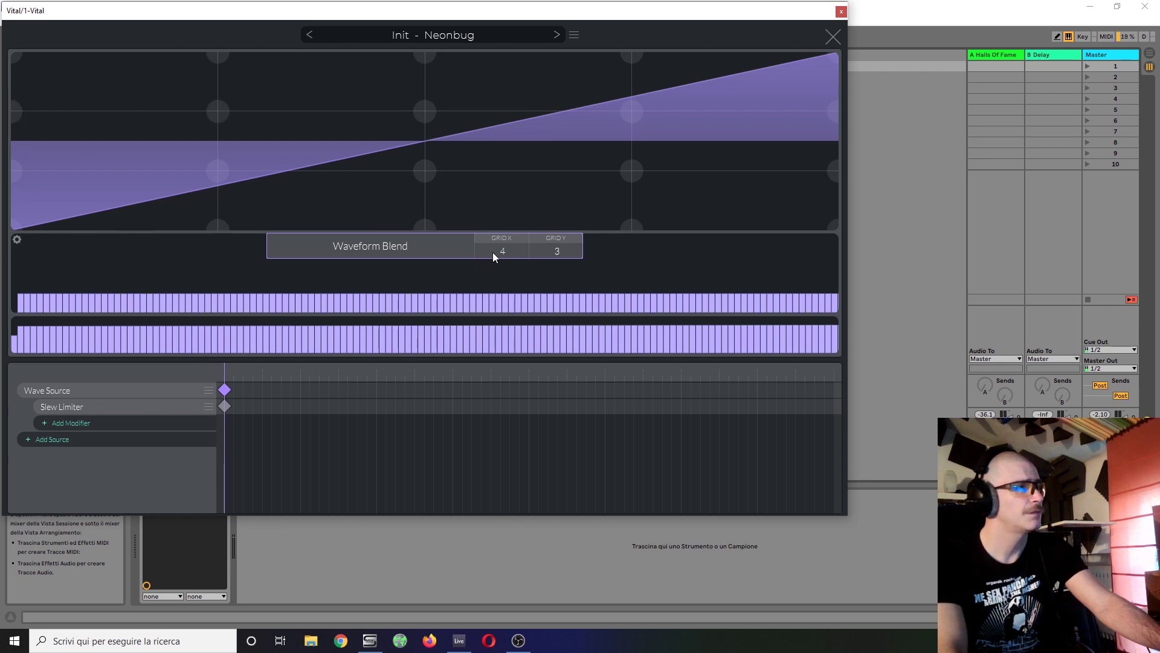
{"action": "scroll", "coordinate": [496, 248], "scroll_direction": "up", "scroll_amount": 2}
{"action": "mouse_move", "coordinate": [284, 119]}
{"action": "left_mouse_down"}
{"action": "mouse_move", "coordinate": [436, 113]}
{"action": "mouse_move", "coordinate": [424, 230]}
{"action": "left_mouse_up"}
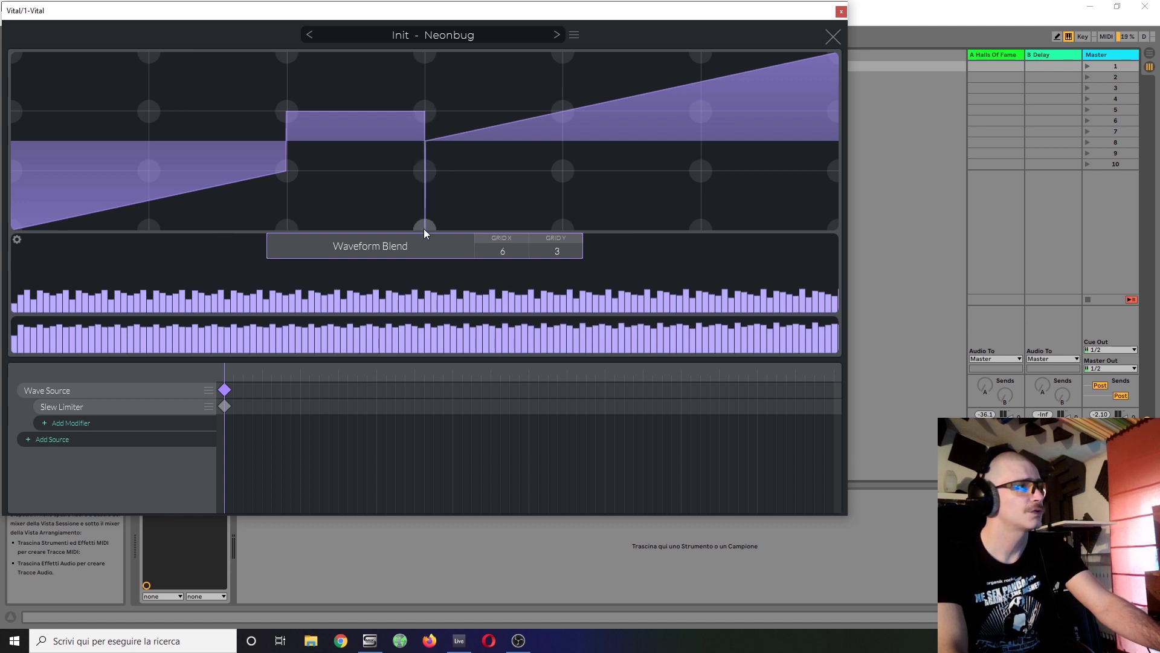
{"action": "left_click_drag", "start_coordinate": [535, 222], "coordinate": [587, 224]}
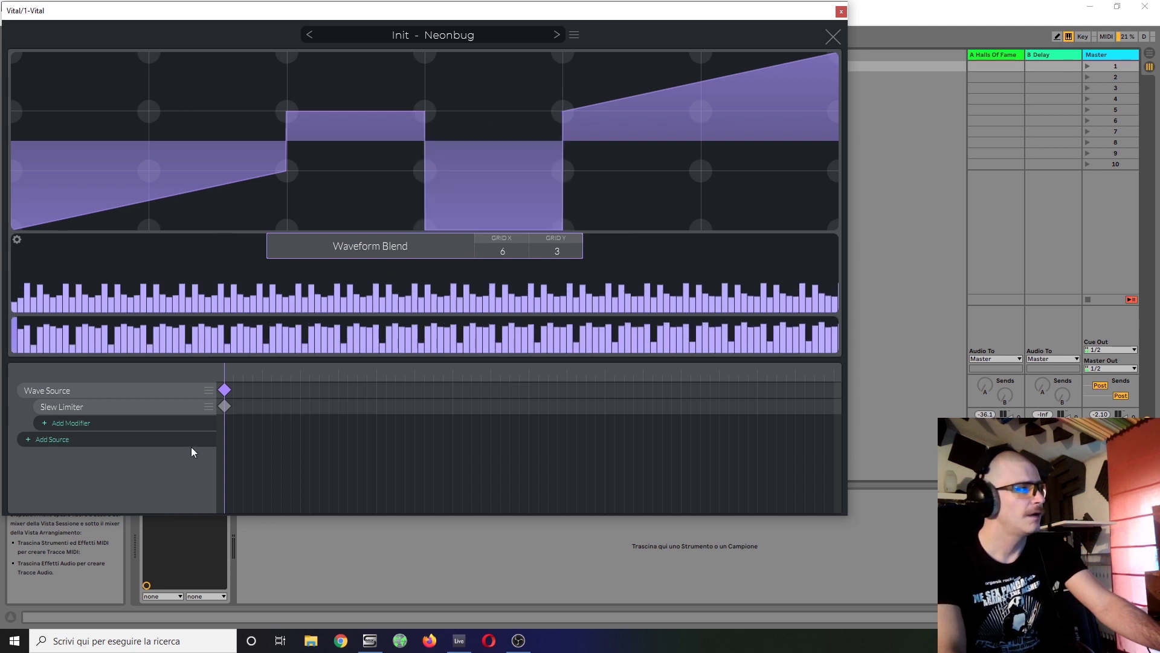
- Set the Slew Limiter's down limit to 0.17 and up limit to 0.145
{"action": "left_click", "coordinate": [224, 406]}
{"action": "left_click_drag", "start_coordinate": [379, 258], "coordinate": [375, 226]}
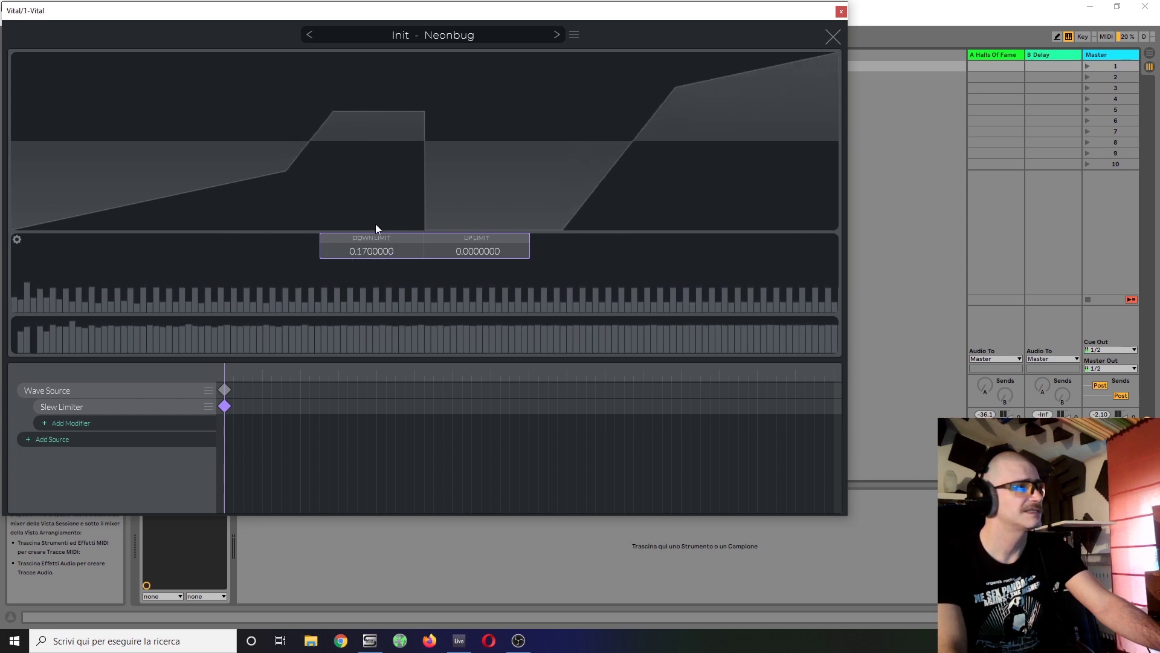
{"action": "left_click_drag", "start_coordinate": [473, 251], "coordinate": [472, 285]}
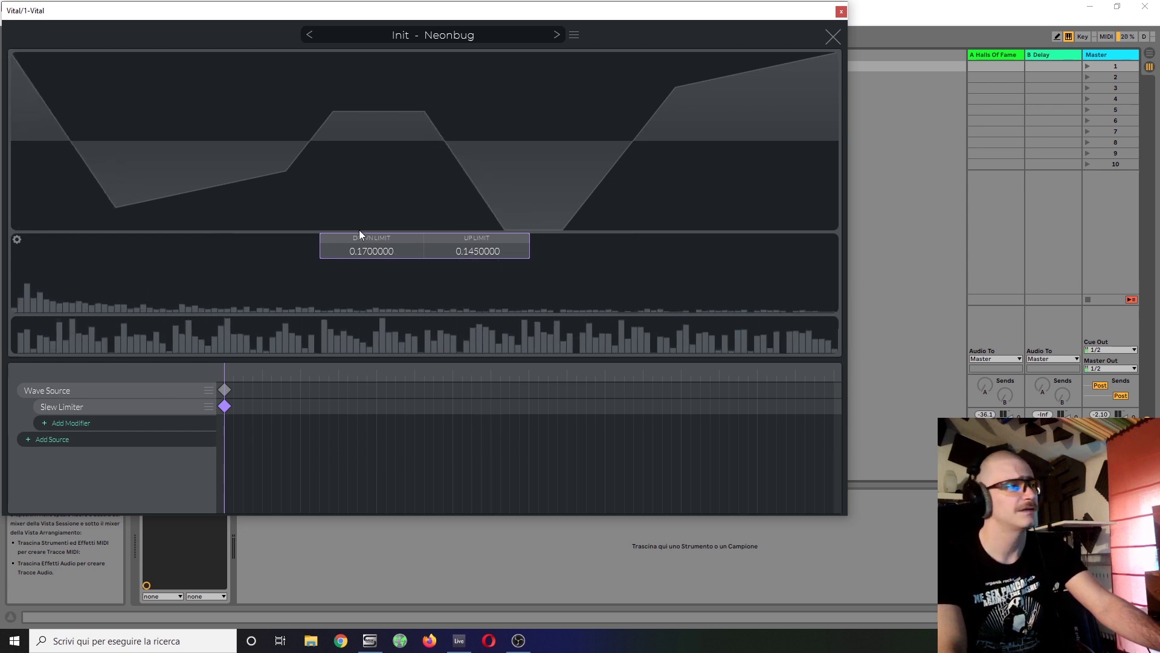
- Set the Wave Source grid to 0 and carve narrow notches into the top plateau
{"action": "left_click", "coordinate": [225, 389]}
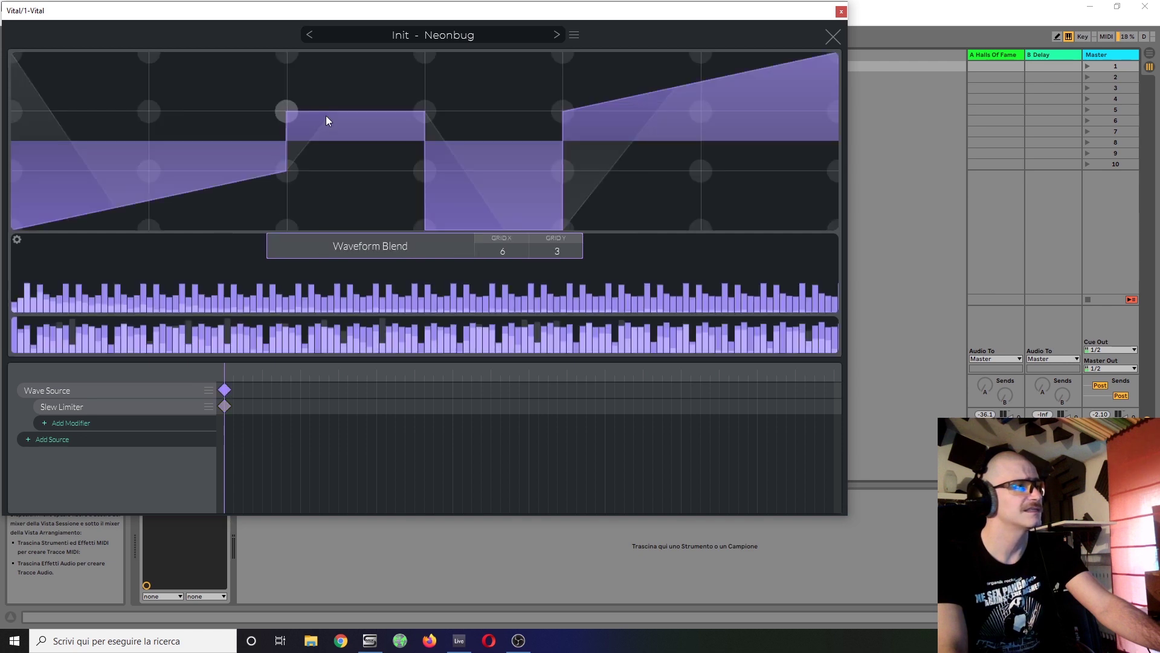
{"action": "left_click_drag", "start_coordinate": [495, 256], "coordinate": [564, 320]}
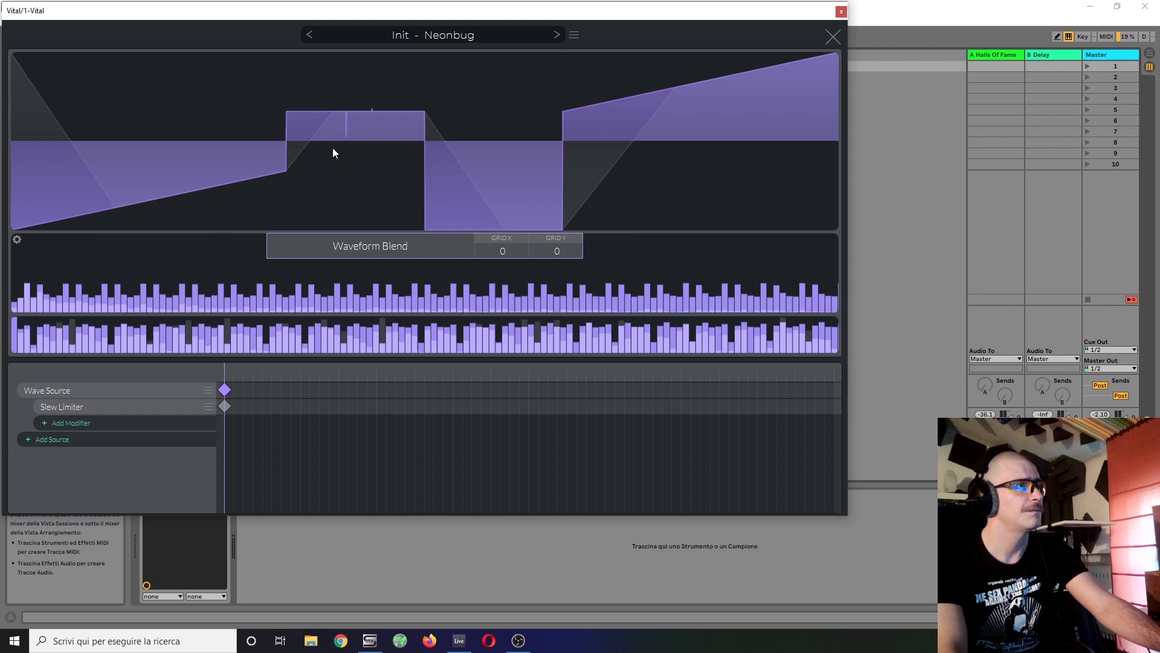
{"action": "left_click", "coordinate": [345, 136]}
{"action": "left_click", "coordinate": [359, 122]}
{"action": "left_click", "coordinate": [369, 126]}
{"action": "left_click", "coordinate": [383, 129]}
{"action": "left_click", "coordinate": [395, 120]}
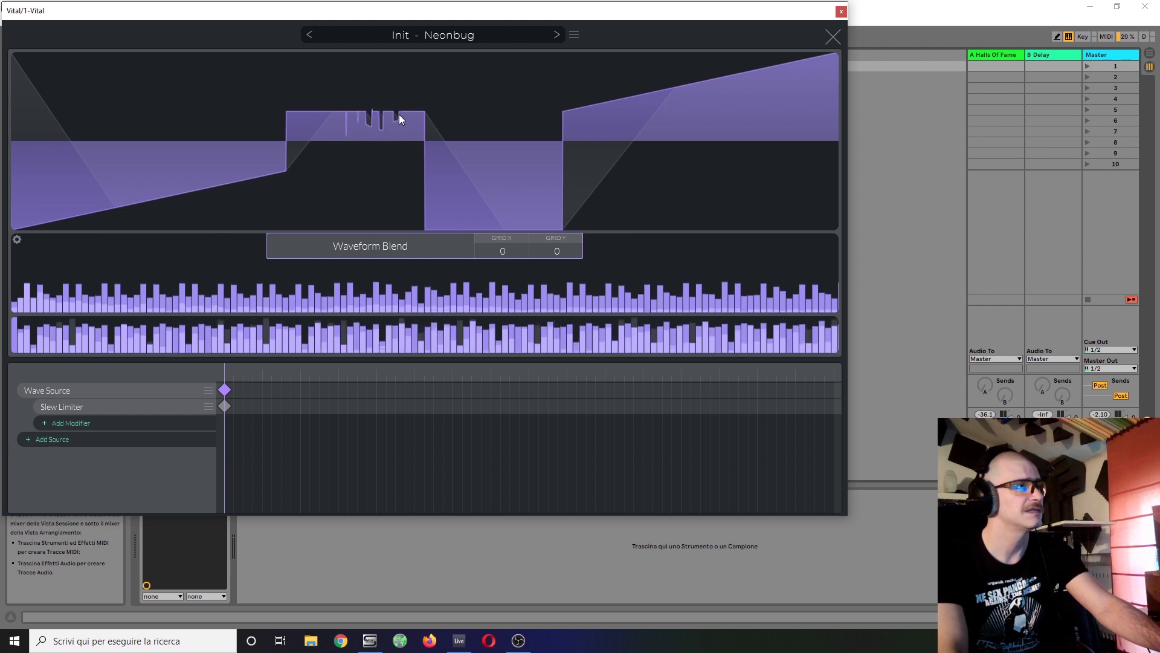
- Scatter thin downward spikes along the wave's left ramp
{"action": "left_click", "coordinate": [200, 191]}
{"action": "left_click", "coordinate": [192, 163]}
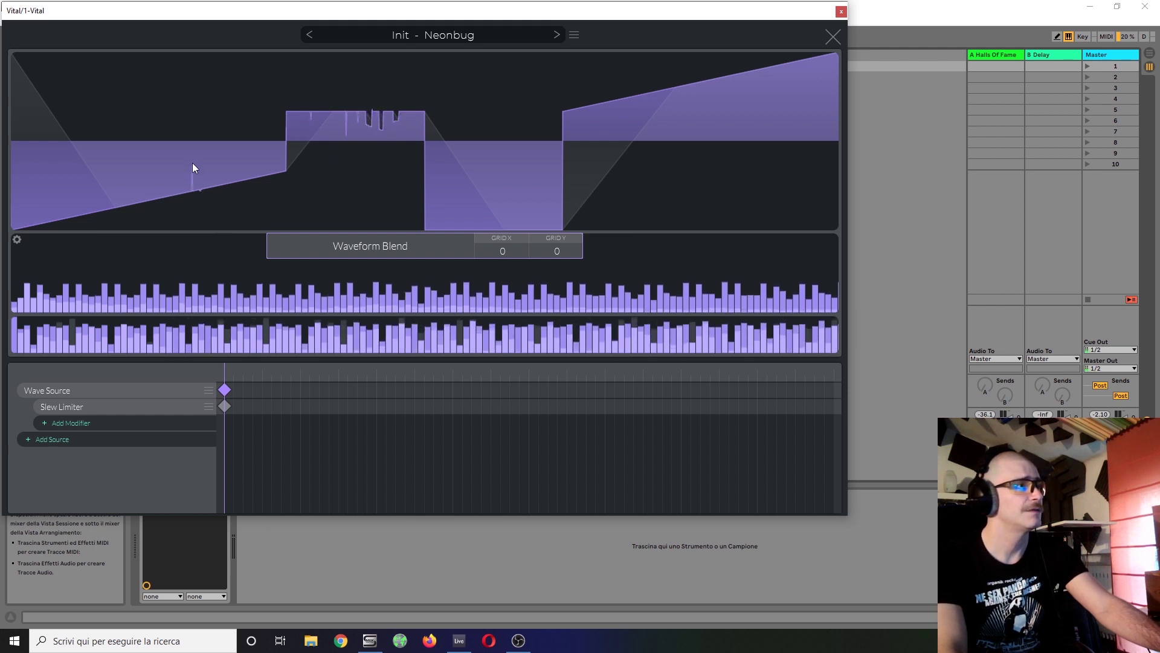
{"action": "left_click", "coordinate": [196, 208]}
{"action": "left_click", "coordinate": [223, 200]}
{"action": "left_click", "coordinate": [155, 216]}
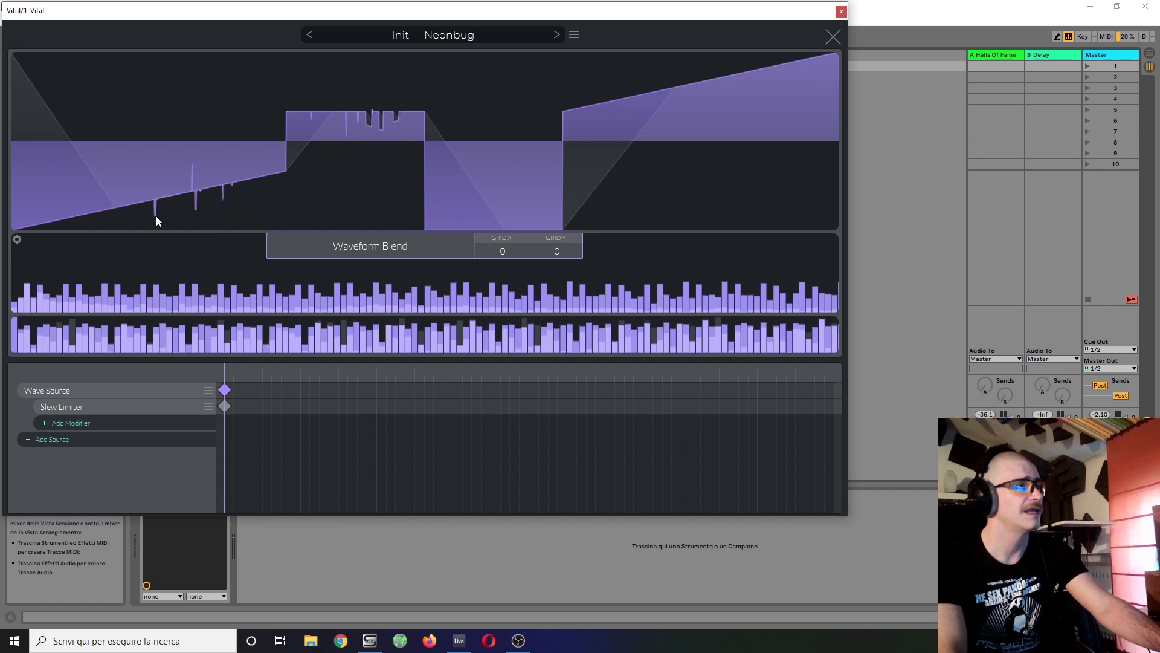
{"action": "left_click", "coordinate": [173, 207]}
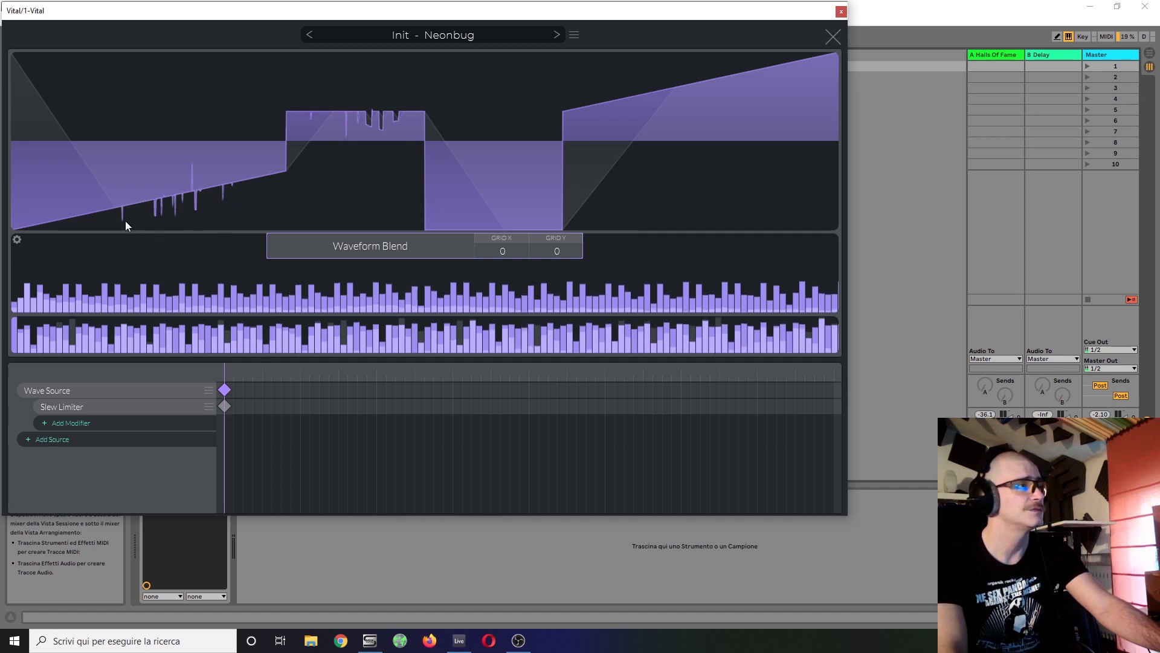
{"action": "left_click", "coordinate": [145, 209]}
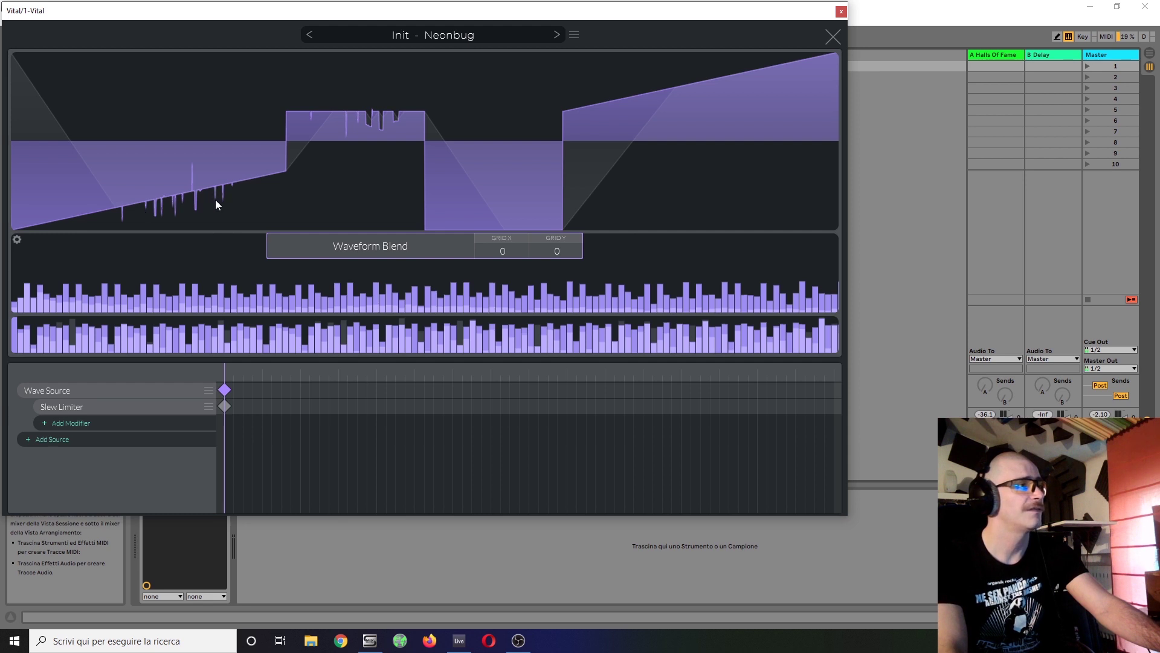
{"action": "left_click", "coordinate": [215, 201]}
{"action": "left_click", "coordinate": [209, 208]}
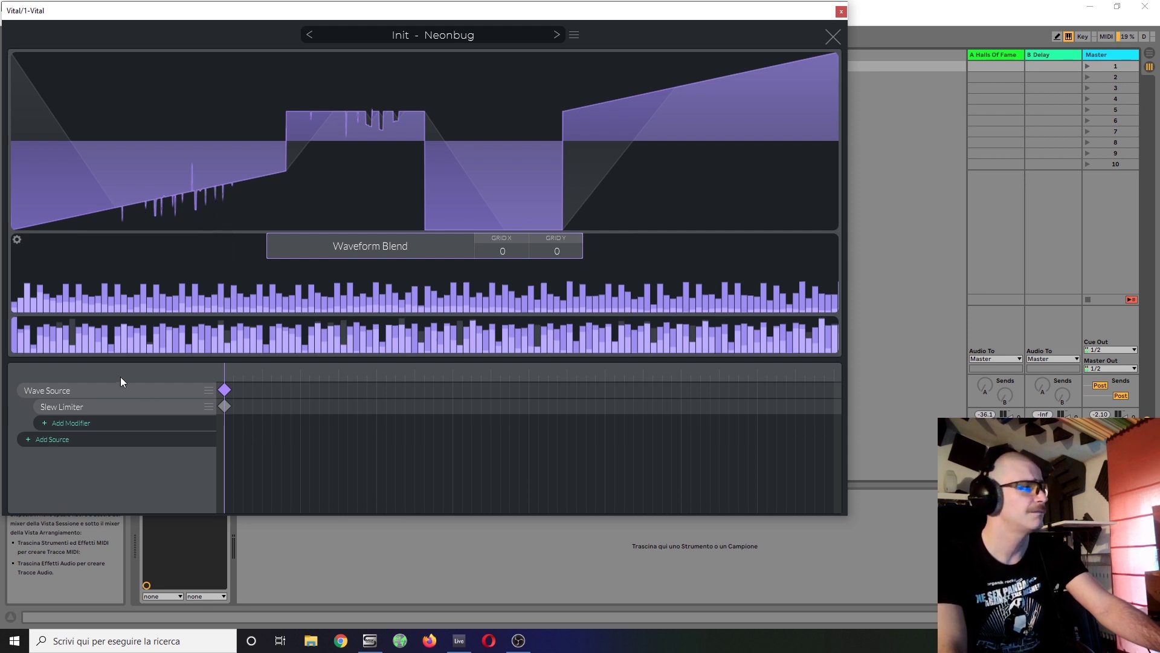
- Reset both Slew Limiter limits to zero
{"action": "left_click", "coordinate": [225, 406]}
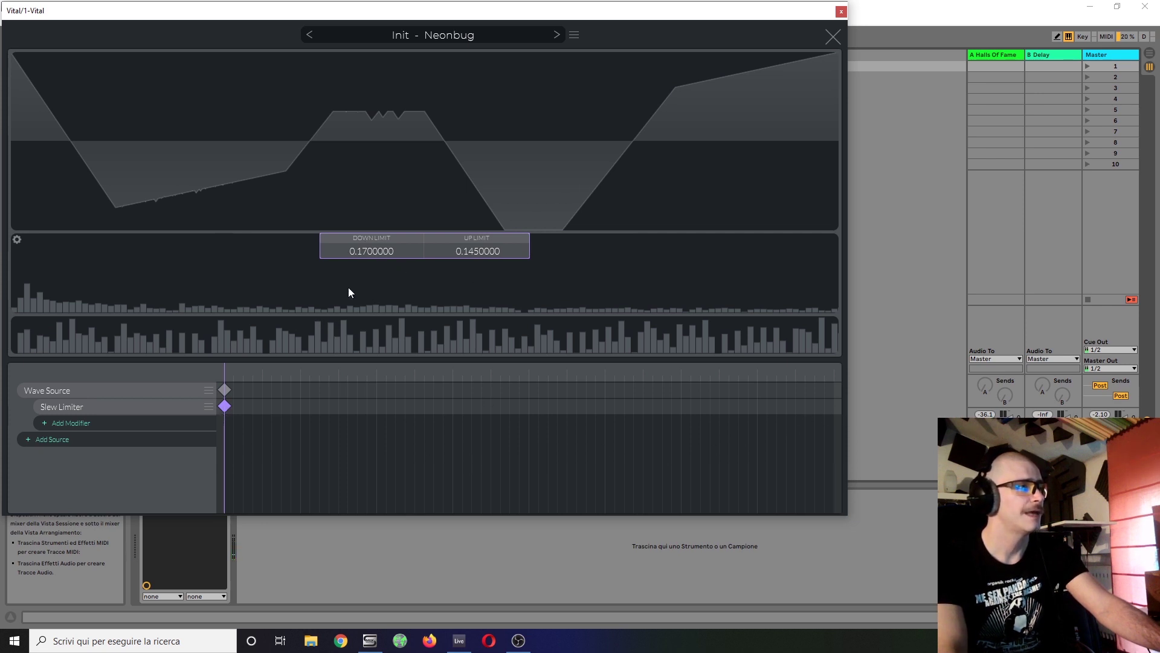
{"action": "double_click", "coordinate": [380, 253]}
{"action": "double_click", "coordinate": [492, 253]}
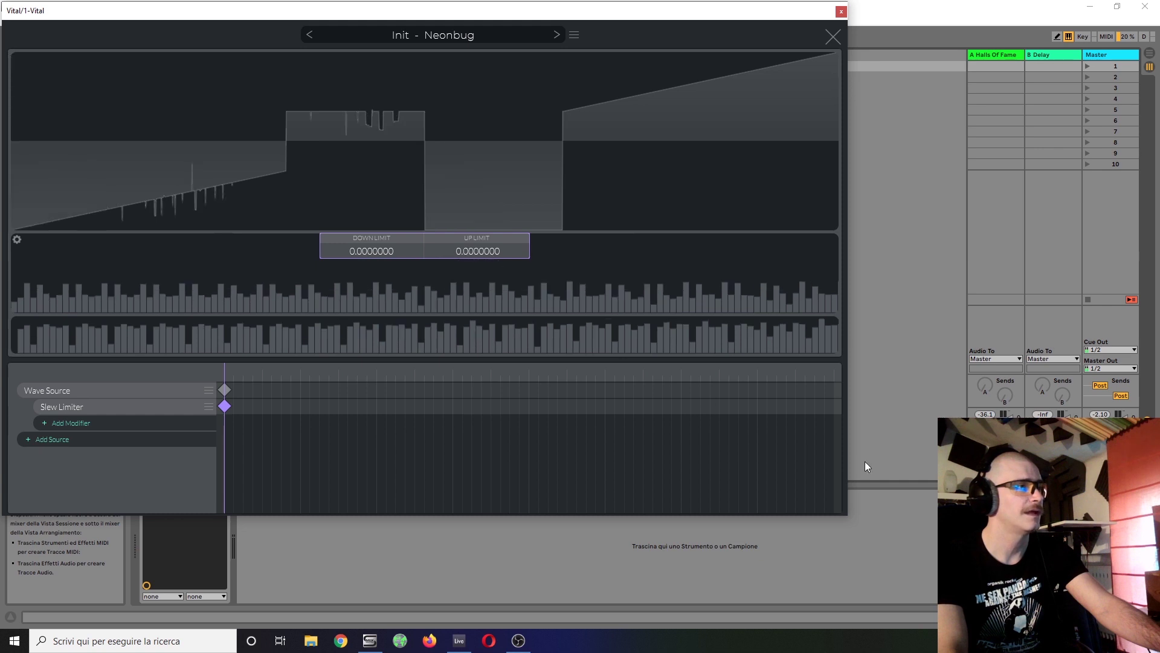
- Add a Slew Limiter end keyframe with Down Limit 0.31 and Up Limit 0.49, then preview frames
{"action": "right_click", "coordinate": [836, 408]}
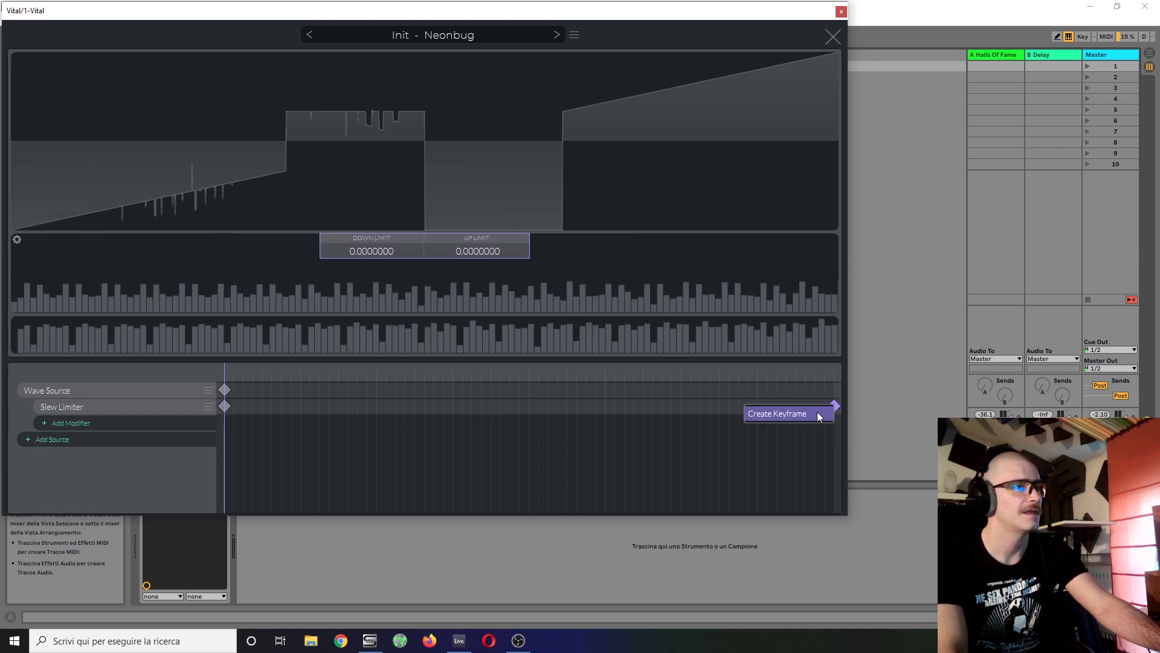
{"action": "left_click", "coordinate": [780, 413]}
{"action": "left_click_drag", "start_coordinate": [382, 244], "coordinate": [400, 264]}
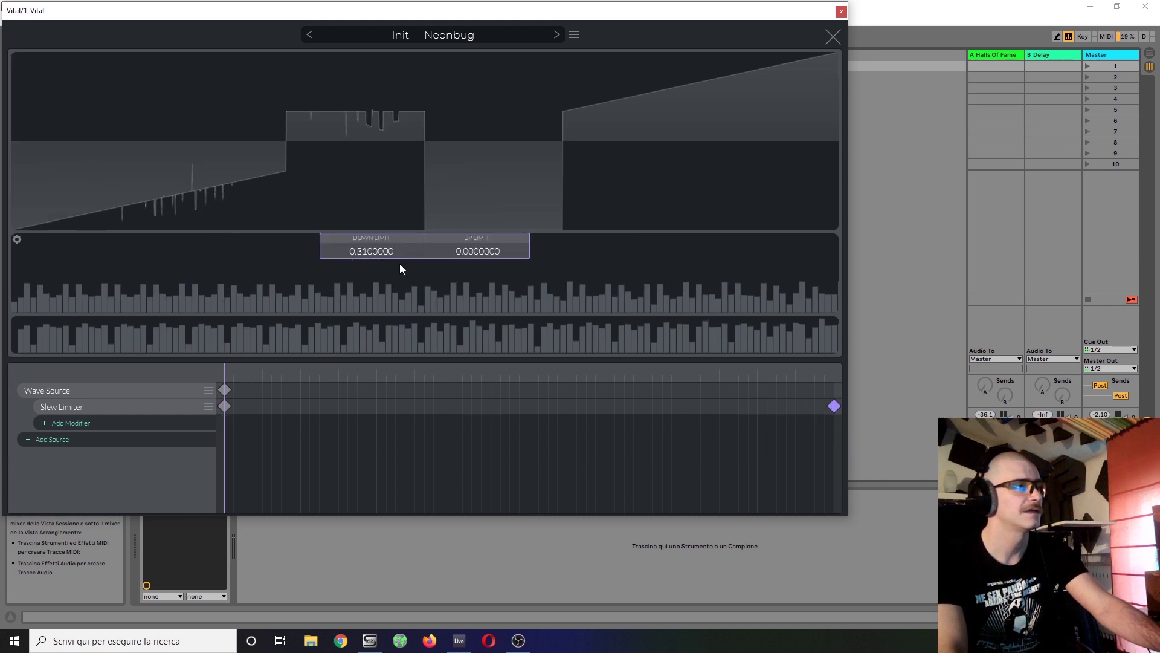
{"action": "left_click_drag", "start_coordinate": [499, 235], "coordinate": [526, 213]}
{"action": "left_click", "coordinate": [832, 33]}
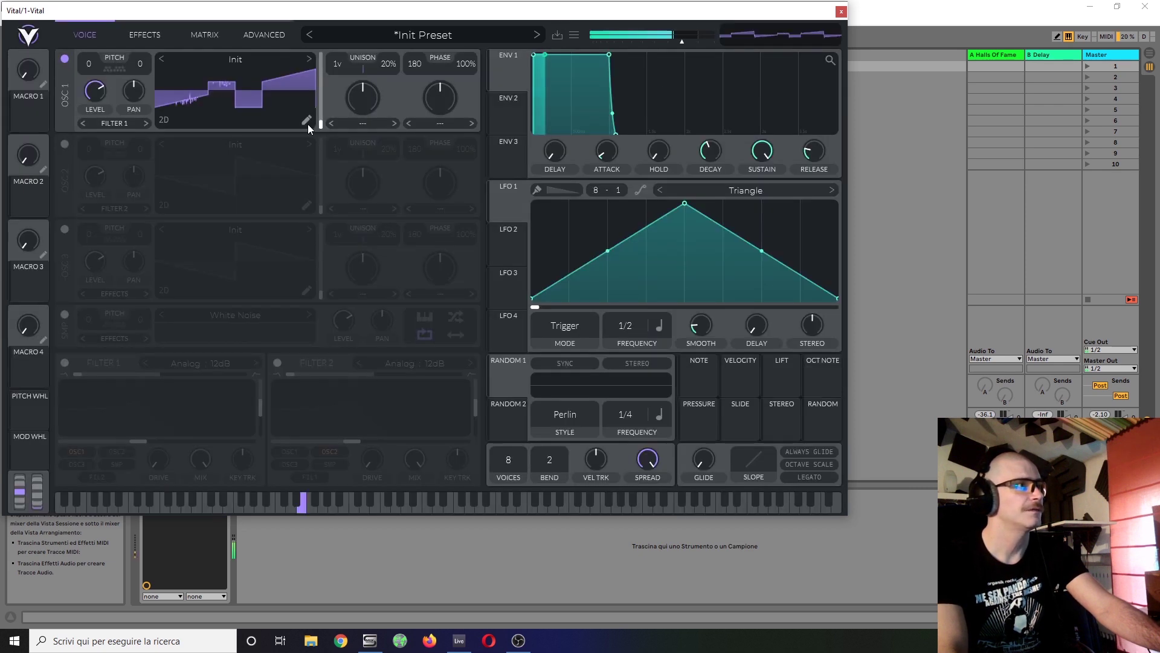
{"action": "mouse_move", "coordinate": [321, 123]}
{"action": "left_mouse_down"}
{"action": "mouse_move", "coordinate": [346, 56]}
{"action": "mouse_move", "coordinate": [339, 119]}
{"action": "mouse_move", "coordinate": [329, 91]}
{"action": "mouse_move", "coordinate": [363, 28]}
{"action": "mouse_move", "coordinate": [303, 114]}
{"action": "left_mouse_up"}
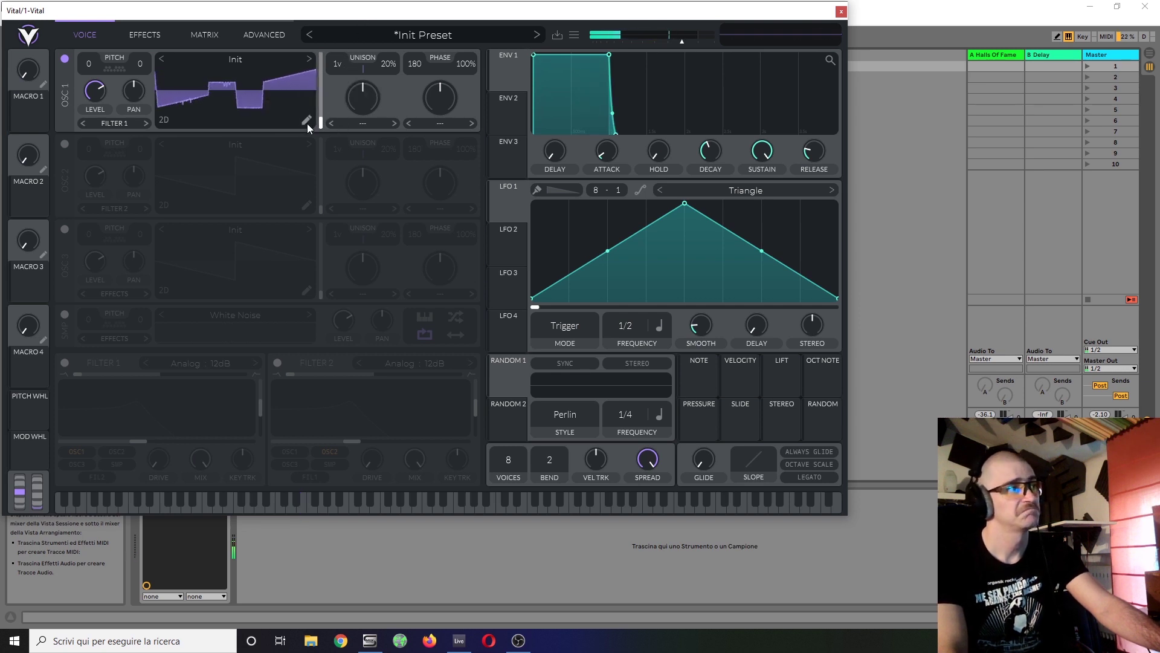
- Swap the Slew Limiter for a Wave Folder and set the Wave Source's Grid X to 7
{"action": "left_click", "coordinate": [306, 121]}
{"action": "left_click", "coordinate": [207, 406]}
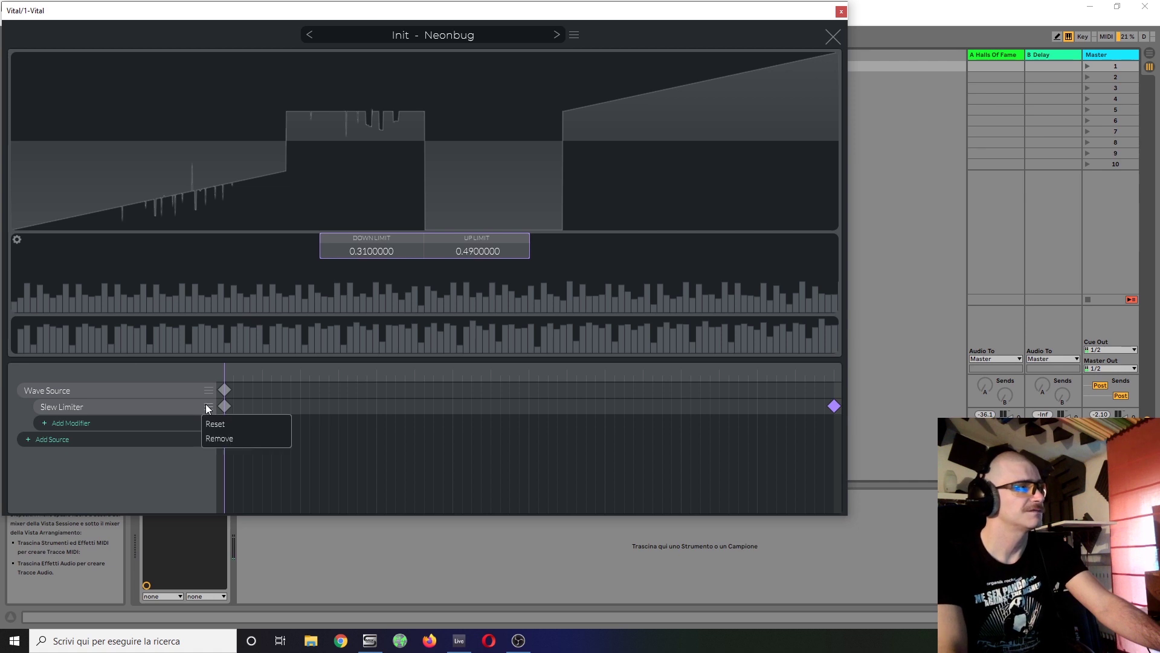
{"action": "left_click", "coordinate": [212, 436]}
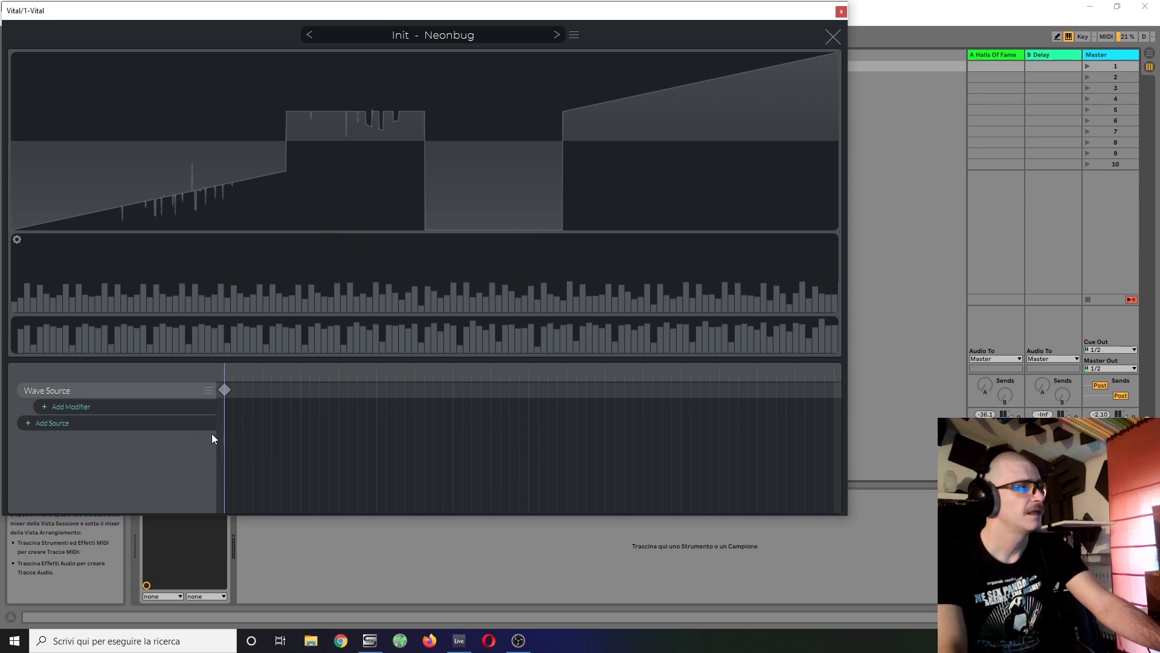
{"action": "left_click", "coordinate": [201, 400]}
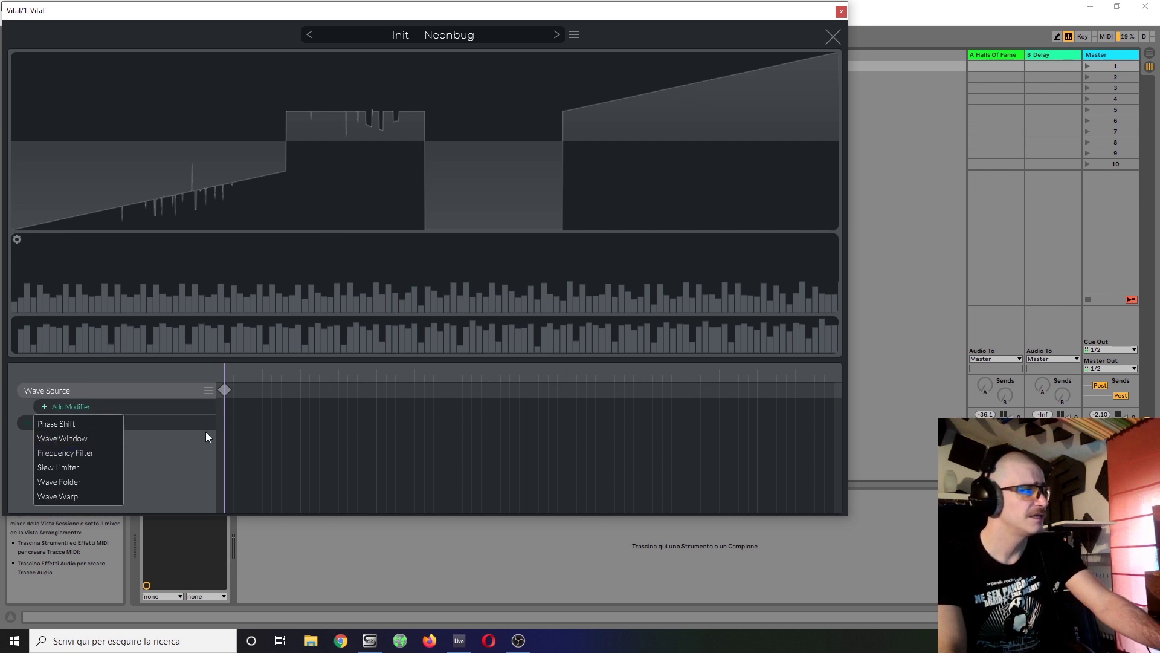
{"action": "left_click", "coordinate": [82, 481]}
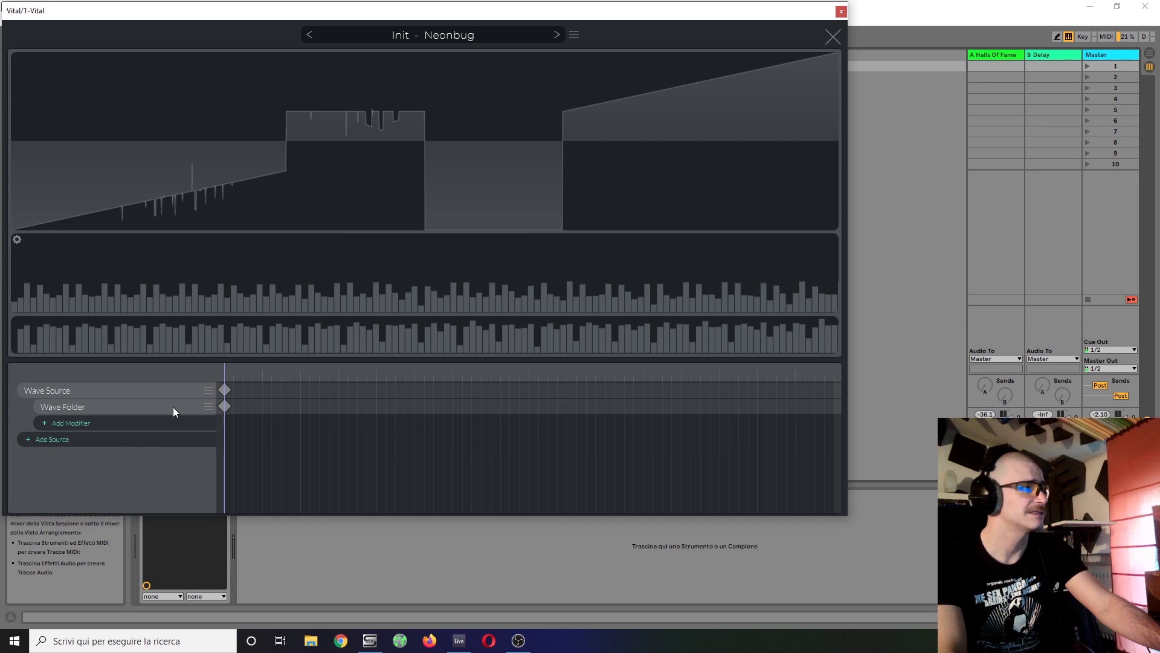
{"action": "left_click", "coordinate": [222, 392]}
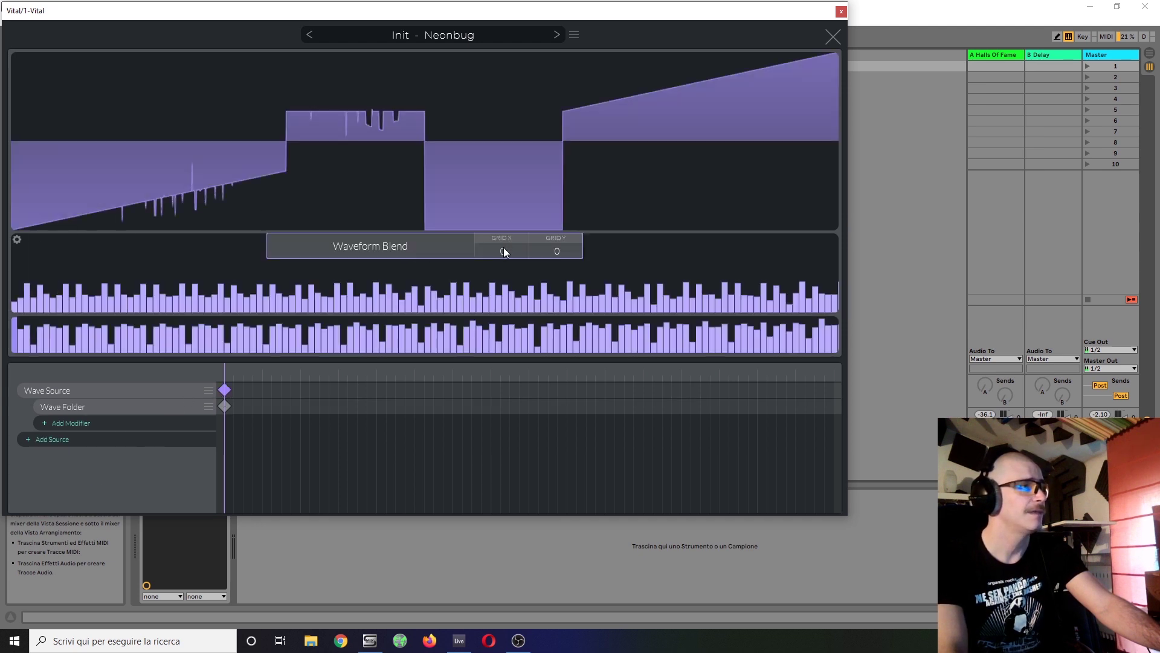
{"action": "left_click_drag", "start_coordinate": [506, 252], "coordinate": [557, 248]}
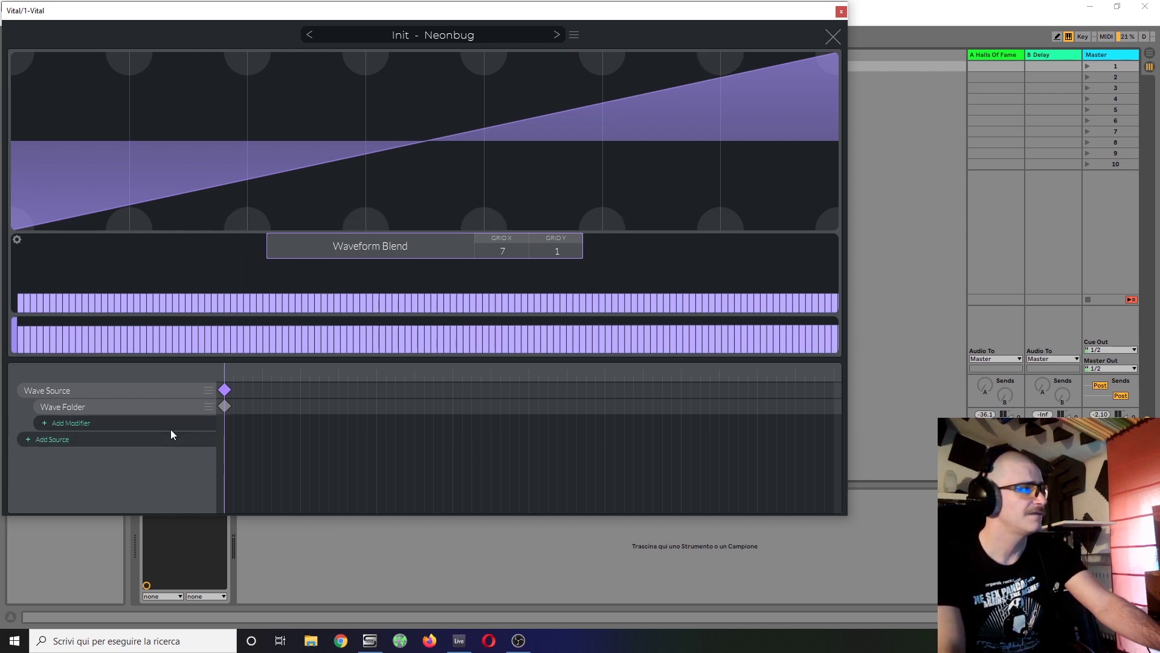
- Add a Wave Folder end keyframe with raised Multiply and preview the folding across frames
{"action": "left_click", "coordinate": [225, 408]}
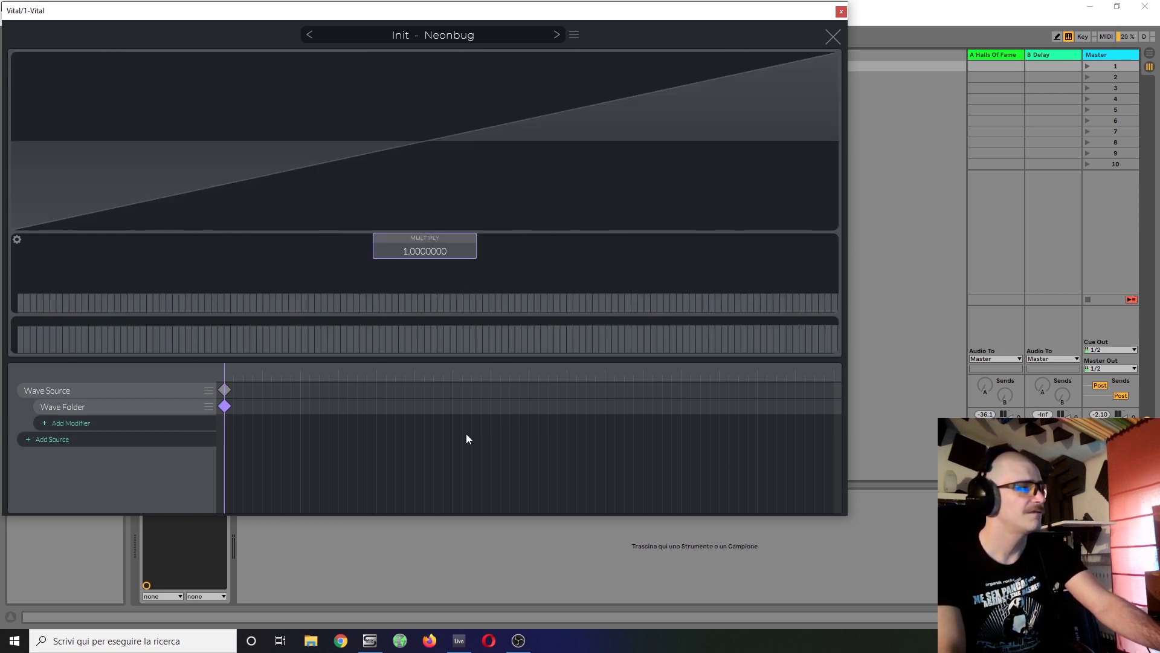
{"action": "right_click", "coordinate": [841, 406]}
{"action": "left_click", "coordinate": [817, 418]}
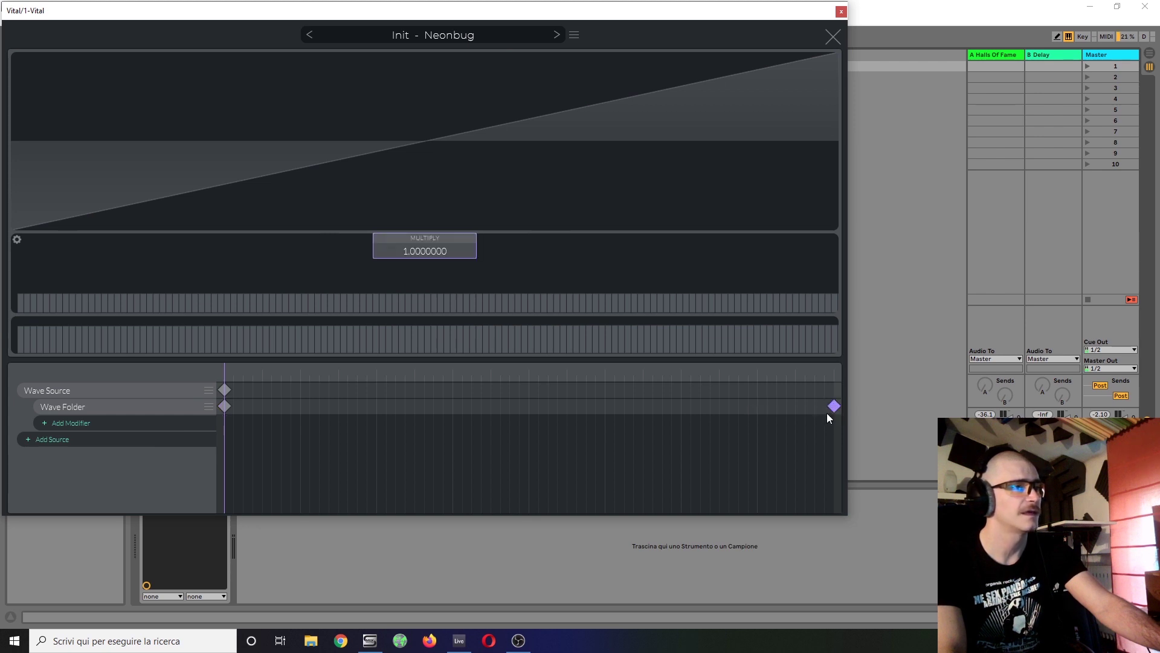
{"action": "left_click_drag", "start_coordinate": [834, 410], "coordinate": [853, 409]}
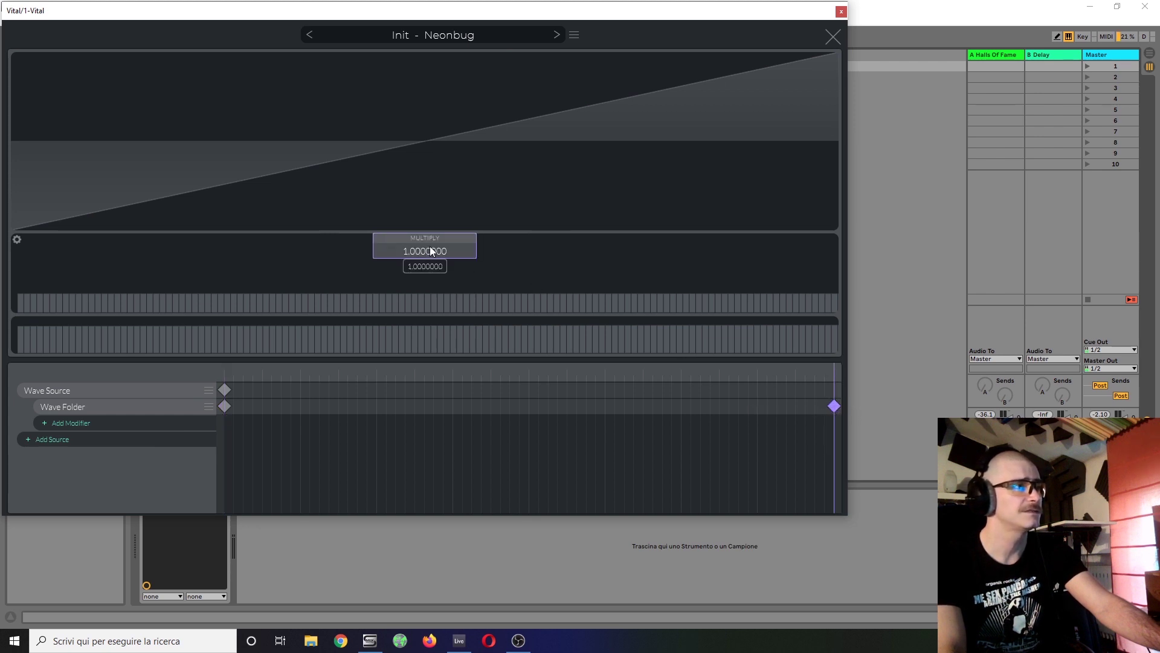
{"action": "mouse_move", "coordinate": [430, 245]}
{"action": "left_mouse_down"}
{"action": "mouse_move", "coordinate": [518, 151]}
{"action": "mouse_move", "coordinate": [423, 245]}
{"action": "mouse_move", "coordinate": [438, 248]}
{"action": "left_mouse_up"}
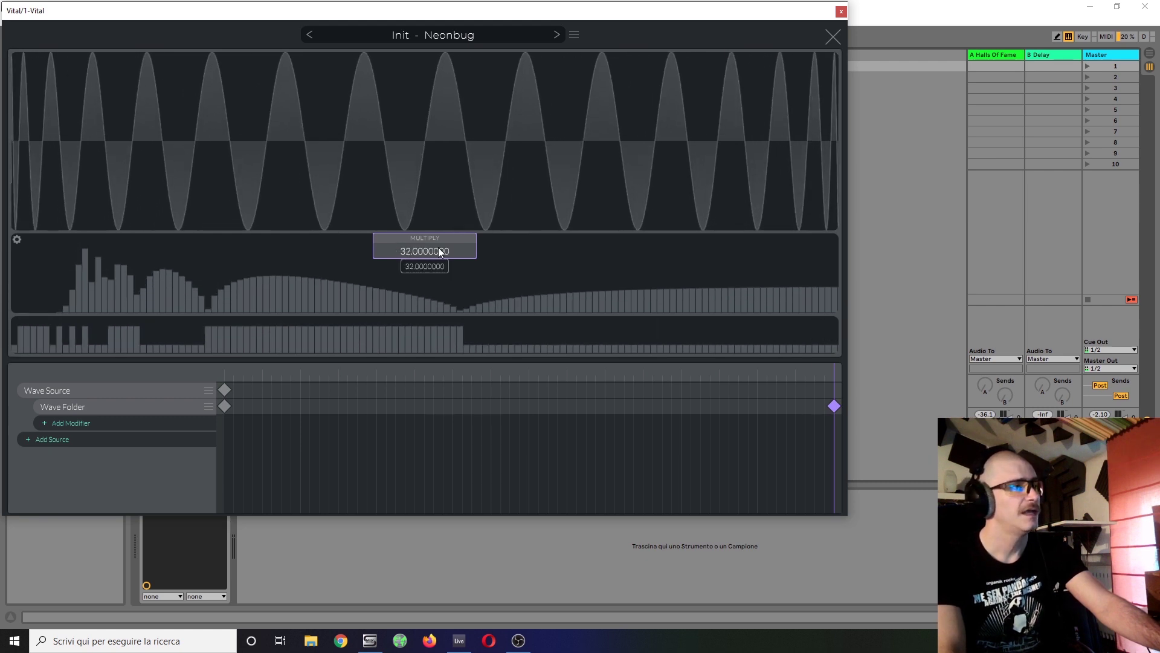
{"action": "left_click", "coordinate": [832, 36]}
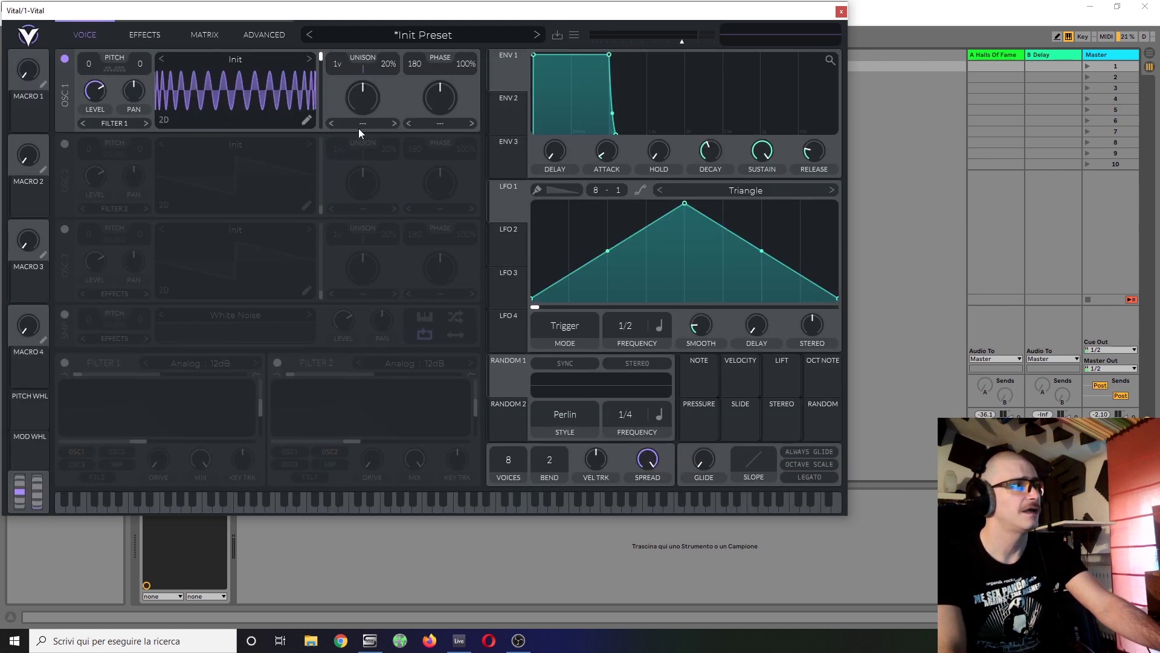
{"action": "left_click_drag", "start_coordinate": [319, 49], "coordinate": [364, 226]}
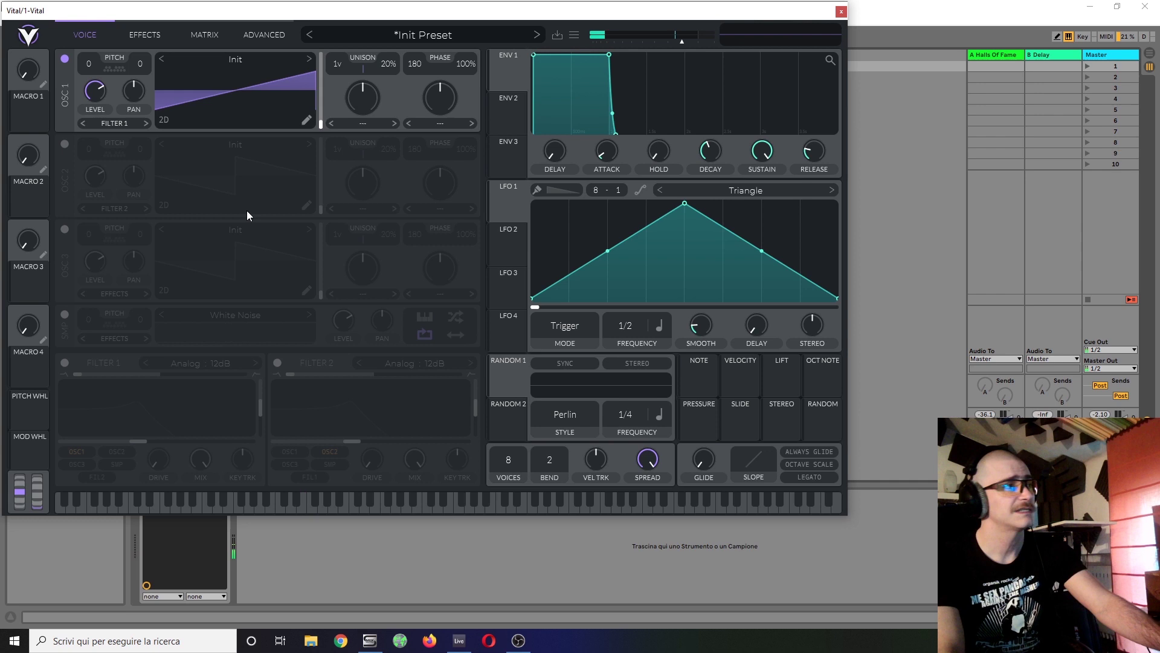
- Lower the end keyframe's Multiply to 4.875 for a sine-like last frame and preview it
{"action": "left_click", "coordinate": [307, 121]}
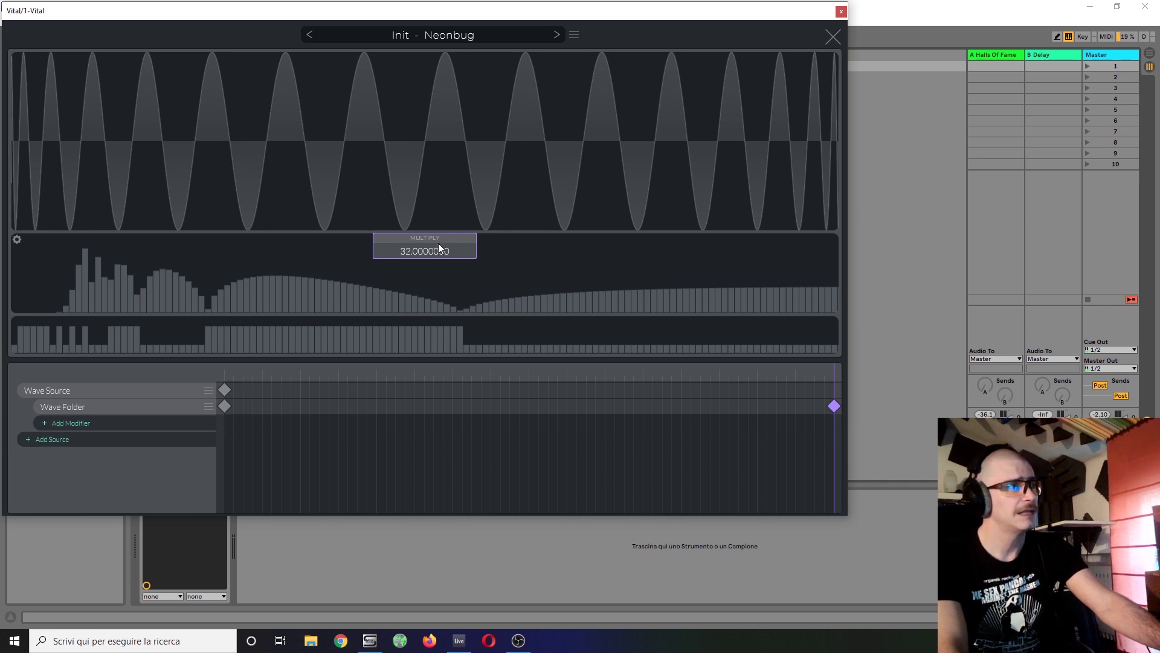
{"action": "left_click_drag", "start_coordinate": [423, 252], "coordinate": [424, 354]}
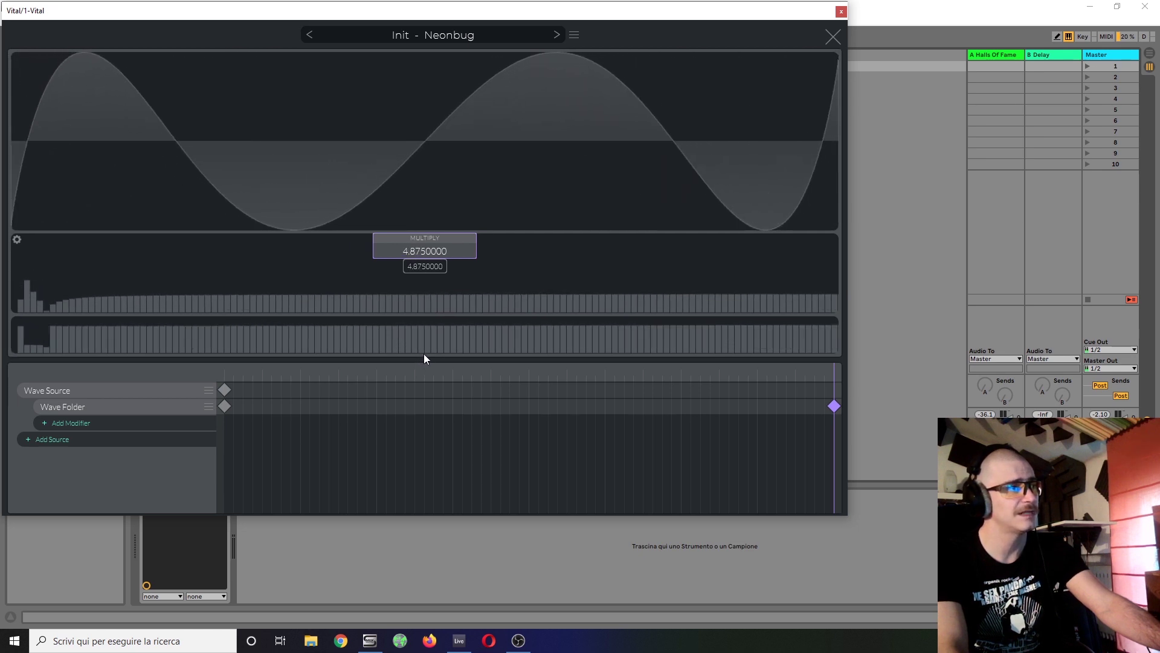
{"action": "left_click", "coordinate": [833, 37]}
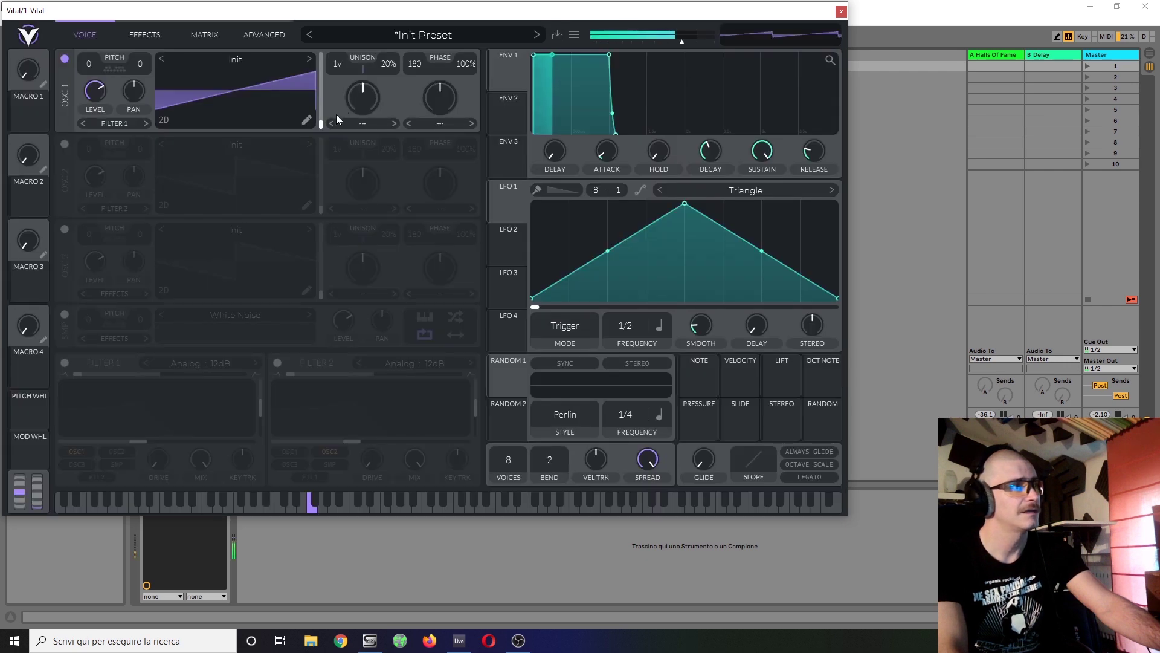
{"action": "left_click_drag", "start_coordinate": [320, 124], "coordinate": [365, 115]}
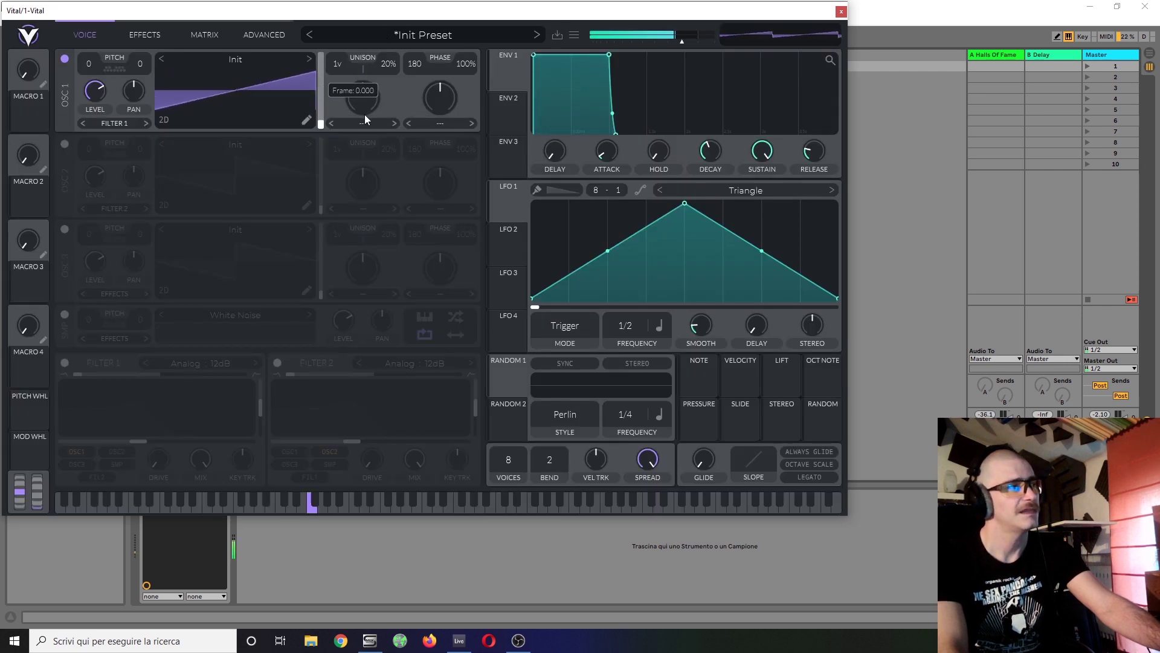
{"action": "left_click", "coordinate": [308, 121]}
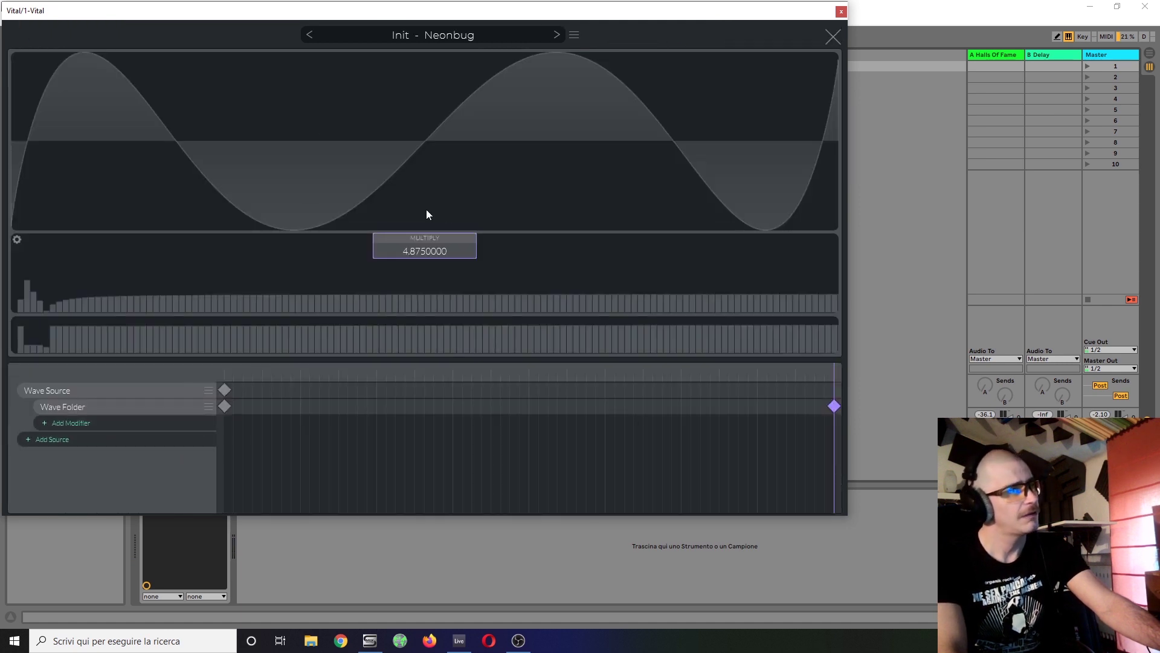
- Add a Wave Warp modifier with a keyframe at the end of its row
{"action": "left_click", "coordinate": [45, 424]}
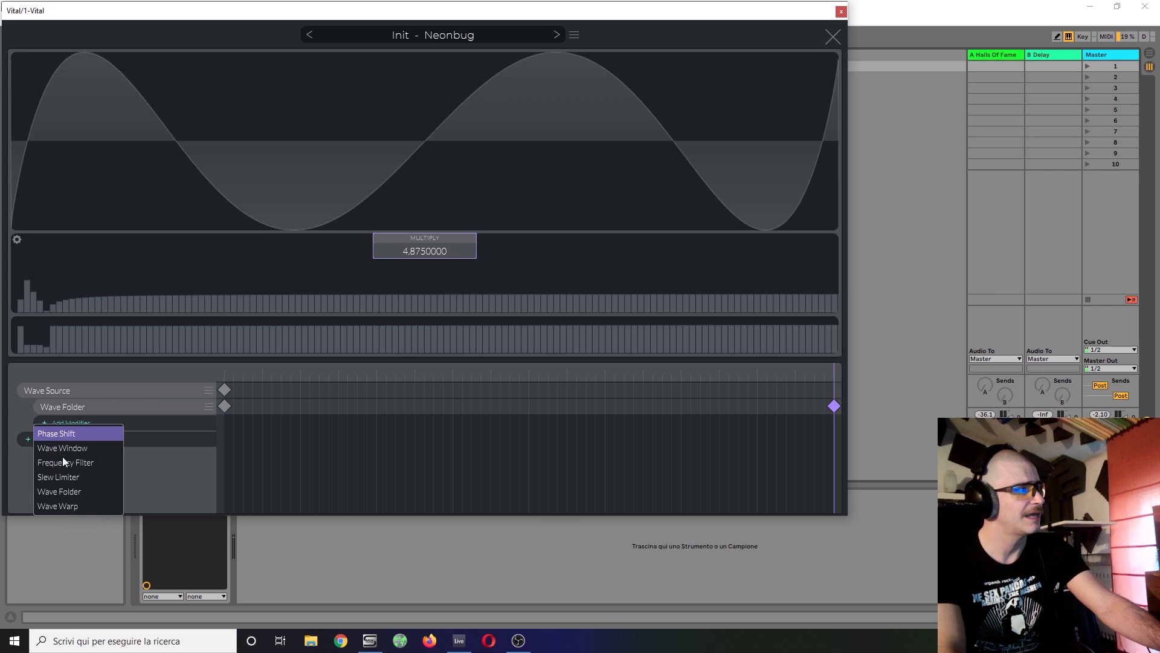
{"action": "left_click", "coordinate": [82, 509]}
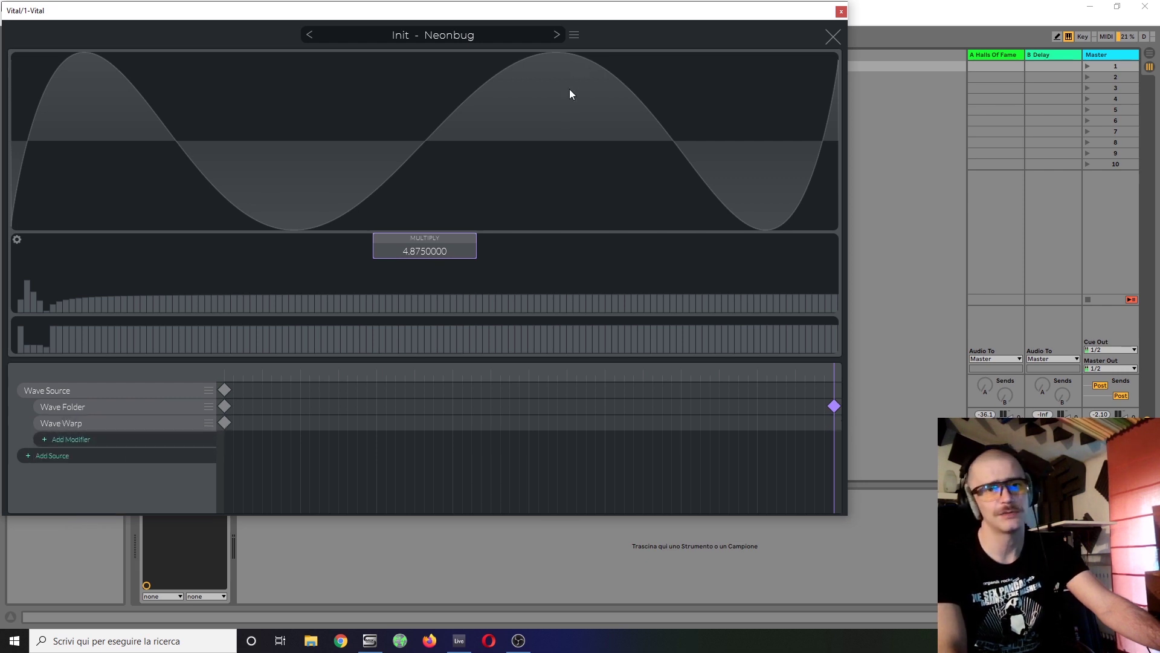
{"action": "left_click", "coordinate": [224, 423]}
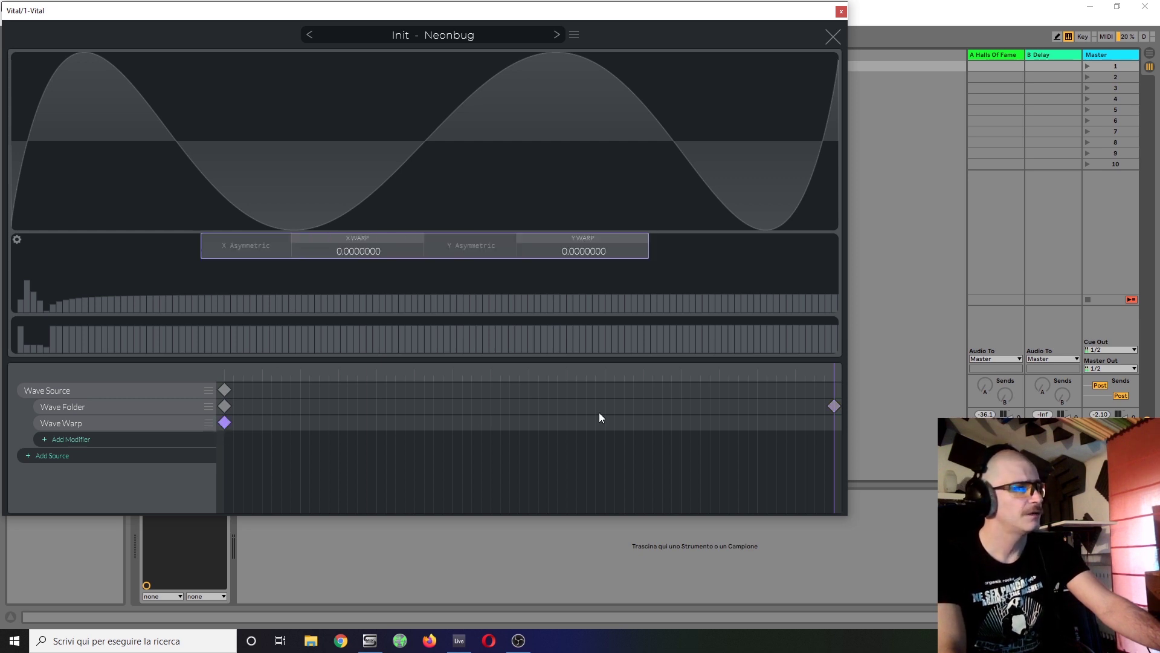
{"action": "right_click", "coordinate": [835, 423]}
{"action": "left_click", "coordinate": [817, 433]}
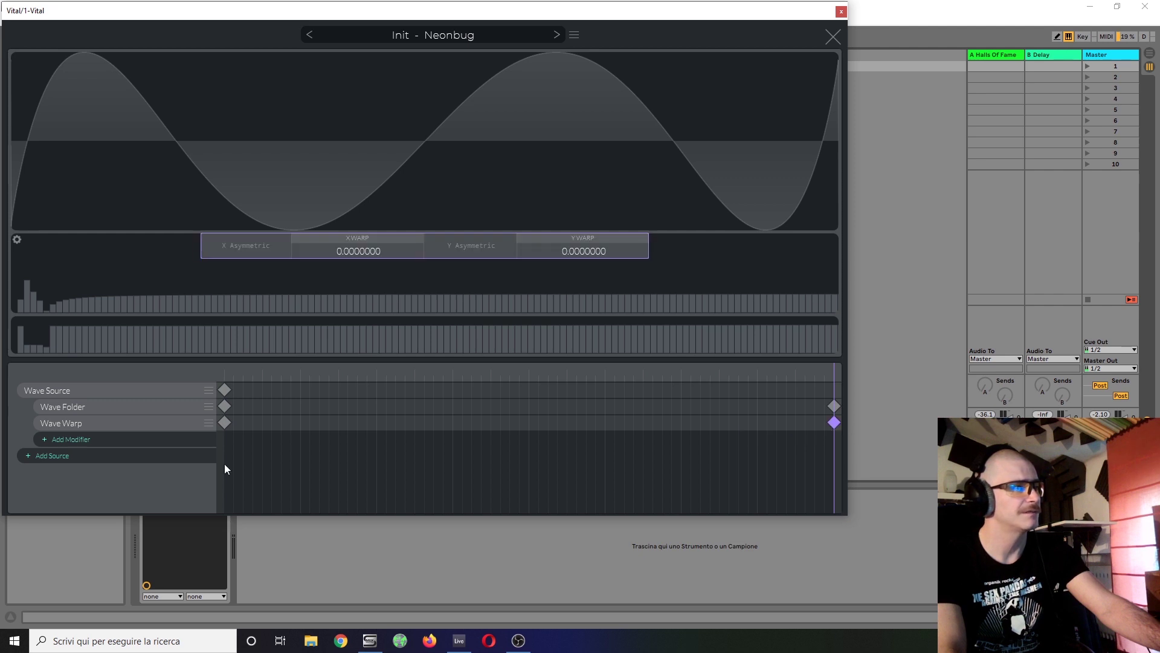
{"action": "left_click", "coordinate": [225, 423]}
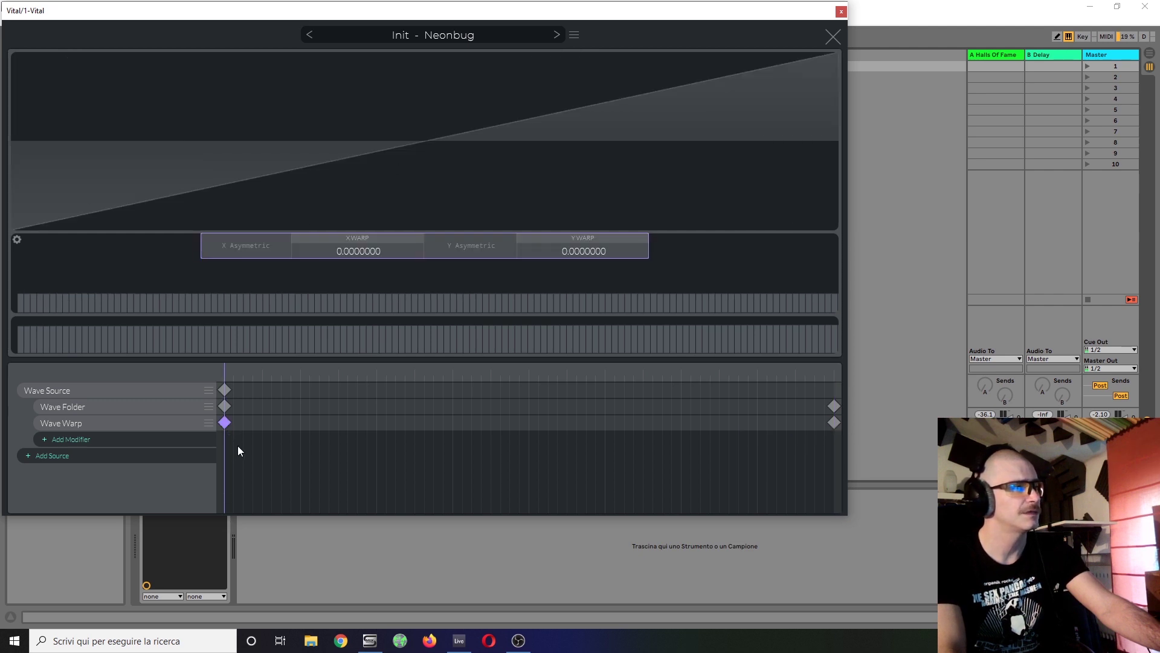
{"action": "left_click", "coordinate": [835, 423]}
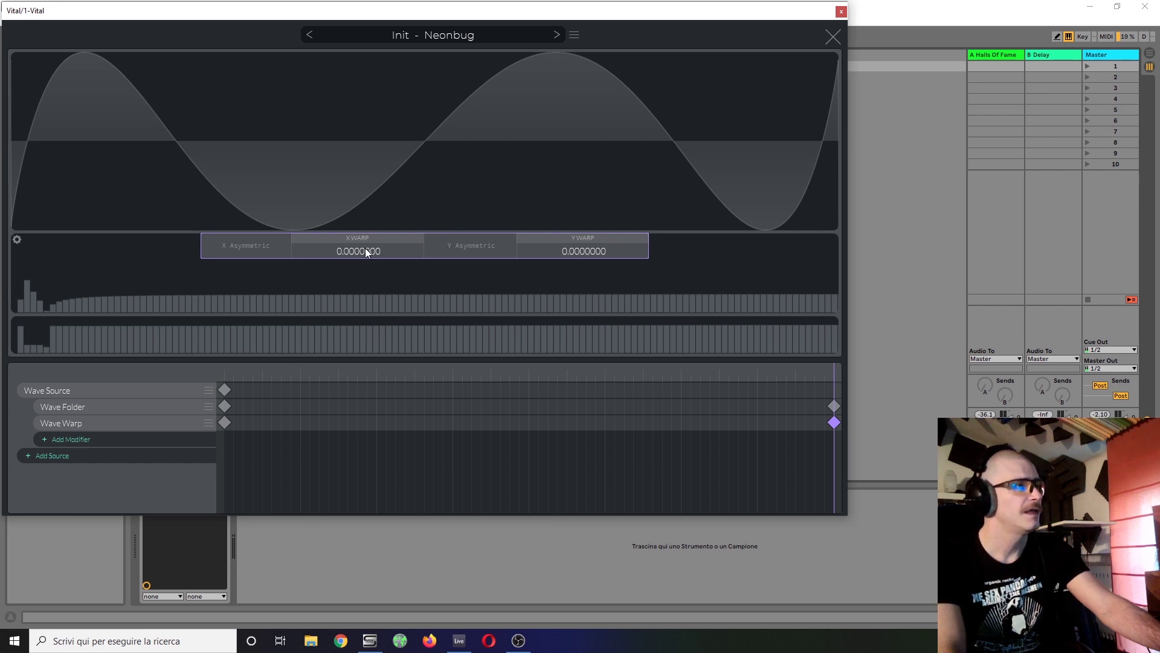
- On the end keyframe, set a negative asymmetric X warp and raise the Y warp
{"action": "mouse_move", "coordinate": [365, 248]}
{"action": "left_mouse_down"}
{"action": "mouse_move", "coordinate": [373, 227]}
{"action": "mouse_move", "coordinate": [372, 244]}
{"action": "left_mouse_up"}
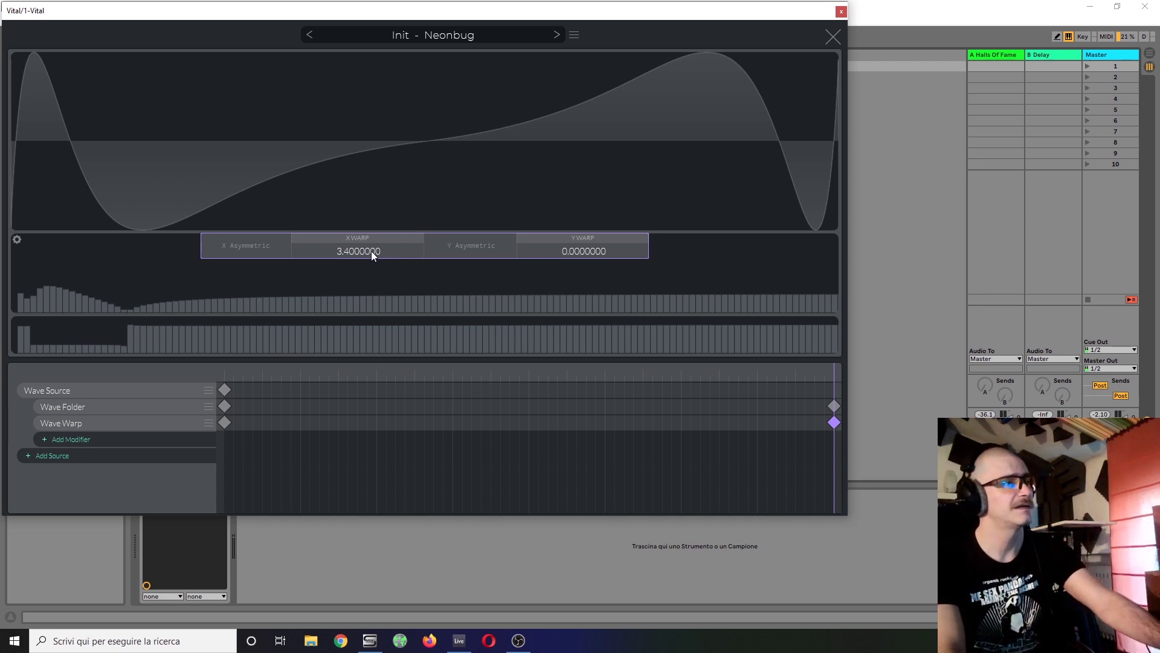
{"action": "left_click_drag", "start_coordinate": [371, 252], "coordinate": [377, 224]}
{"action": "left_click", "coordinate": [237, 244]}
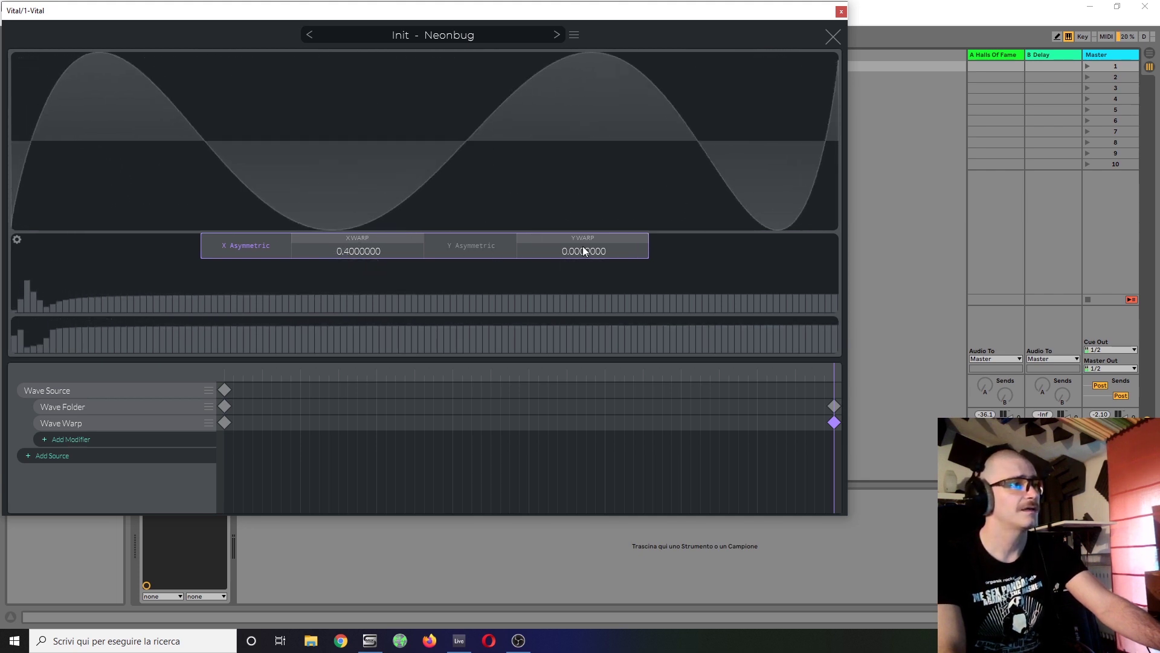
{"action": "mouse_move", "coordinate": [584, 249]}
{"action": "left_mouse_down"}
{"action": "mouse_move", "coordinate": [594, 223]}
{"action": "mouse_move", "coordinate": [590, 265]}
{"action": "mouse_move", "coordinate": [589, 244]}
{"action": "mouse_move", "coordinate": [607, 225]}
{"action": "mouse_move", "coordinate": [598, 264]}
{"action": "left_mouse_up"}
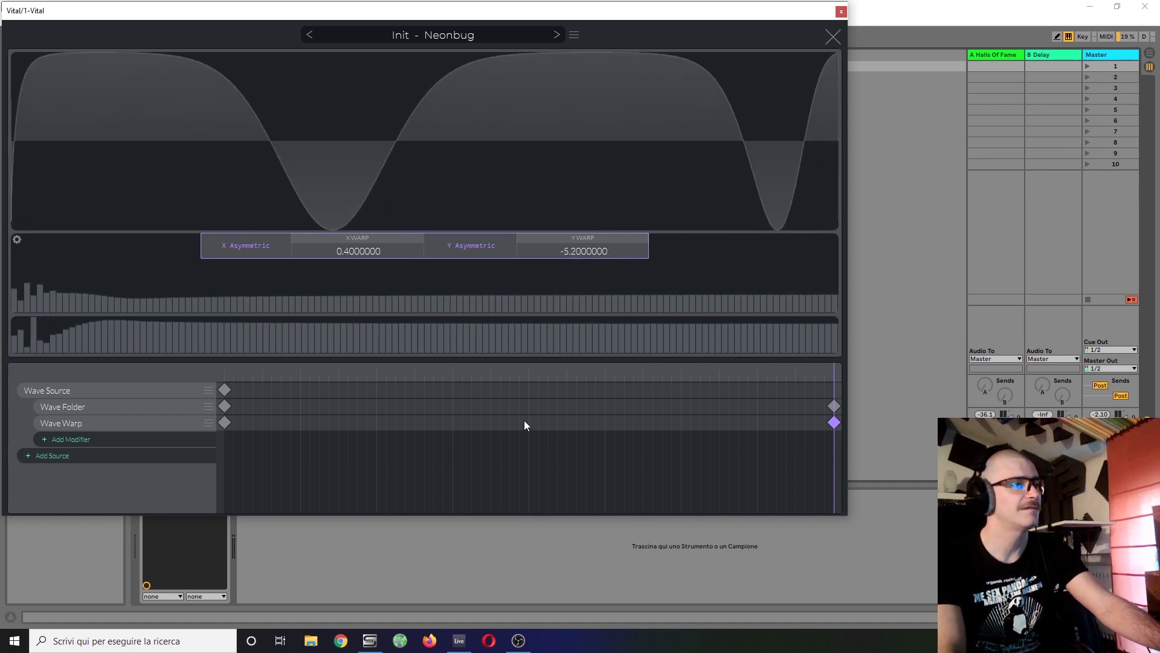
- Add a mid Wave Warp keyframe with X warp -7.6031250 and Y asymmetry off
{"action": "right_click", "coordinate": [524, 423]}
{"action": "left_click", "coordinate": [550, 431]}
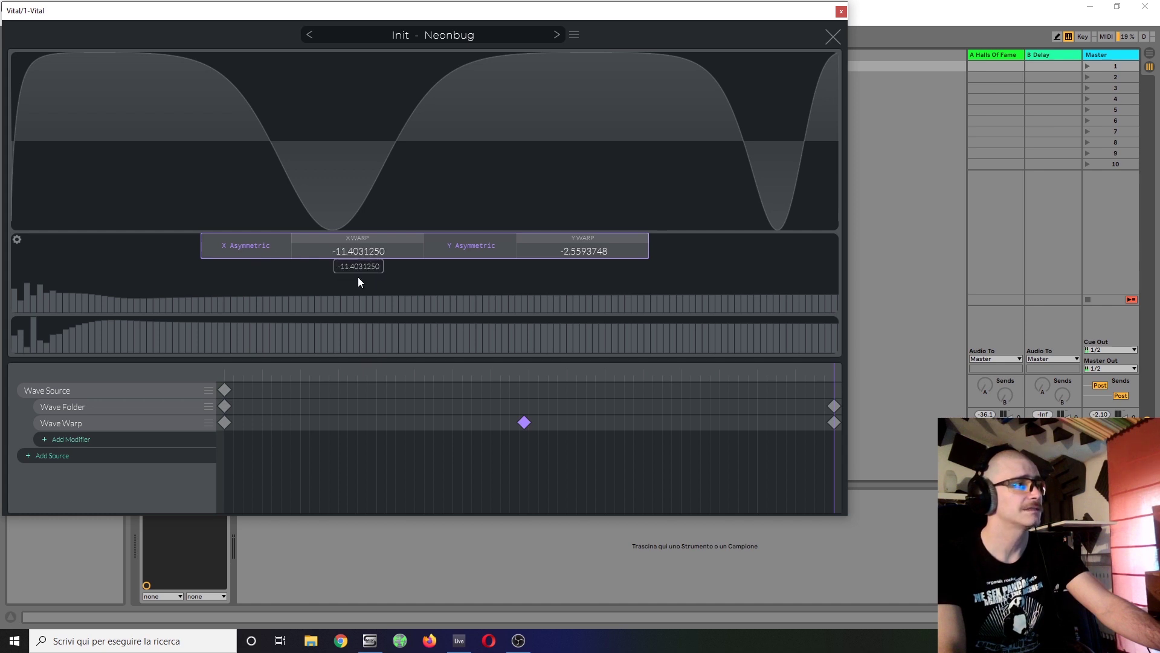
{"action": "left_click_drag", "start_coordinate": [370, 251], "coordinate": [459, 253]}
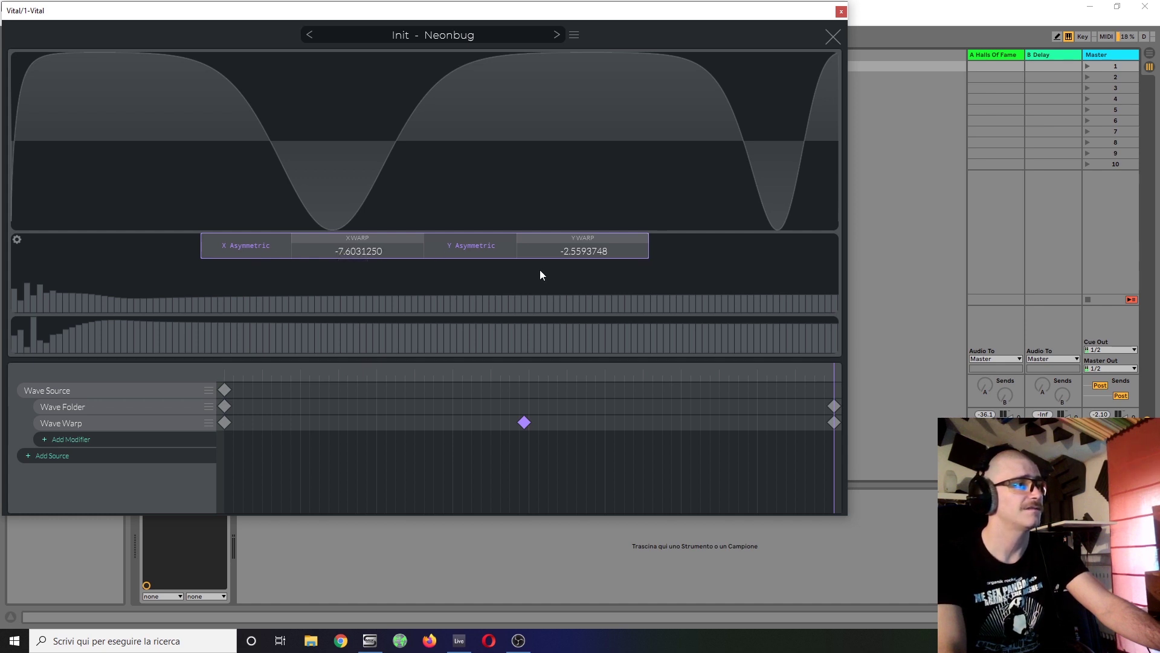
{"action": "left_click", "coordinate": [481, 245]}
- Preview the warp by sweeping OSC 1's wavetable frames, then reopen the wavetable editor
{"action": "left_click", "coordinate": [826, 36]}
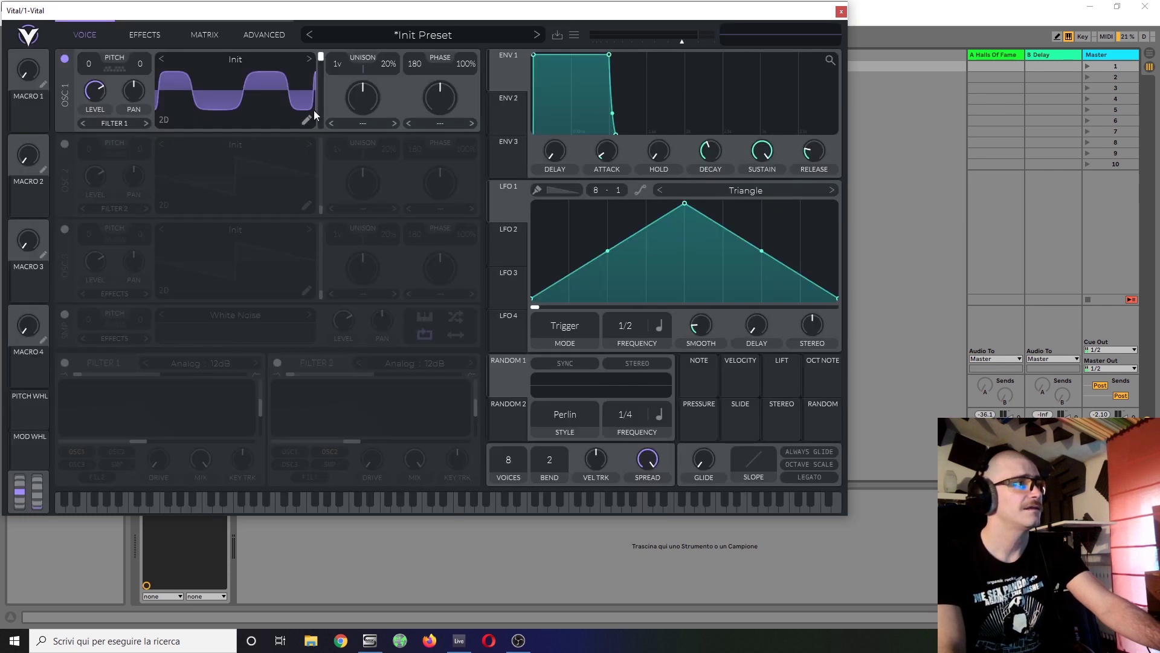
{"action": "mouse_move", "coordinate": [321, 68]}
{"action": "left_click_drag", "start_coordinate": [322, 68], "coordinate": [320, 111]}
{"action": "left_click_drag", "start_coordinate": [455, 21], "coordinate": [604, 42]}
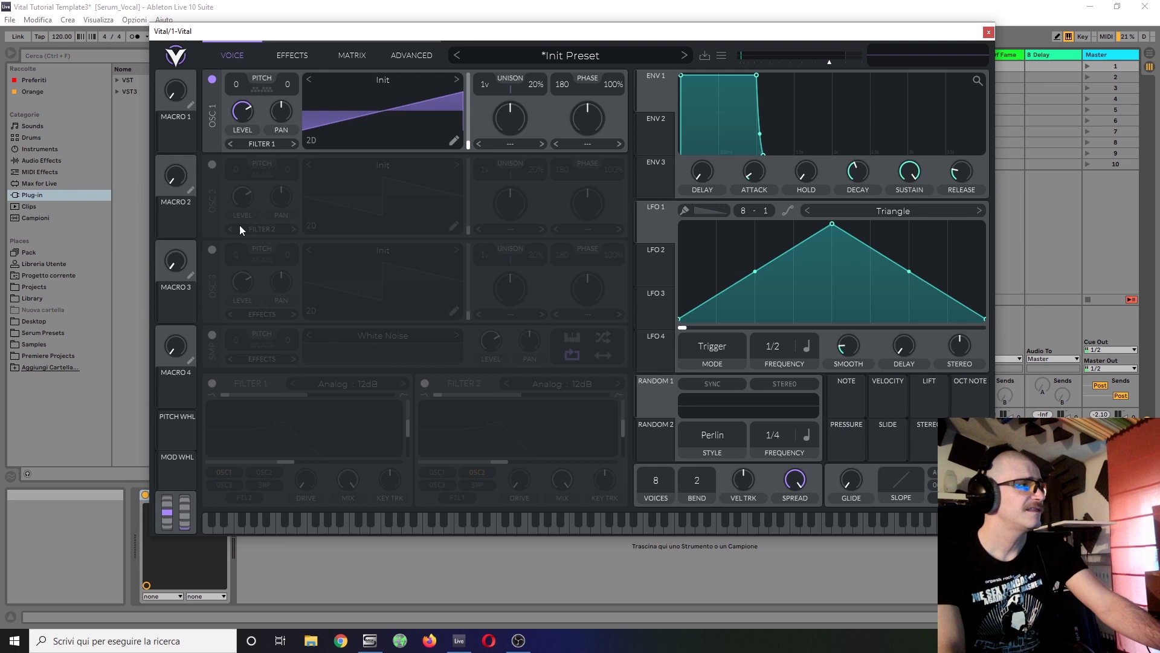
{"action": "left_click", "coordinate": [453, 143]}
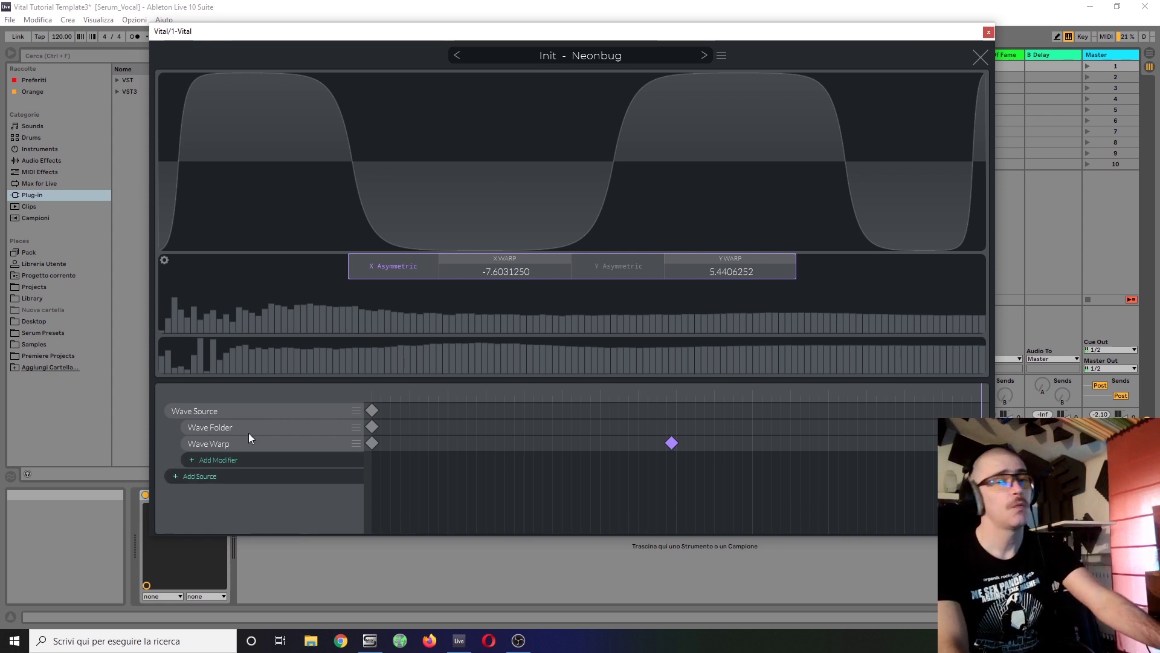
- Add a Line Source carrying a Phase Shift modifier
{"action": "left_click", "coordinate": [170, 475]}
{"action": "left_click", "coordinate": [210, 508]}
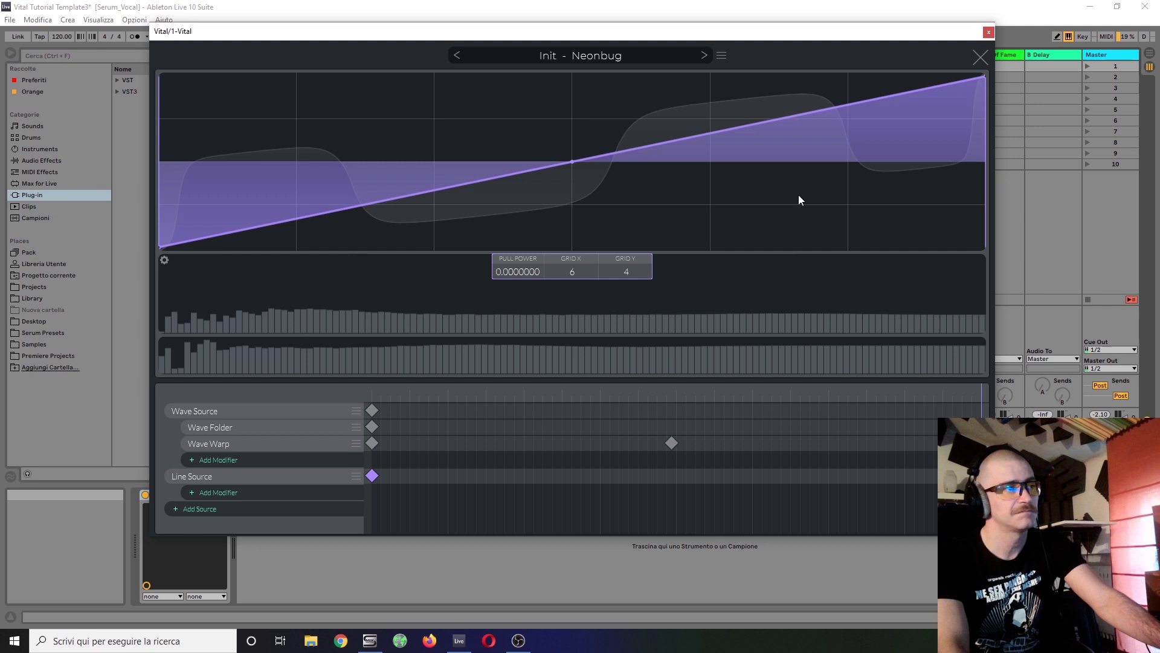
{"action": "left_click", "coordinate": [194, 492]}
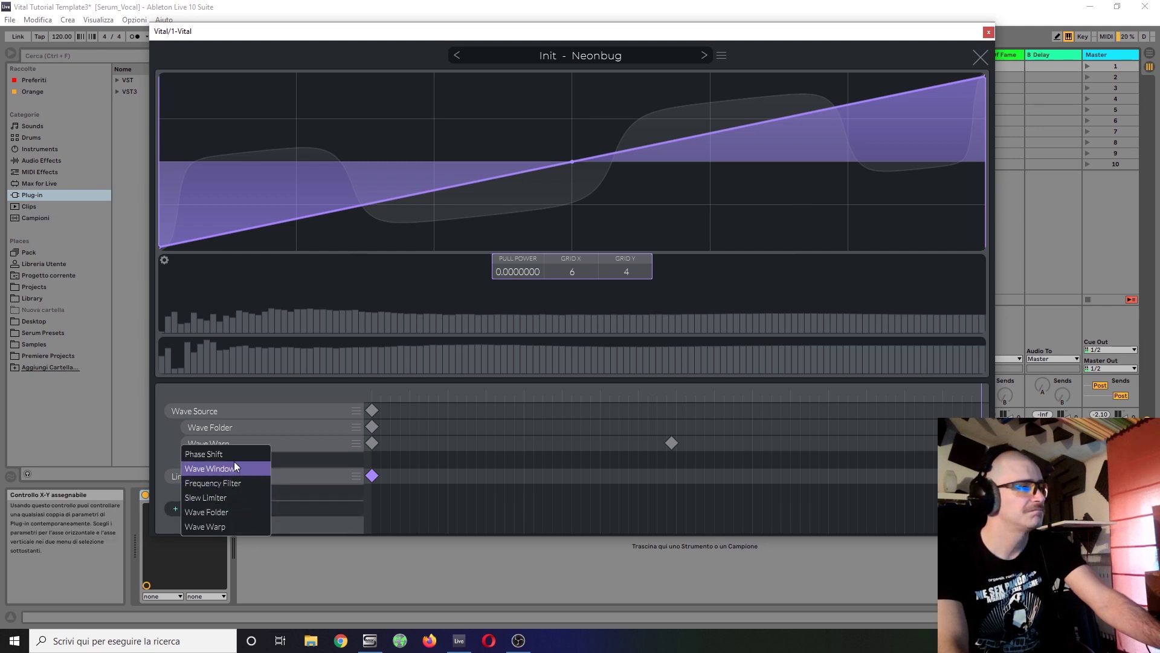
{"action": "left_click", "coordinate": [239, 456]}
- Set the Phase Shift style to +Even/-Odd and shift the line's phase
{"action": "left_click", "coordinate": [372, 492]}
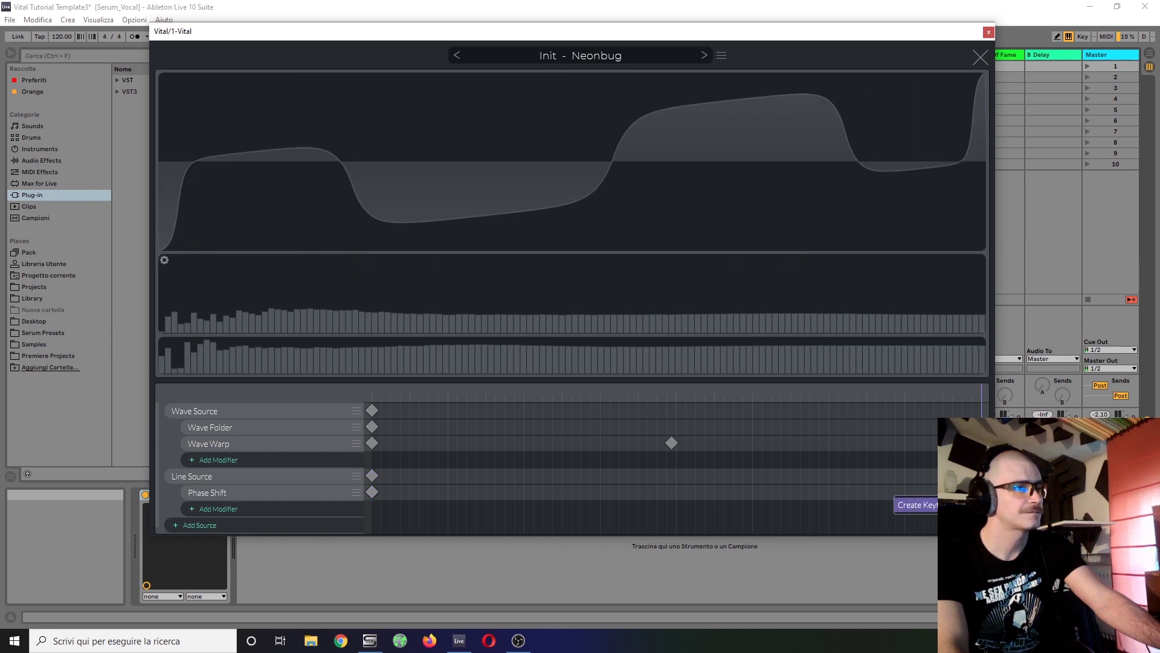
{"action": "left_click", "coordinate": [413, 272]}
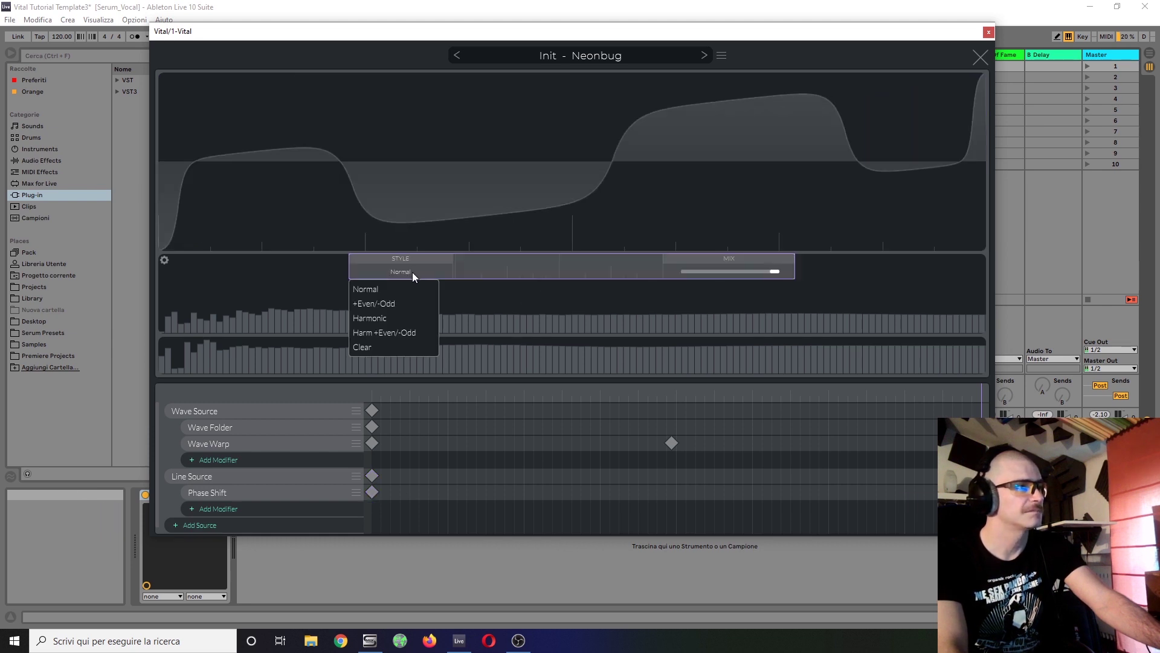
{"action": "left_click", "coordinate": [376, 303]}
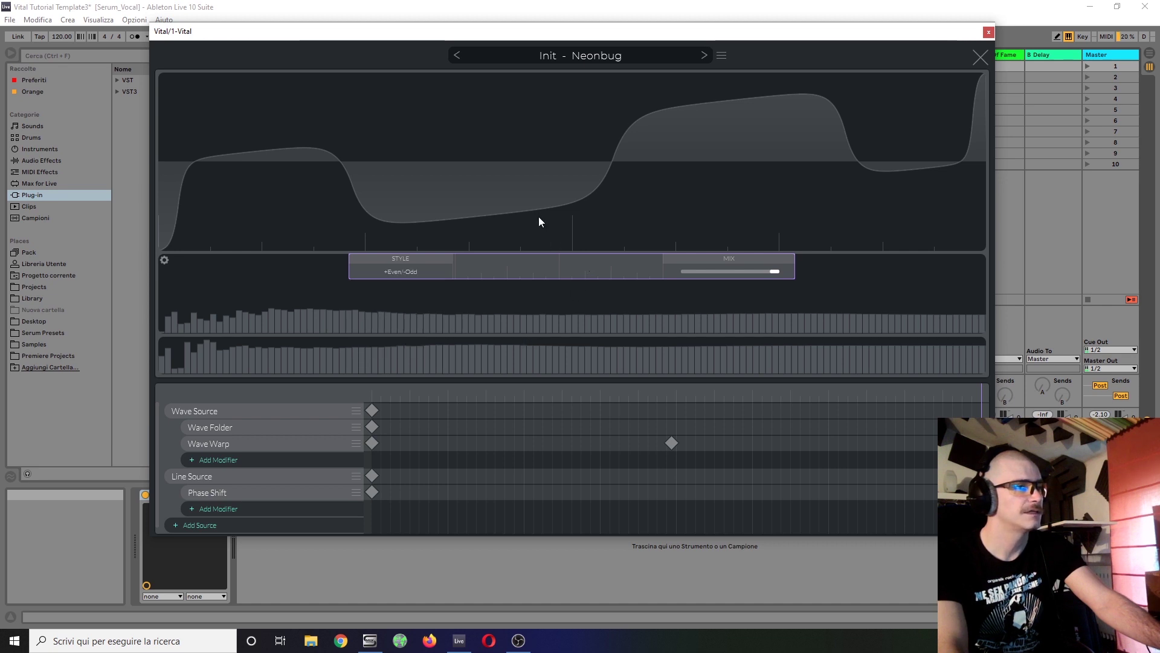
{"action": "left_click_drag", "start_coordinate": [539, 218], "coordinate": [1093, 197]}
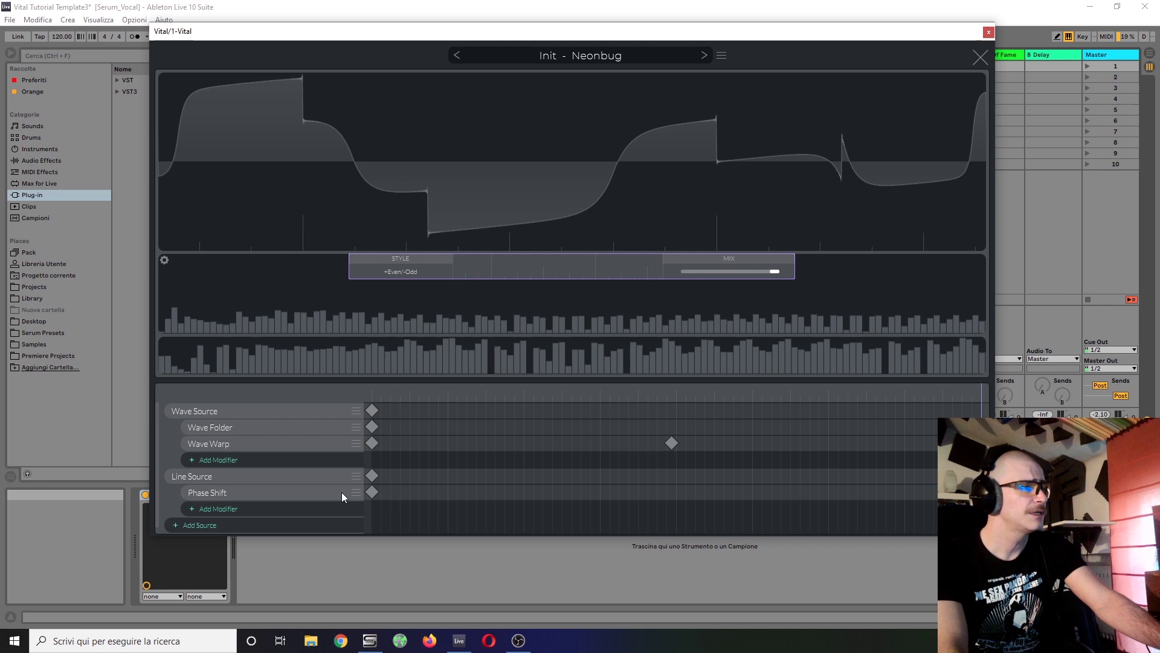
- Give the Line Source a Wave Folder above Phase Shift with Multiply 7.355
{"action": "left_click", "coordinate": [216, 511]}
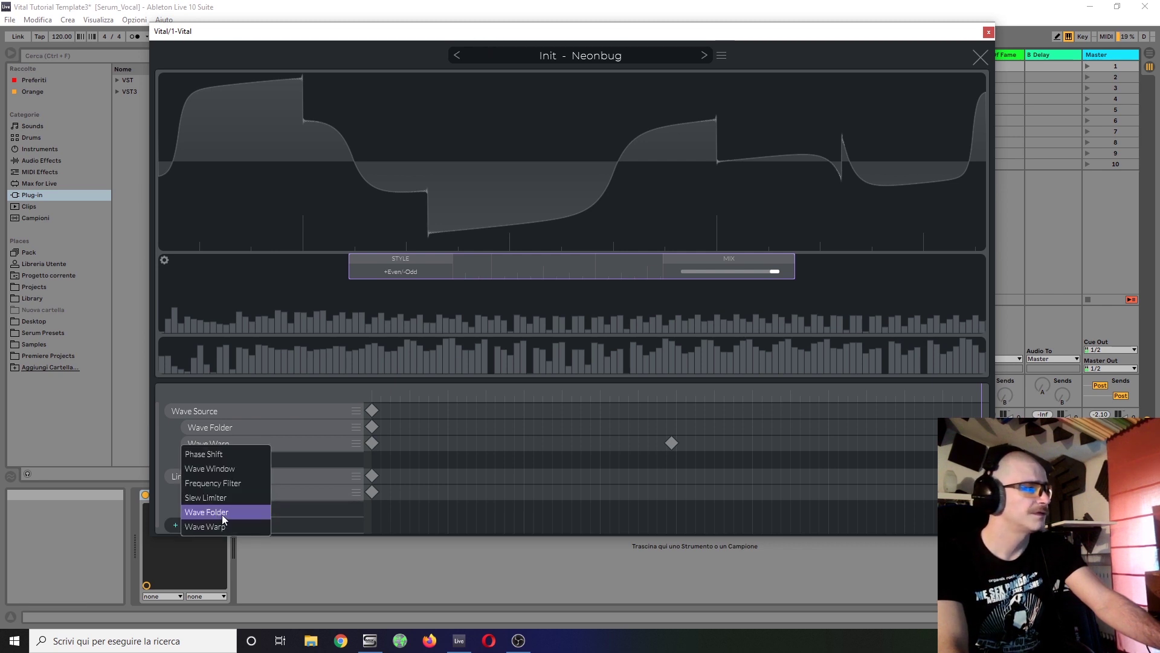
{"action": "left_click", "coordinate": [224, 517]}
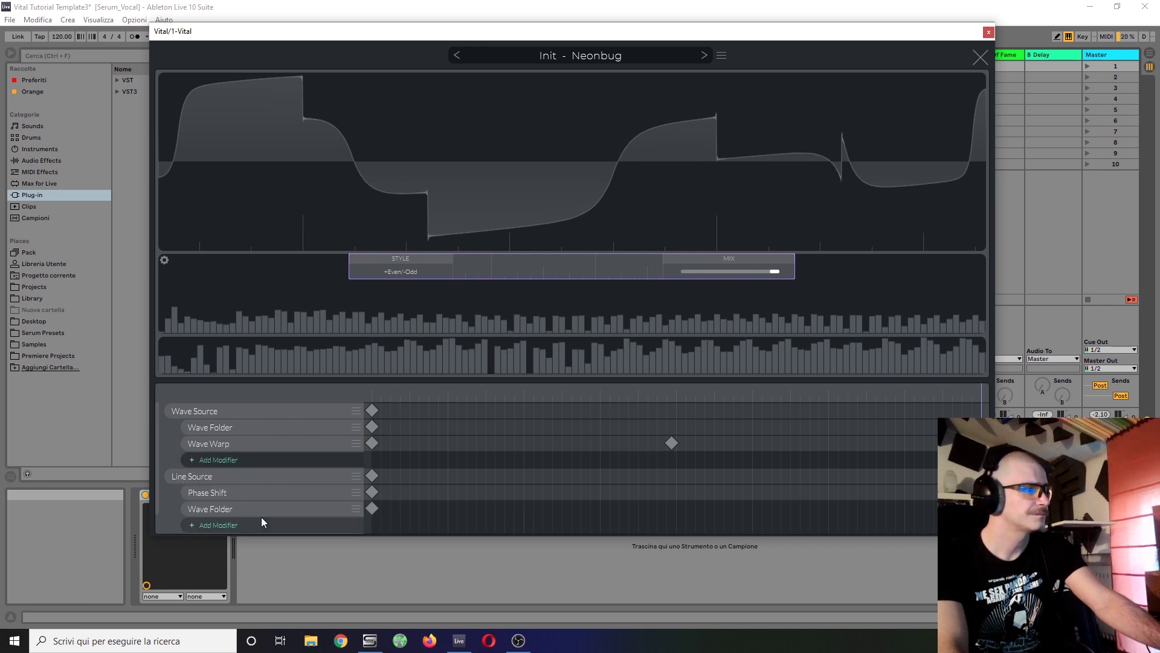
{"action": "left_click", "coordinate": [357, 509]}
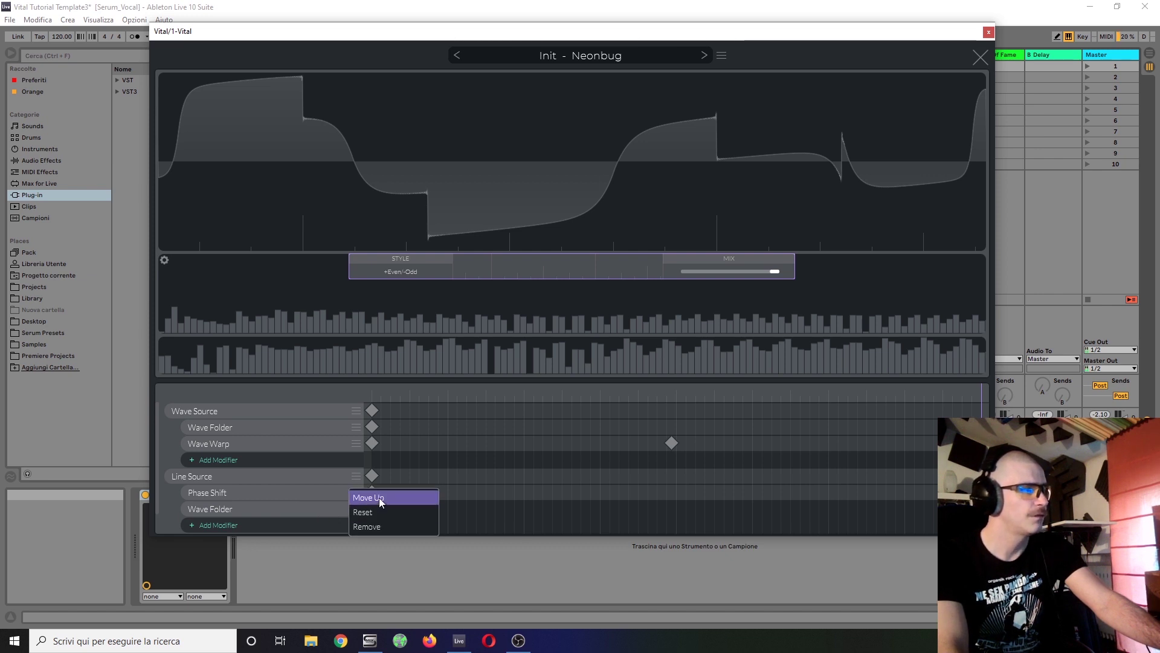
{"action": "left_click", "coordinate": [368, 497]}
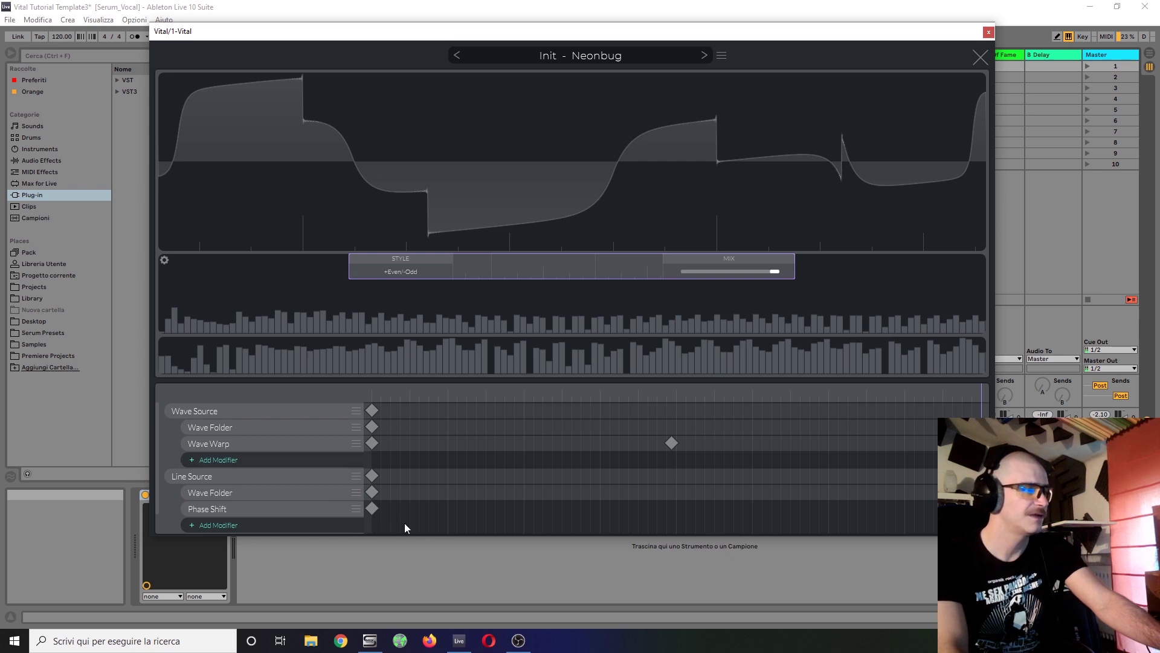
{"action": "left_click", "coordinate": [372, 492]}
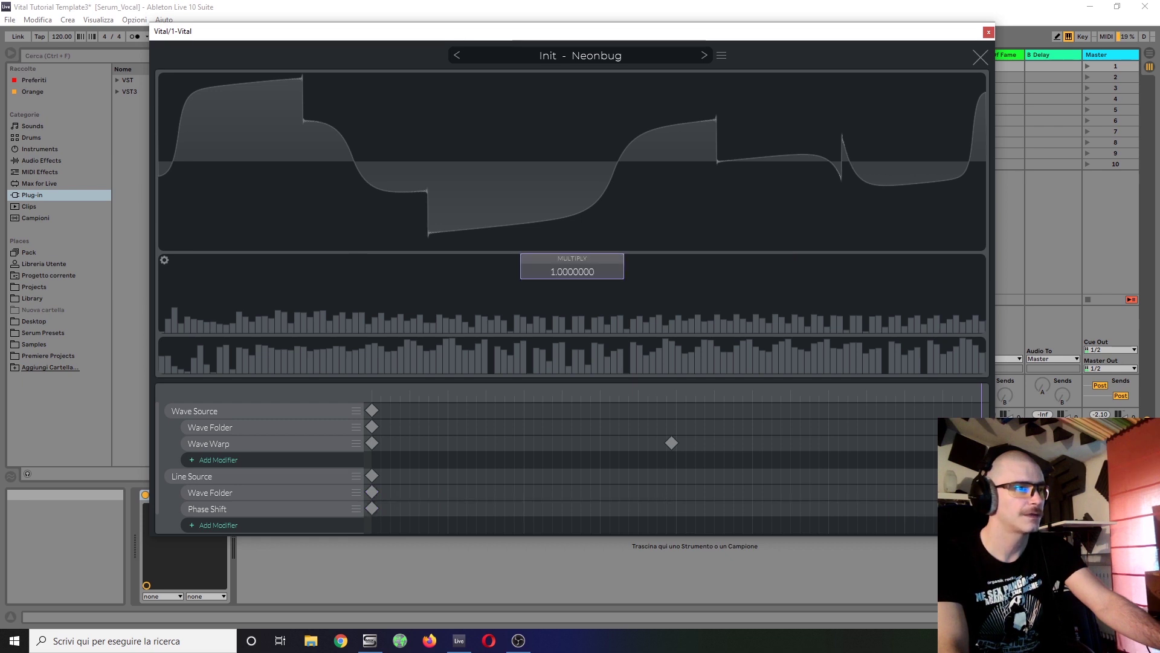
{"action": "left_click", "coordinate": [372, 494]}
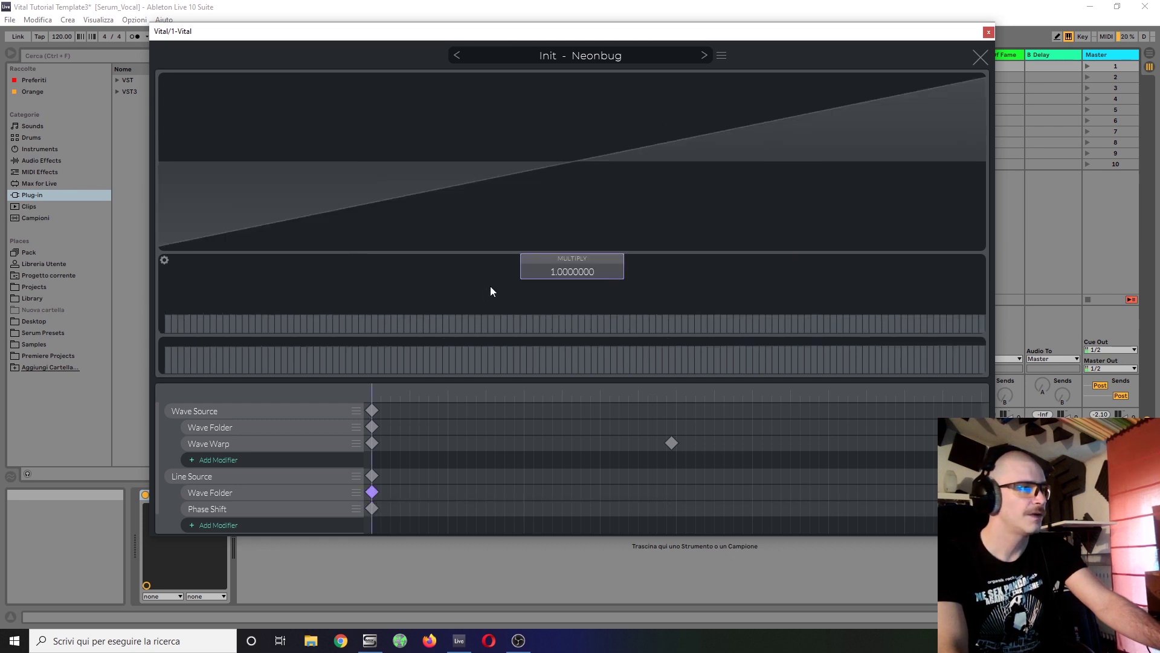
{"action": "left_click_drag", "start_coordinate": [579, 274], "coordinate": [595, 264]}
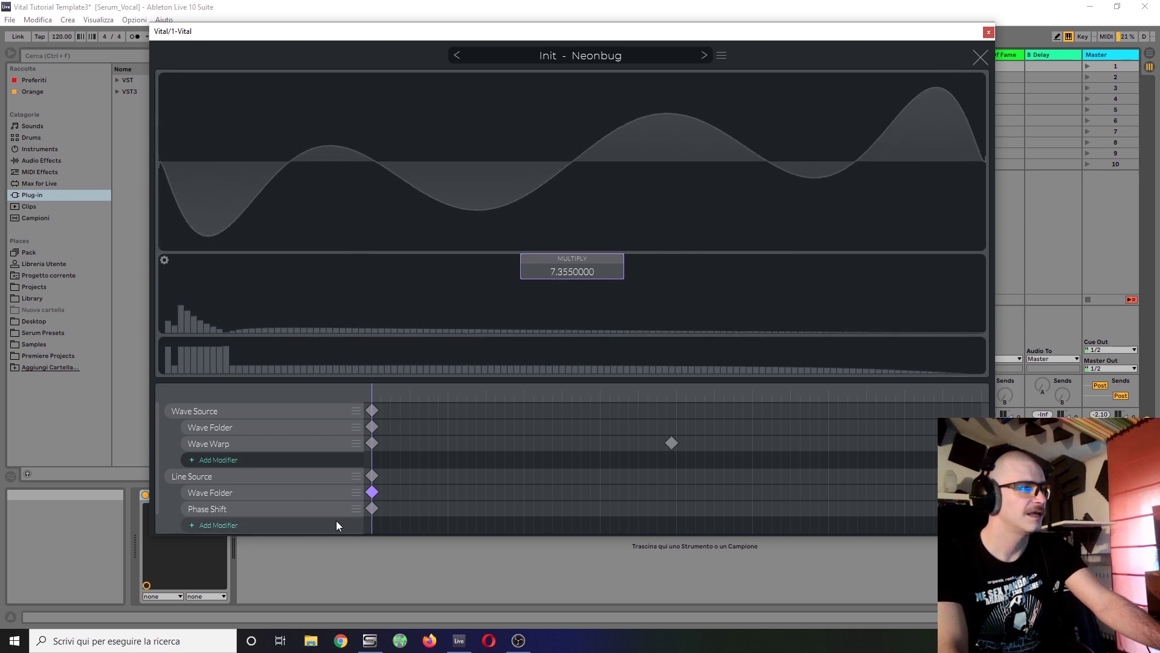
- Add a Wave Window to the Line Source, pulling its right edge inward and left position to 0
{"action": "left_click", "coordinate": [190, 528]}
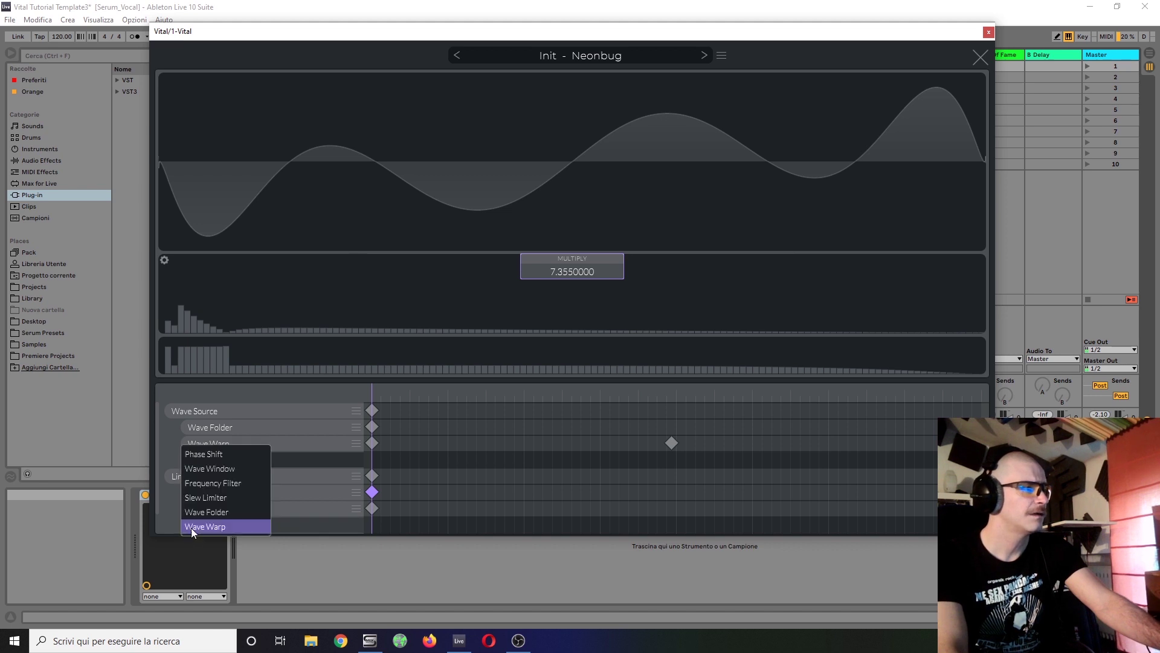
{"action": "left_click", "coordinate": [224, 472]}
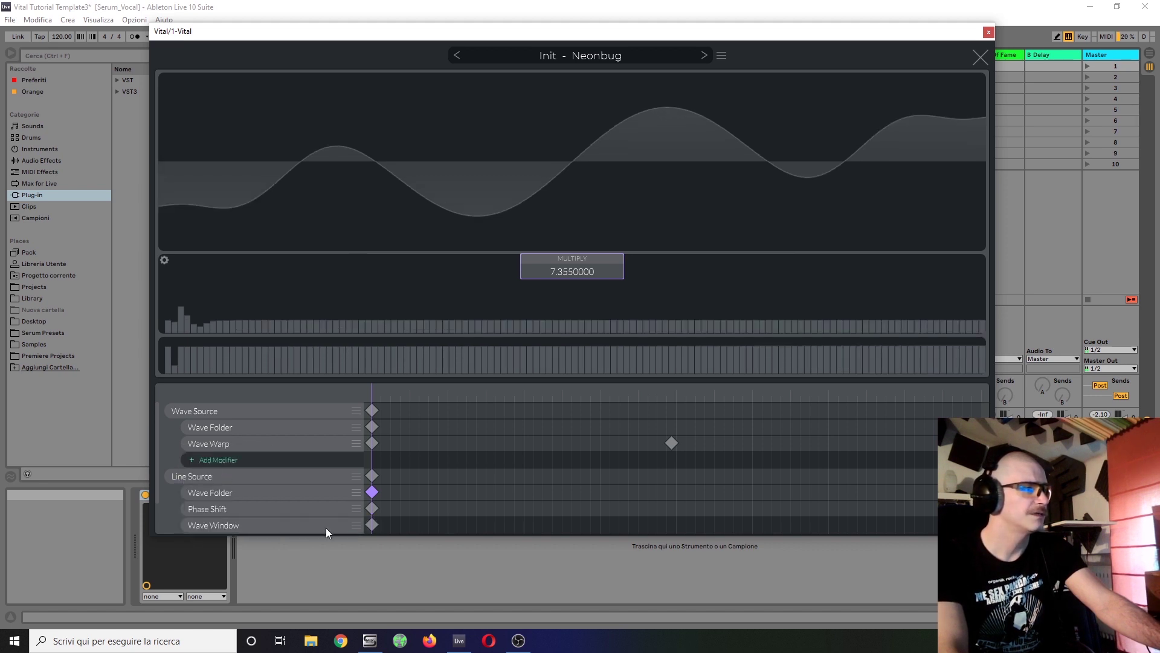
{"action": "left_click", "coordinate": [374, 525]}
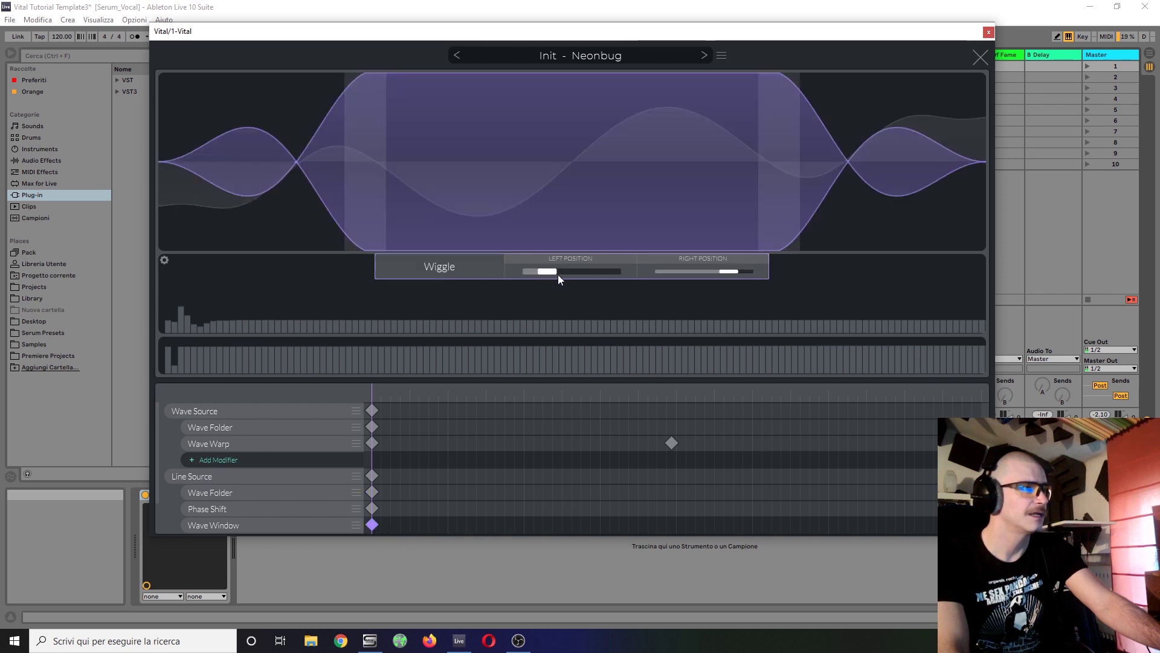
{"action": "left_click_drag", "start_coordinate": [557, 275], "coordinate": [590, 269]}
{"action": "left_click_drag", "start_coordinate": [727, 275], "coordinate": [752, 275]}
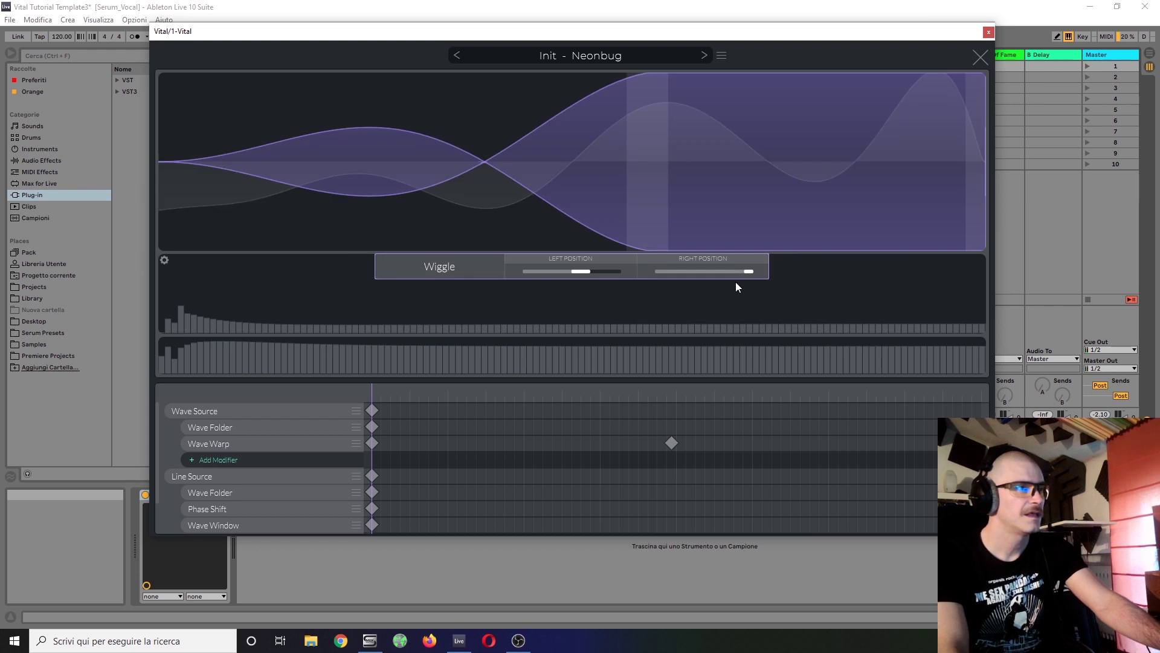
{"action": "left_click_drag", "start_coordinate": [751, 275], "coordinate": [684, 284]}
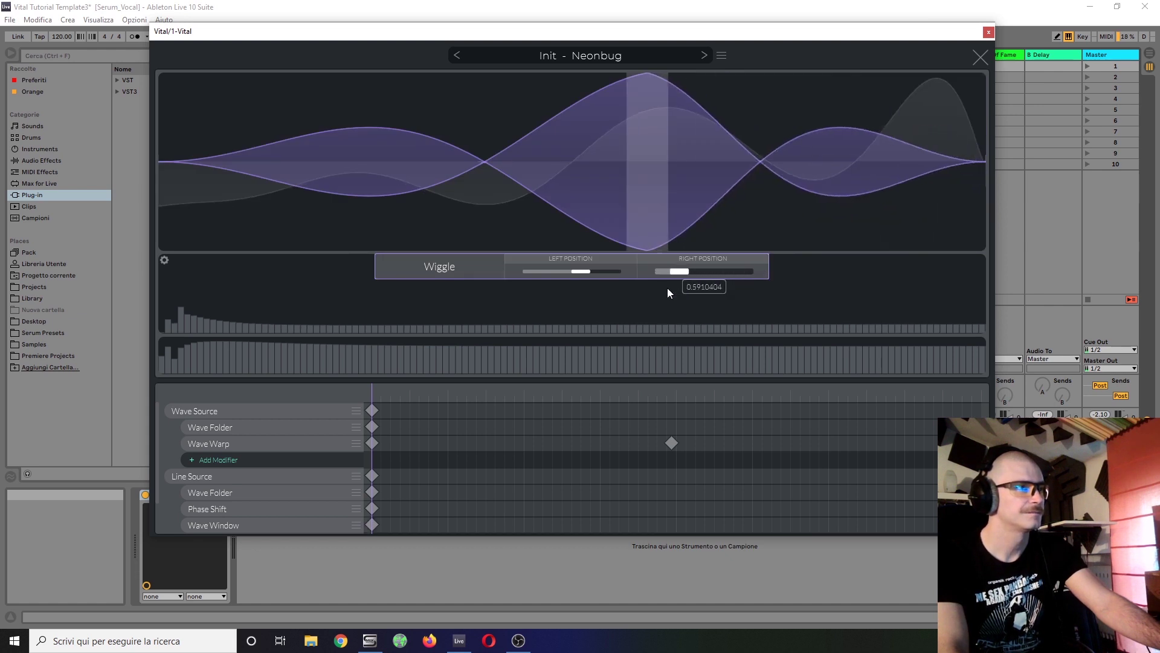
{"action": "left_click_drag", "start_coordinate": [560, 281], "coordinate": [516, 278]}
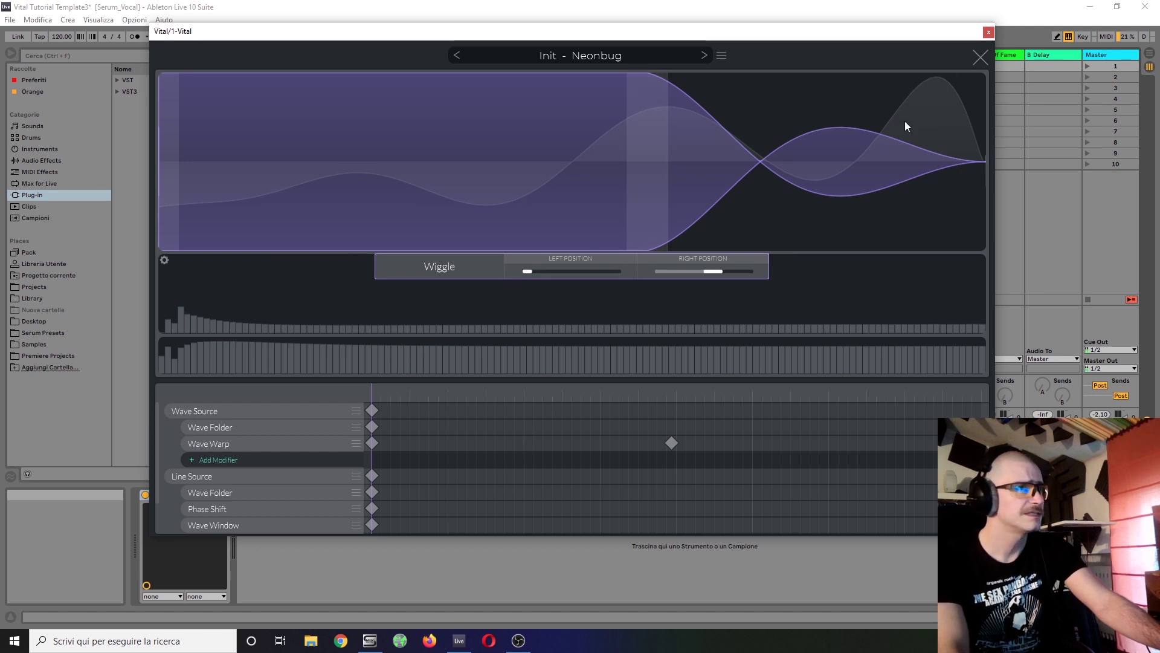
- Close the wavetable editor and sweep OSC1's new wavetable frames in 2D, then in 3D, ending at 254.1
{"action": "left_click", "coordinate": [979, 56]}
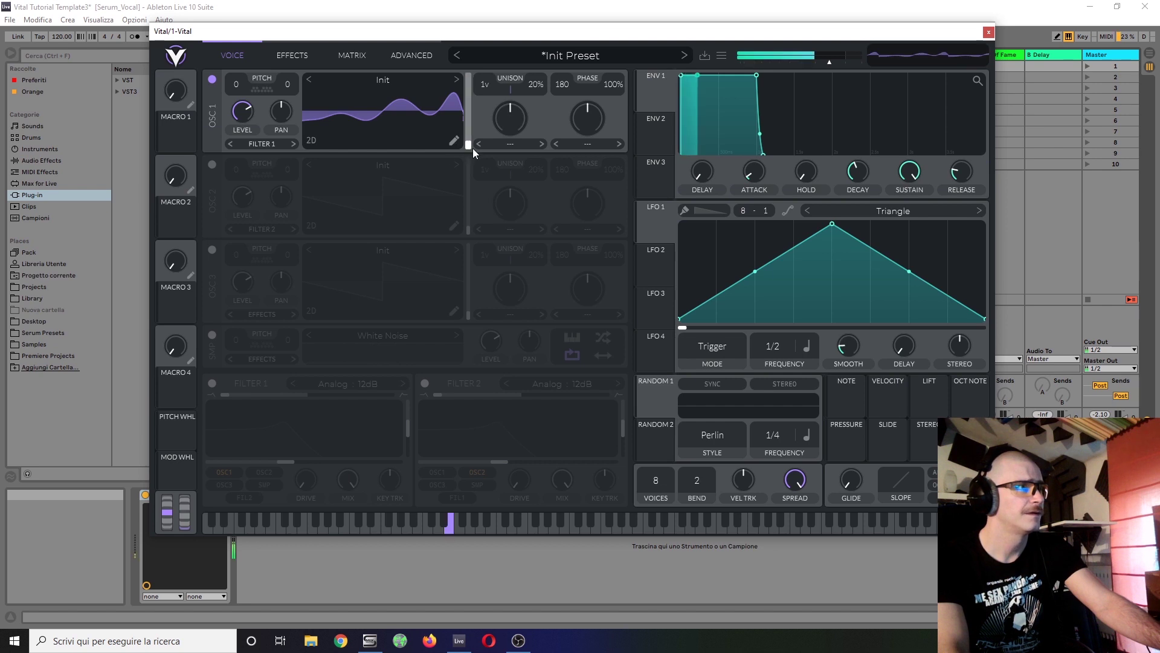
{"action": "left_click_drag", "start_coordinate": [470, 146], "coordinate": [489, 64]}
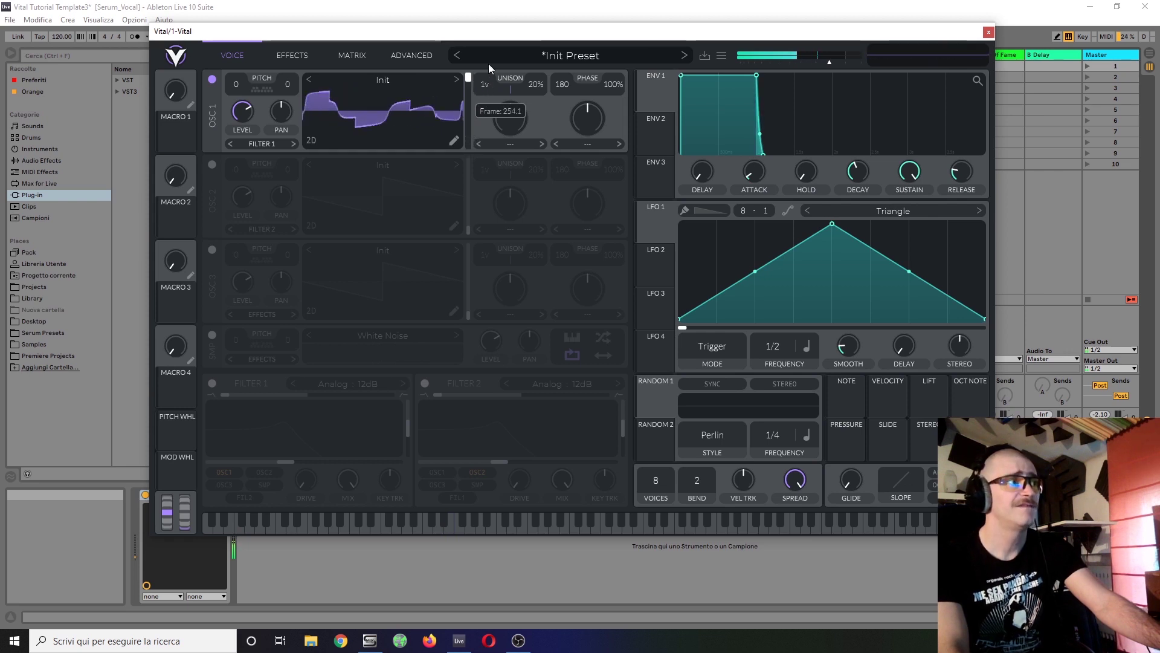
{"action": "left_click", "coordinate": [313, 140]}
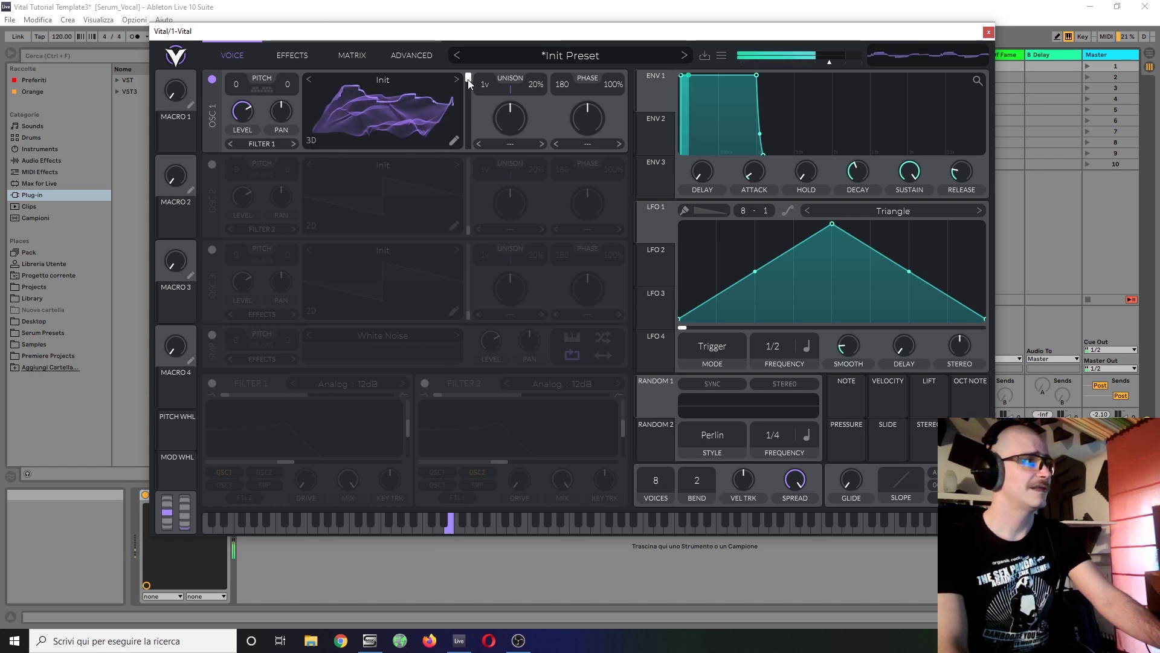
{"action": "left_click_drag", "start_coordinate": [470, 85], "coordinate": [495, 89]}
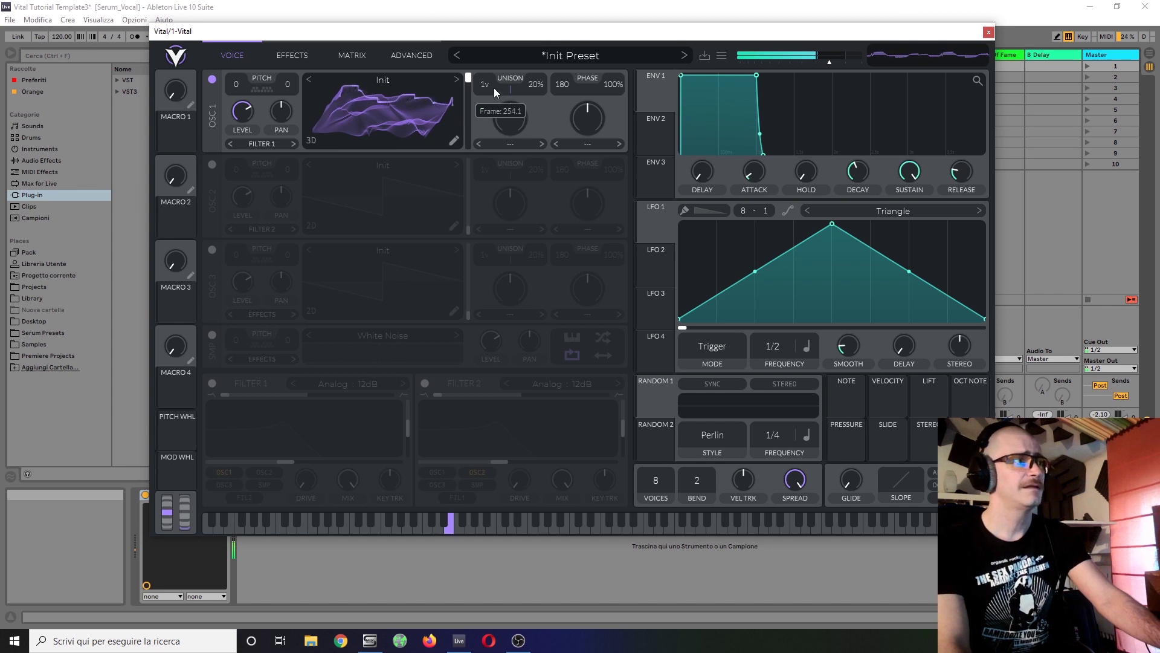